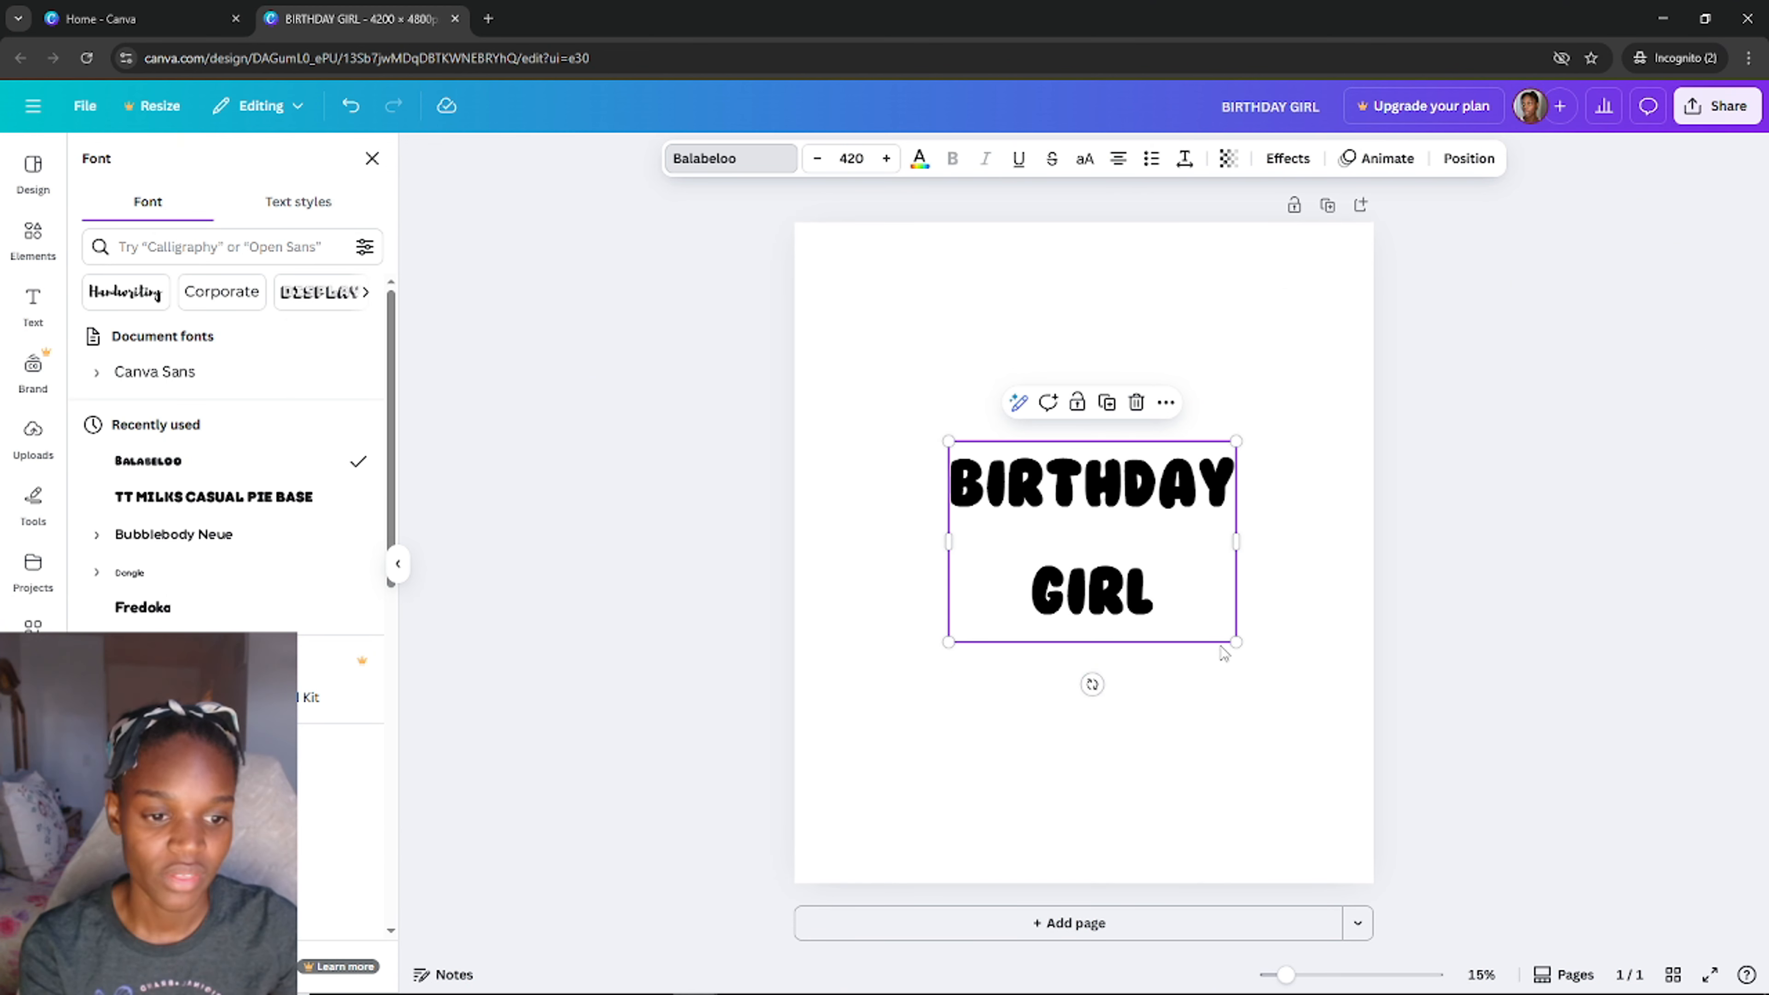
Step: Enlarge the BIRTHDAY GIRL text to font size 717 and tighten its line spacing
{"action": "left_click_drag", "start_coordinate": [1236, 643], "coordinate": [1156, 569]}
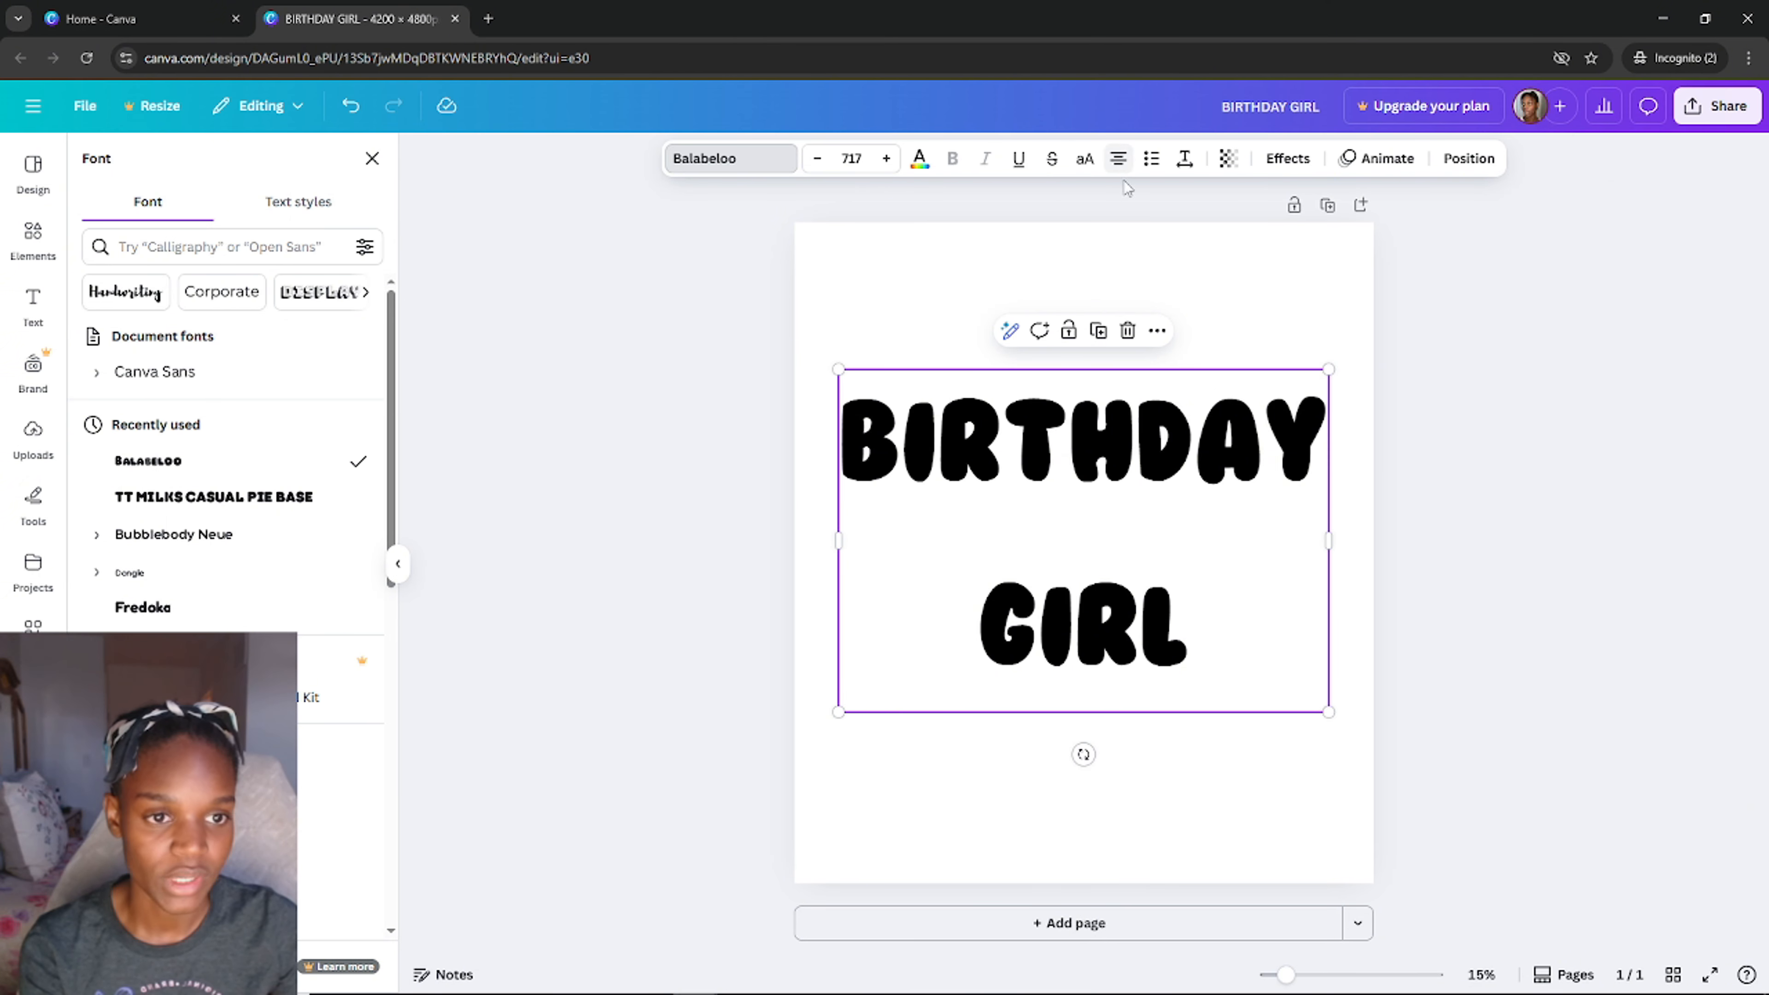
{"action": "left_click", "coordinate": [1186, 160]}
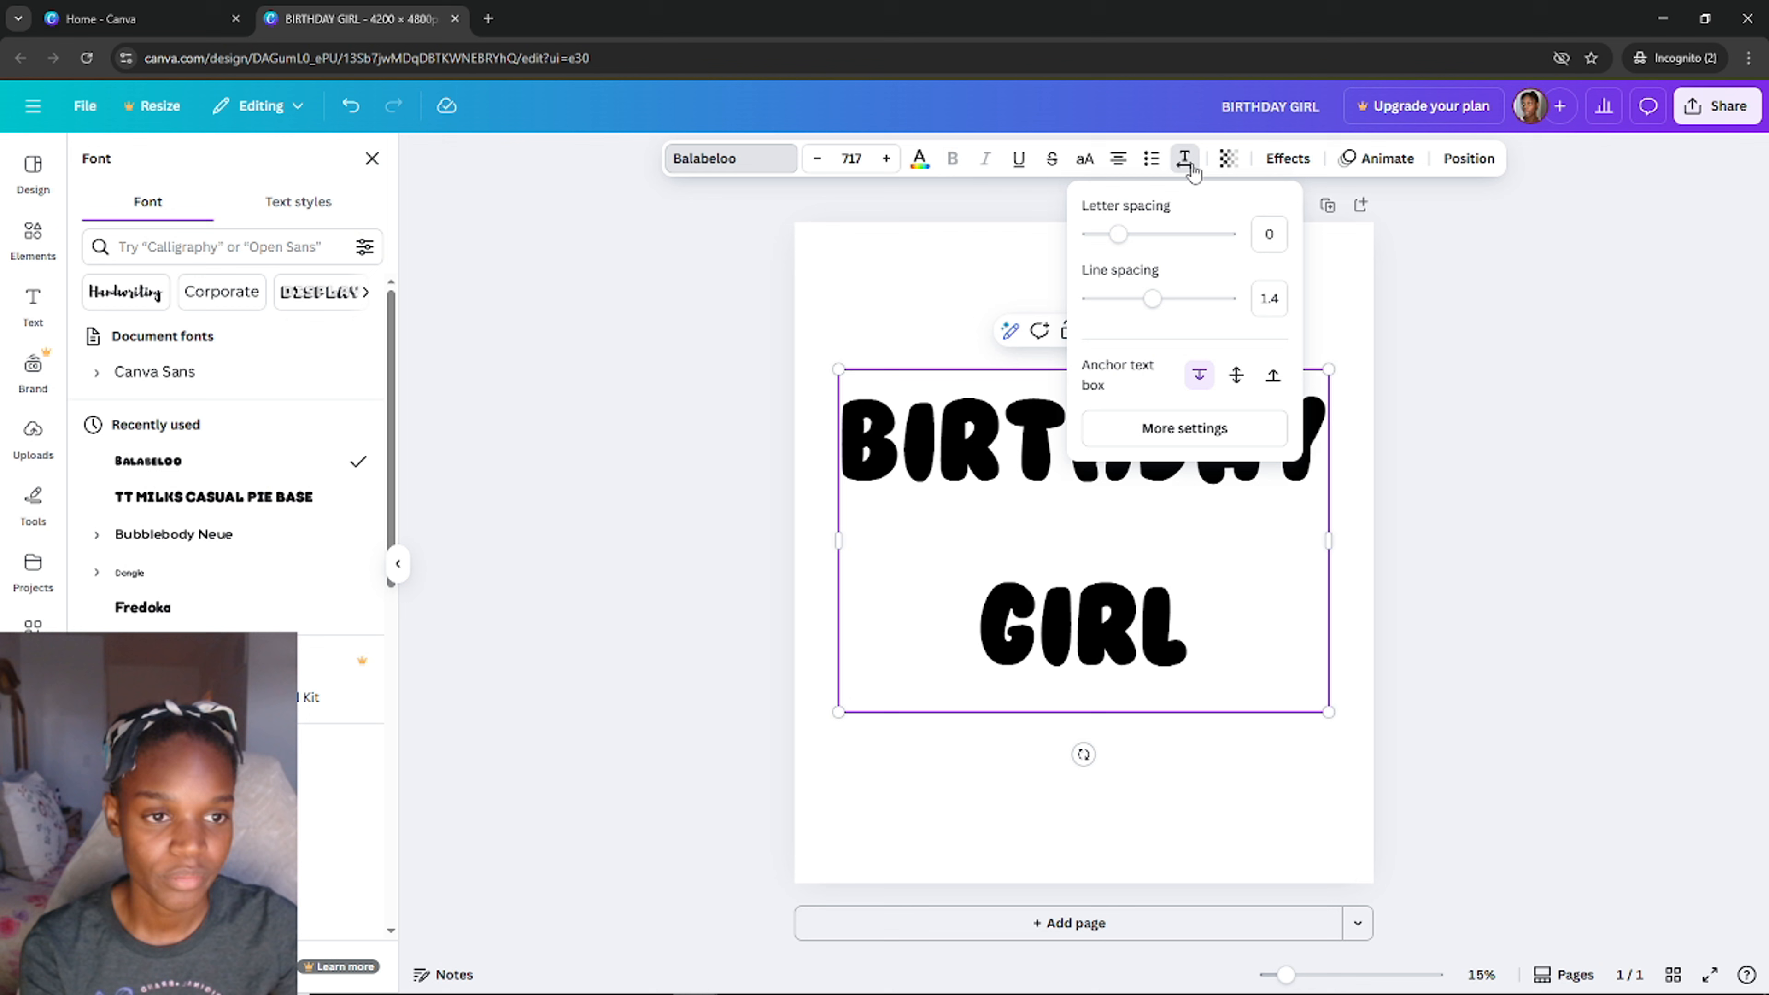
{"action": "left_click_drag", "start_coordinate": [1152, 307], "coordinate": [1108, 307]}
{"action": "left_click", "coordinate": [1348, 499]}
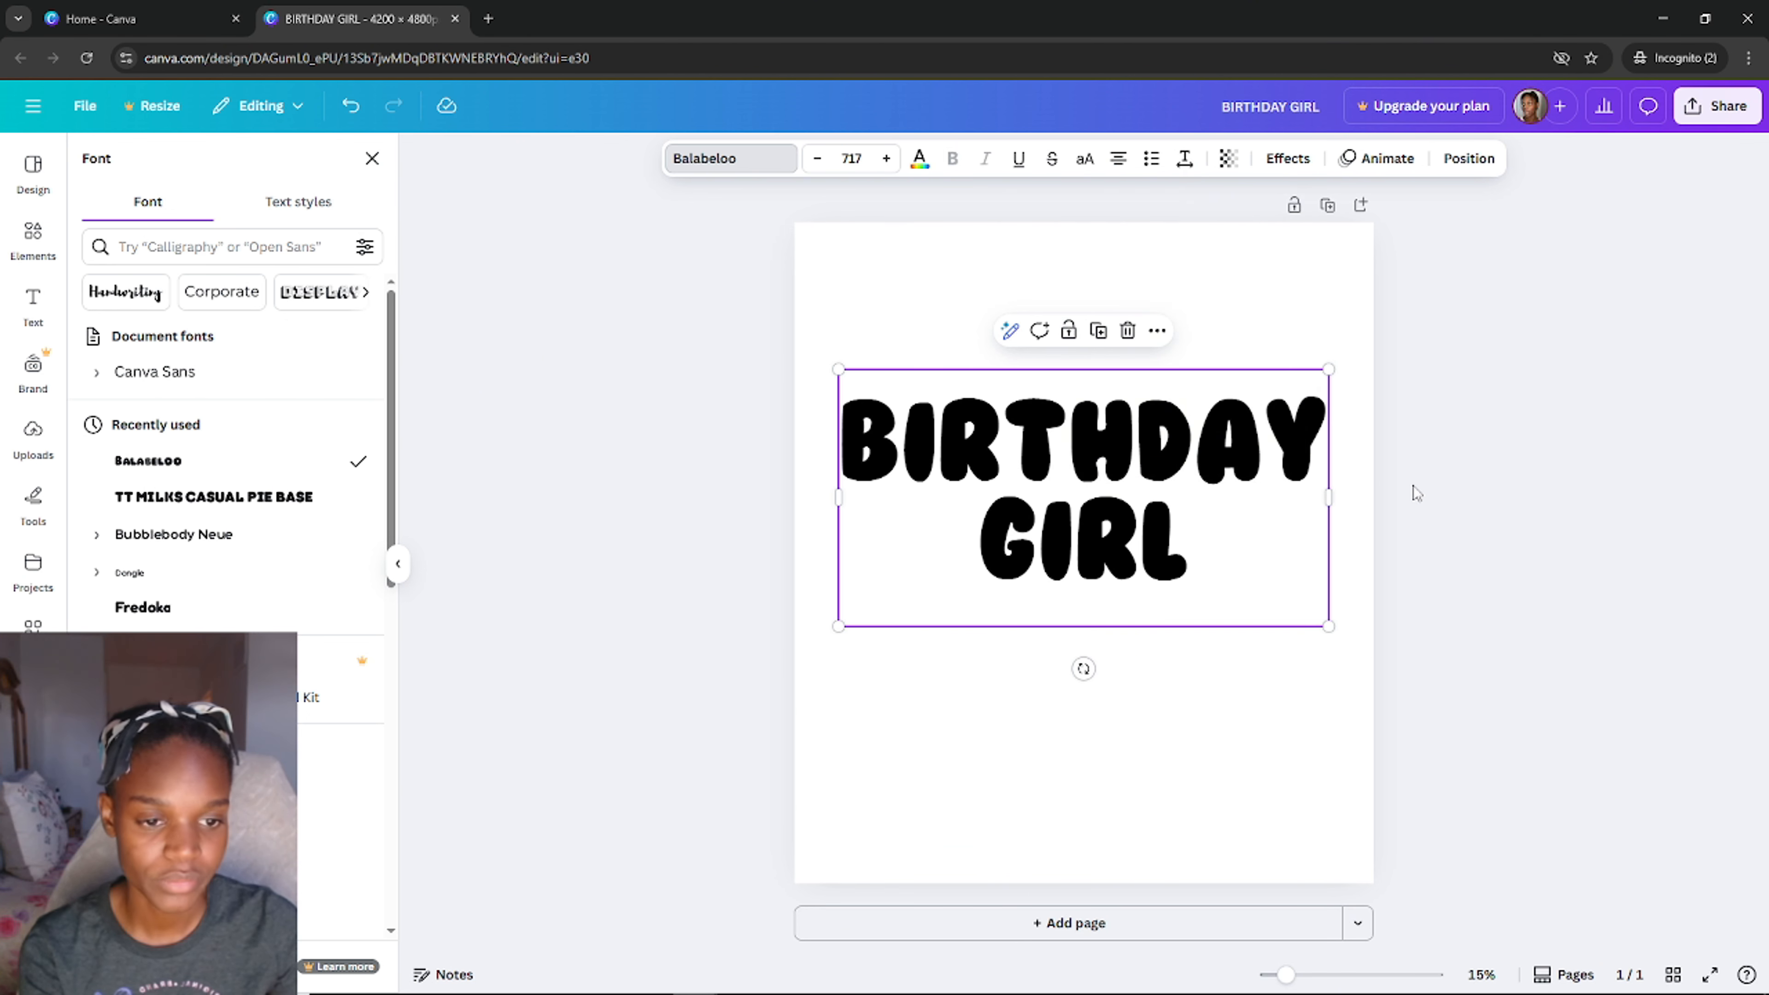
{"action": "left_click", "coordinate": [1158, 439]}
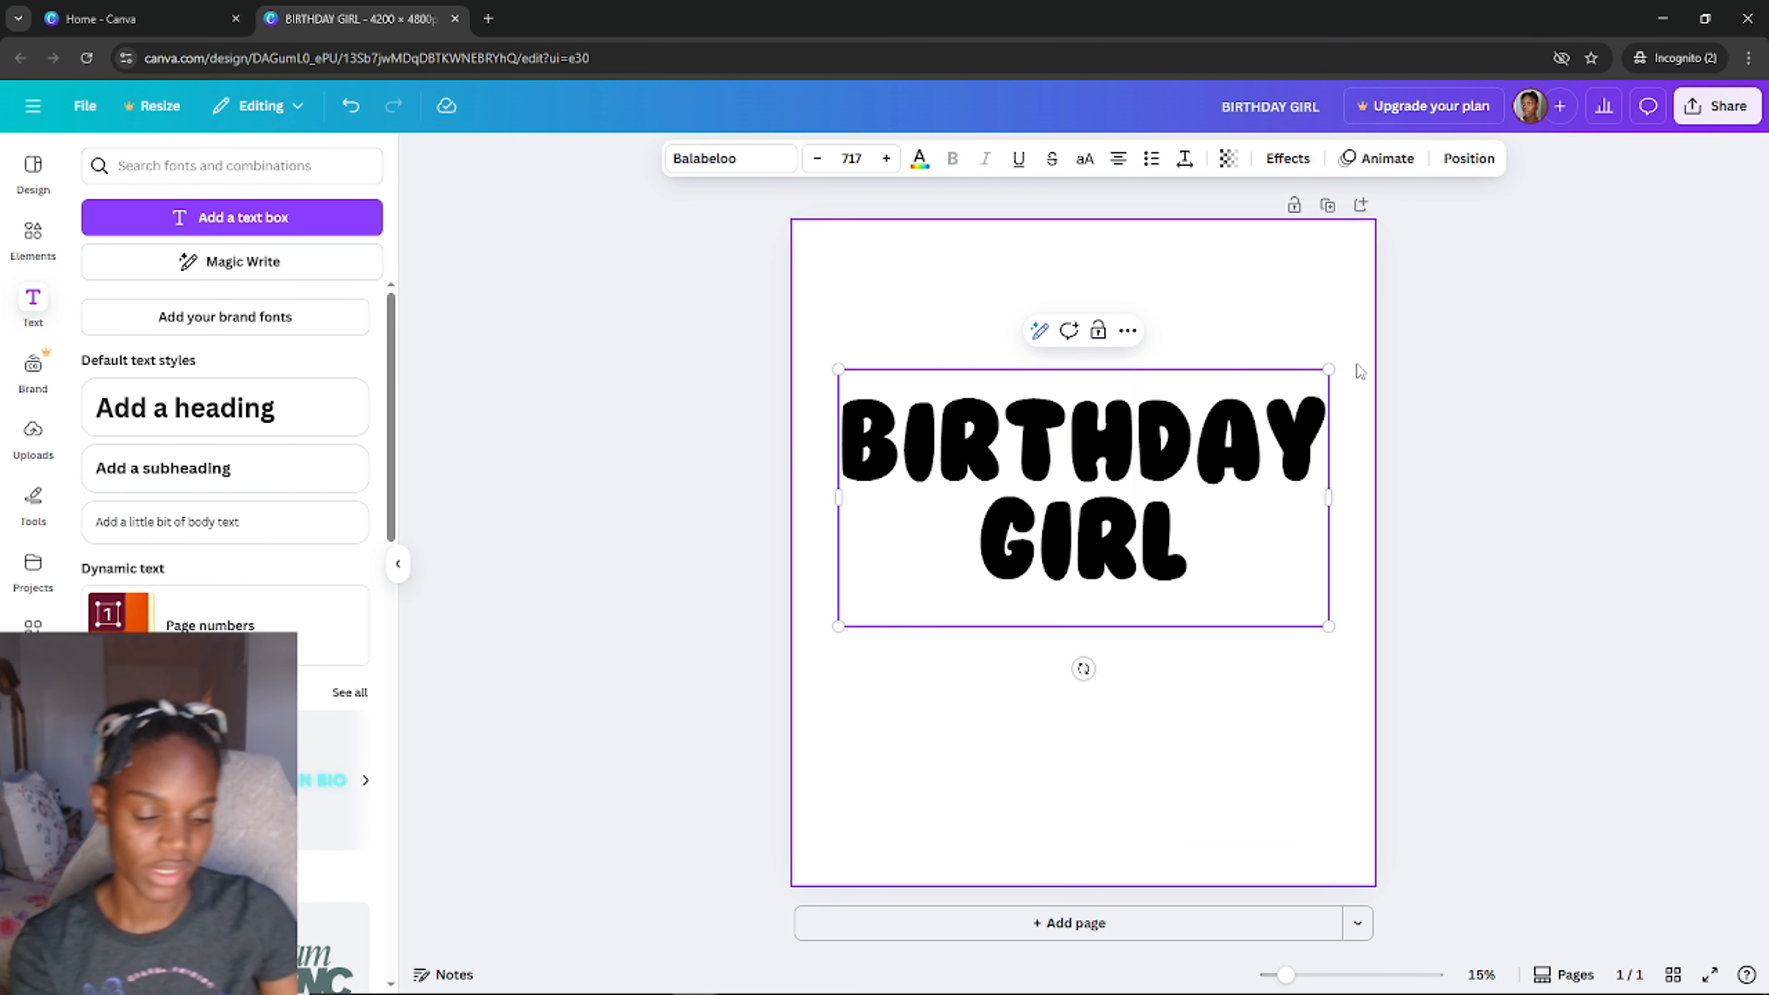
{"action": "key", "text": "Return"}
{"action": "key", "text": "BackSpace"}
{"action": "type", "text": "-"}
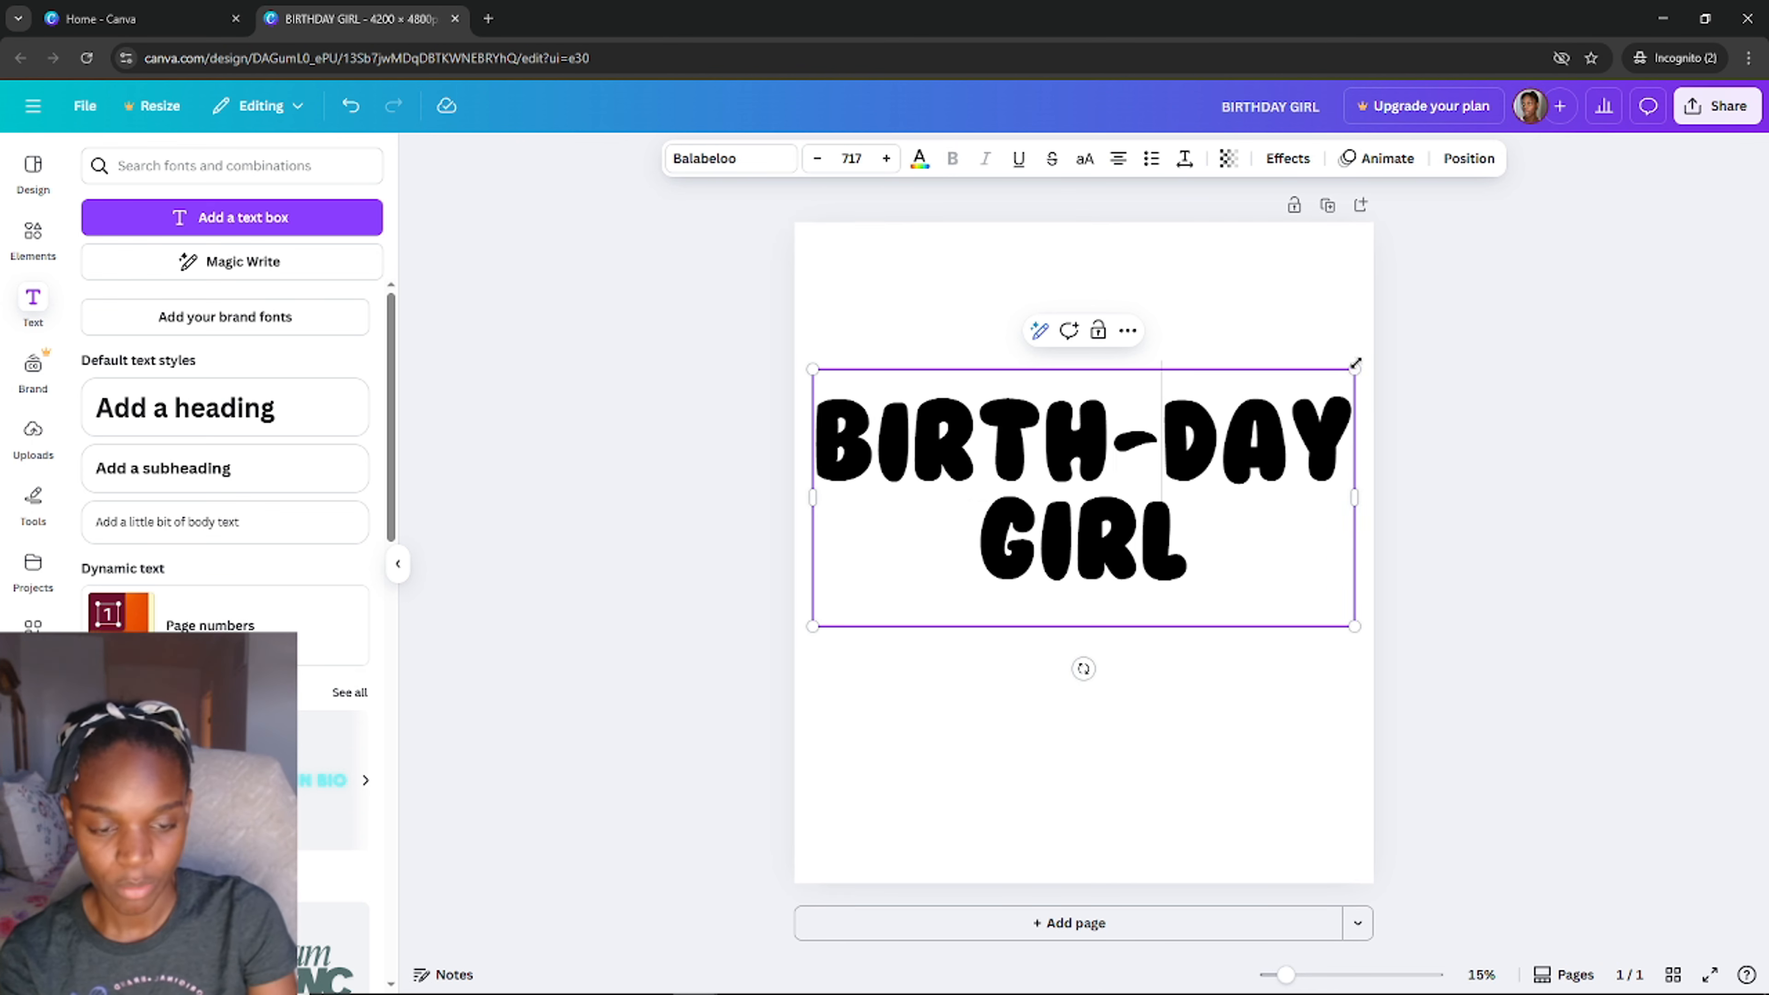
{"action": "key", "text": "Return"}
{"action": "key", "text": "BackSpace"}
{"action": "key", "text": "BackSpace"}
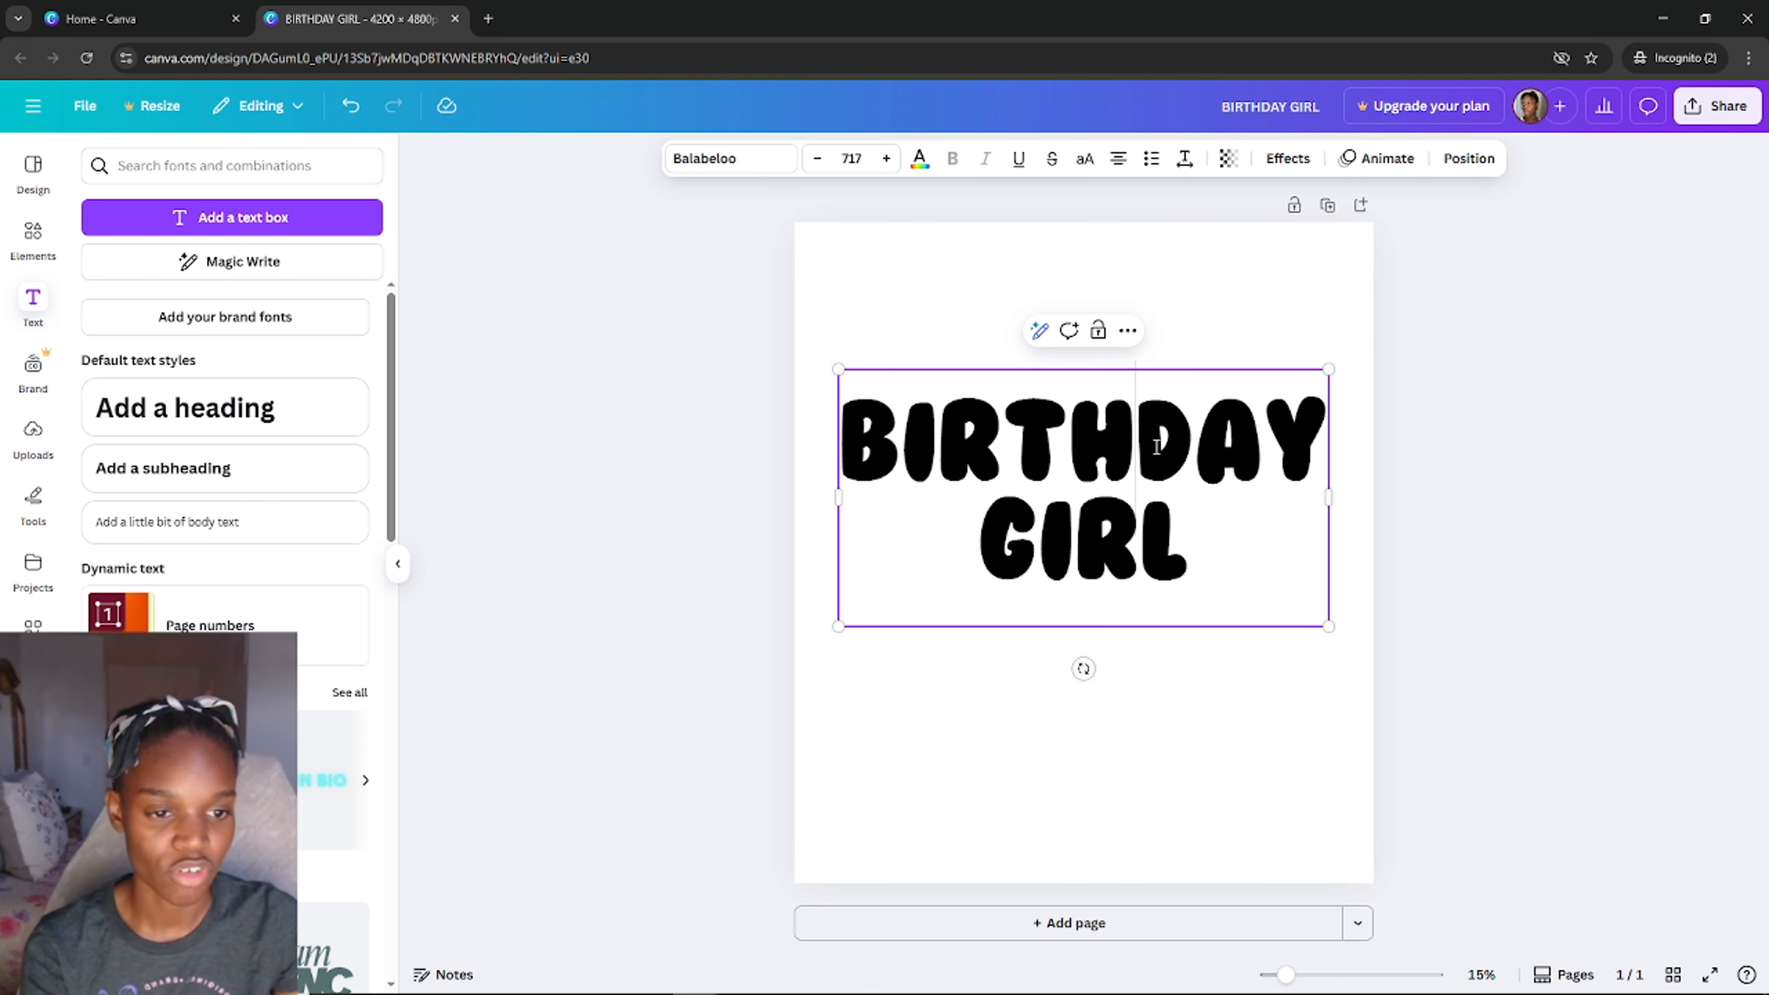
Step: Replace the letters IRTH in BIRTHDAY with a hyphen so the first line reads B-DAY
{"action": "left_click_drag", "start_coordinate": [1156, 447], "coordinate": [912, 431]}
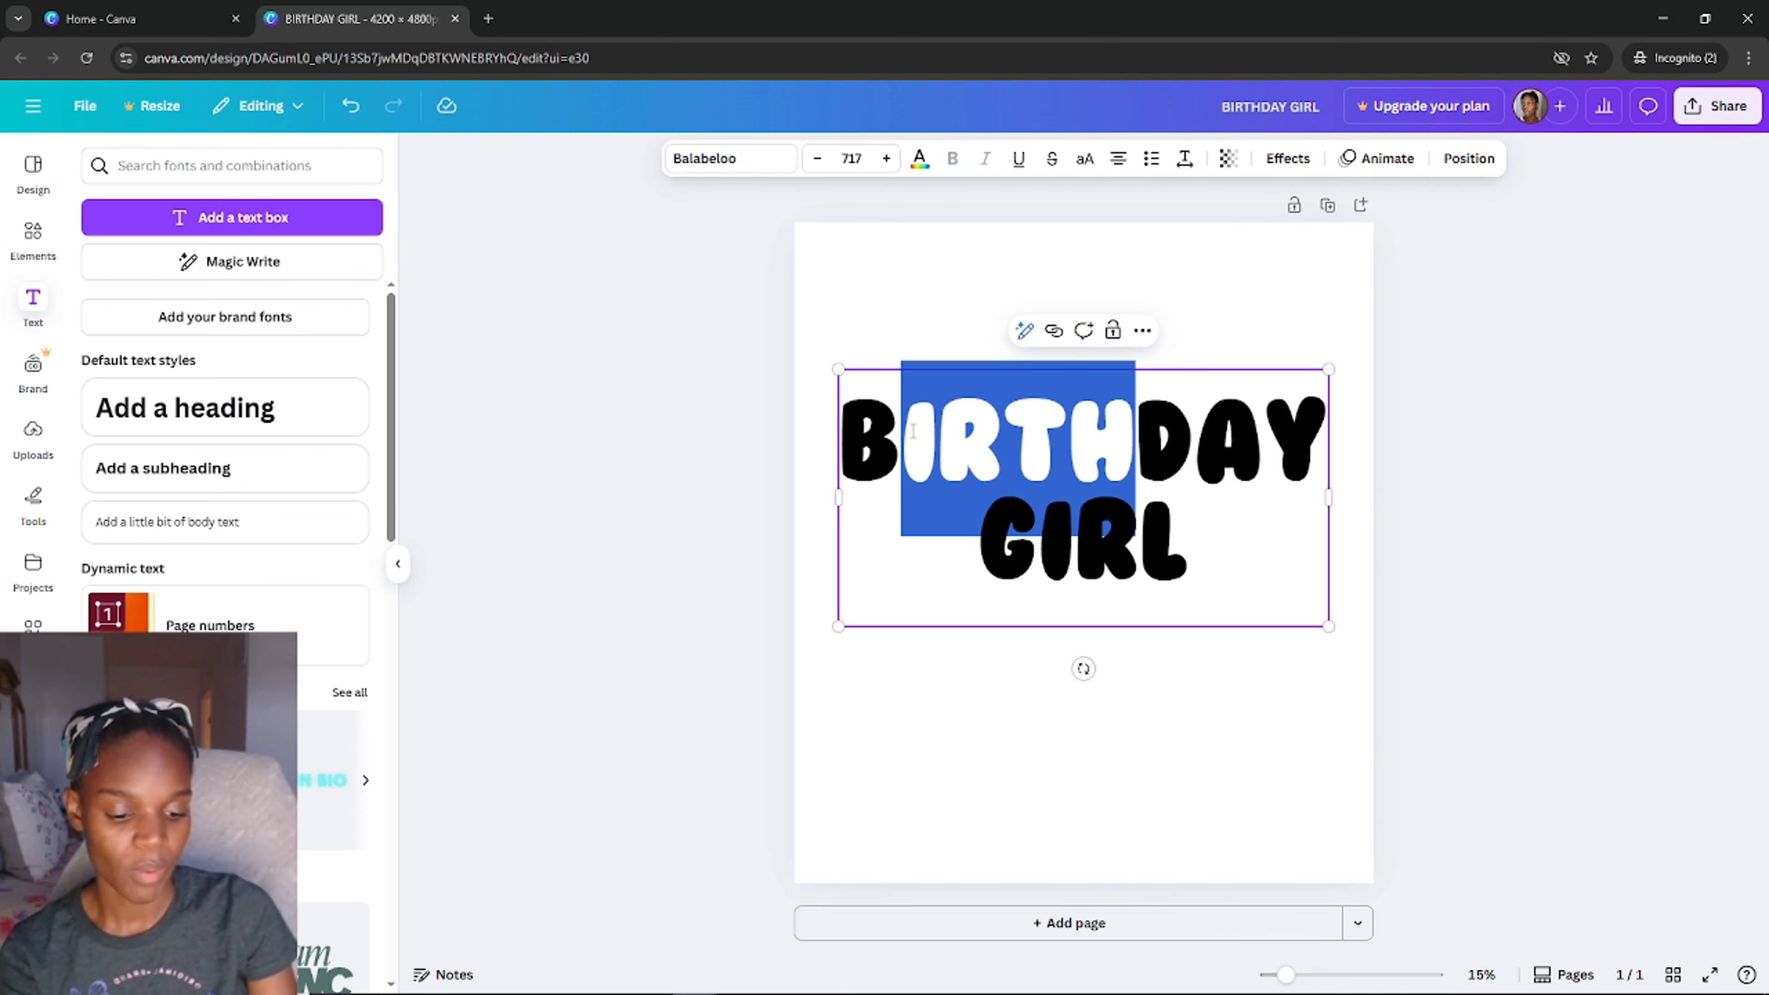
{"action": "key", "text": "BackSpace"}
{"action": "type", "text": "-"}
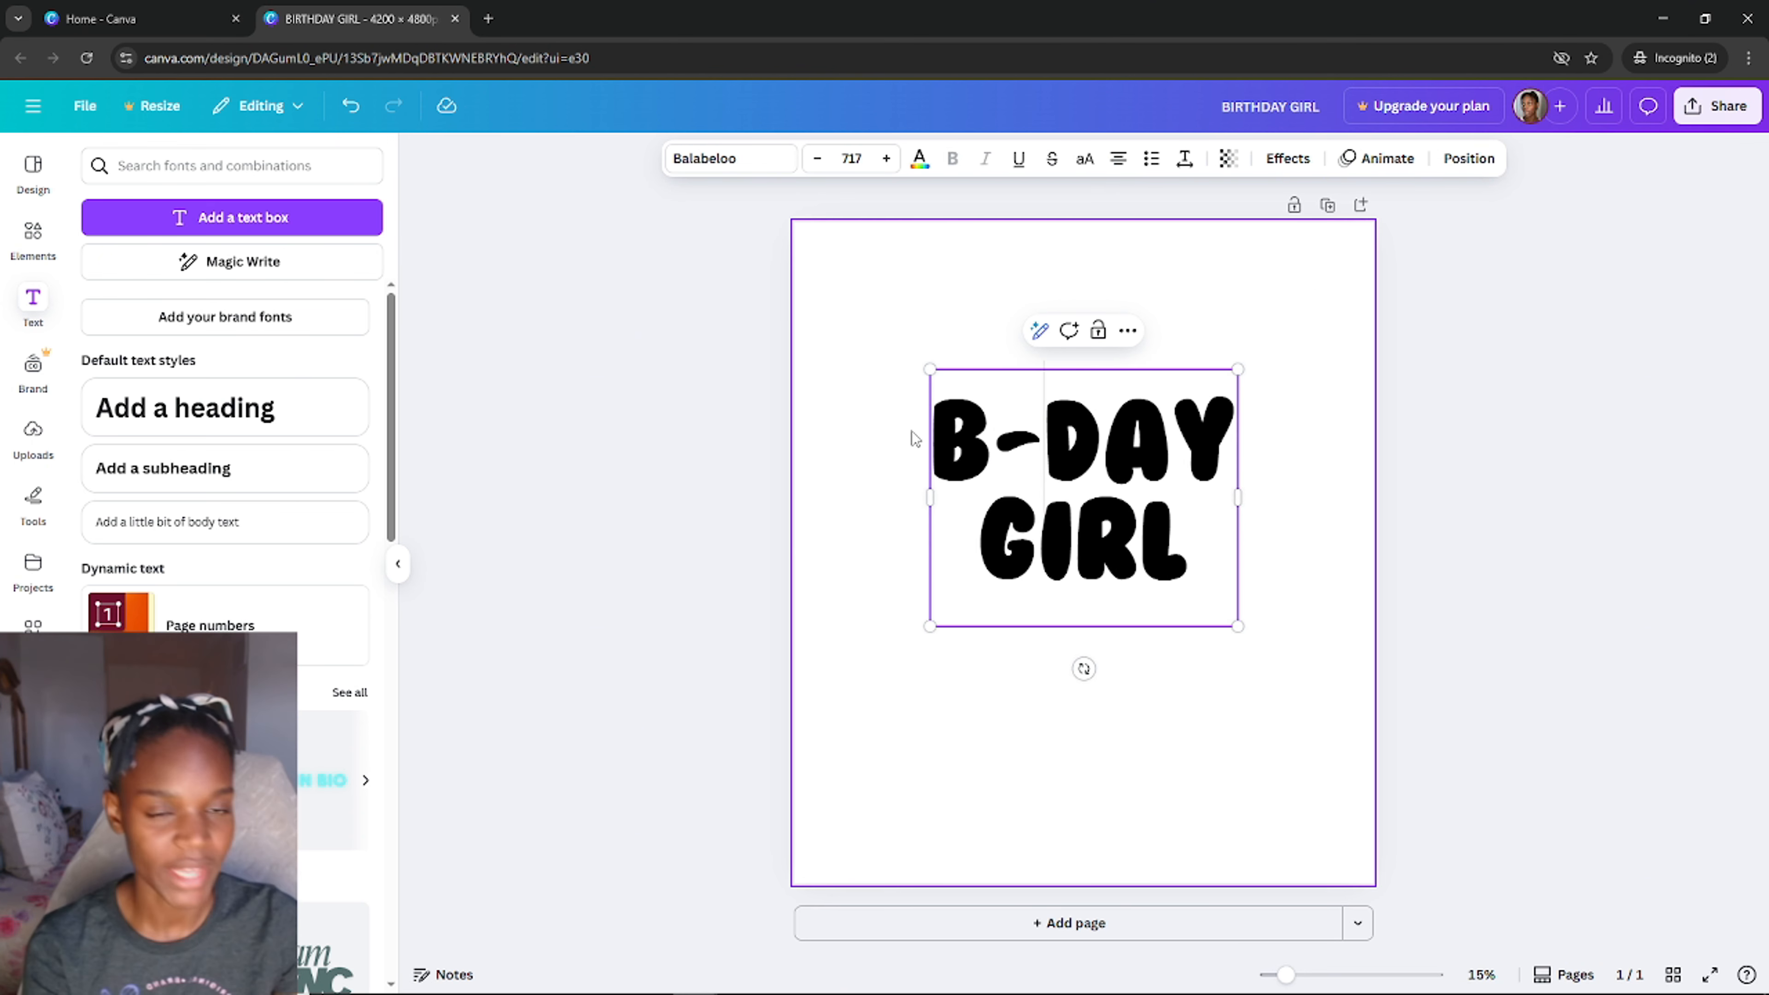
{"action": "key", "text": "Escape"}
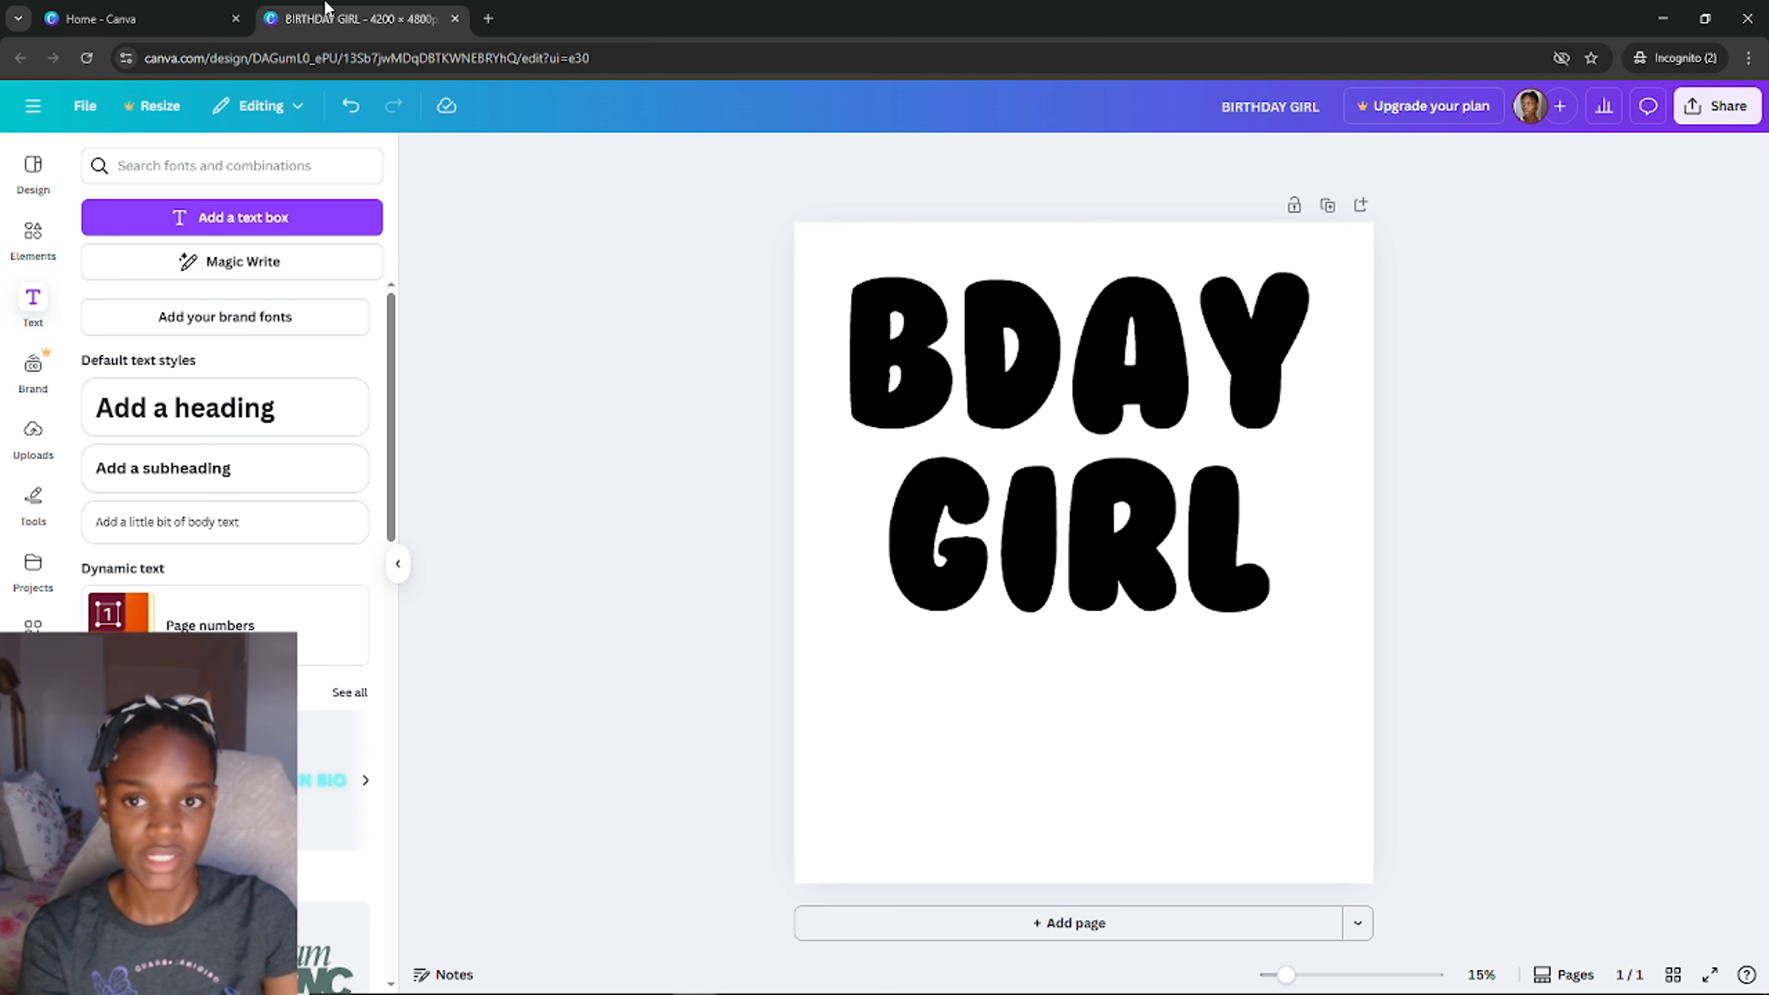
Step: Open the Etsy site in a new browser tab
{"action": "left_click", "coordinate": [488, 19]}
{"action": "type", "text": "etsy"}
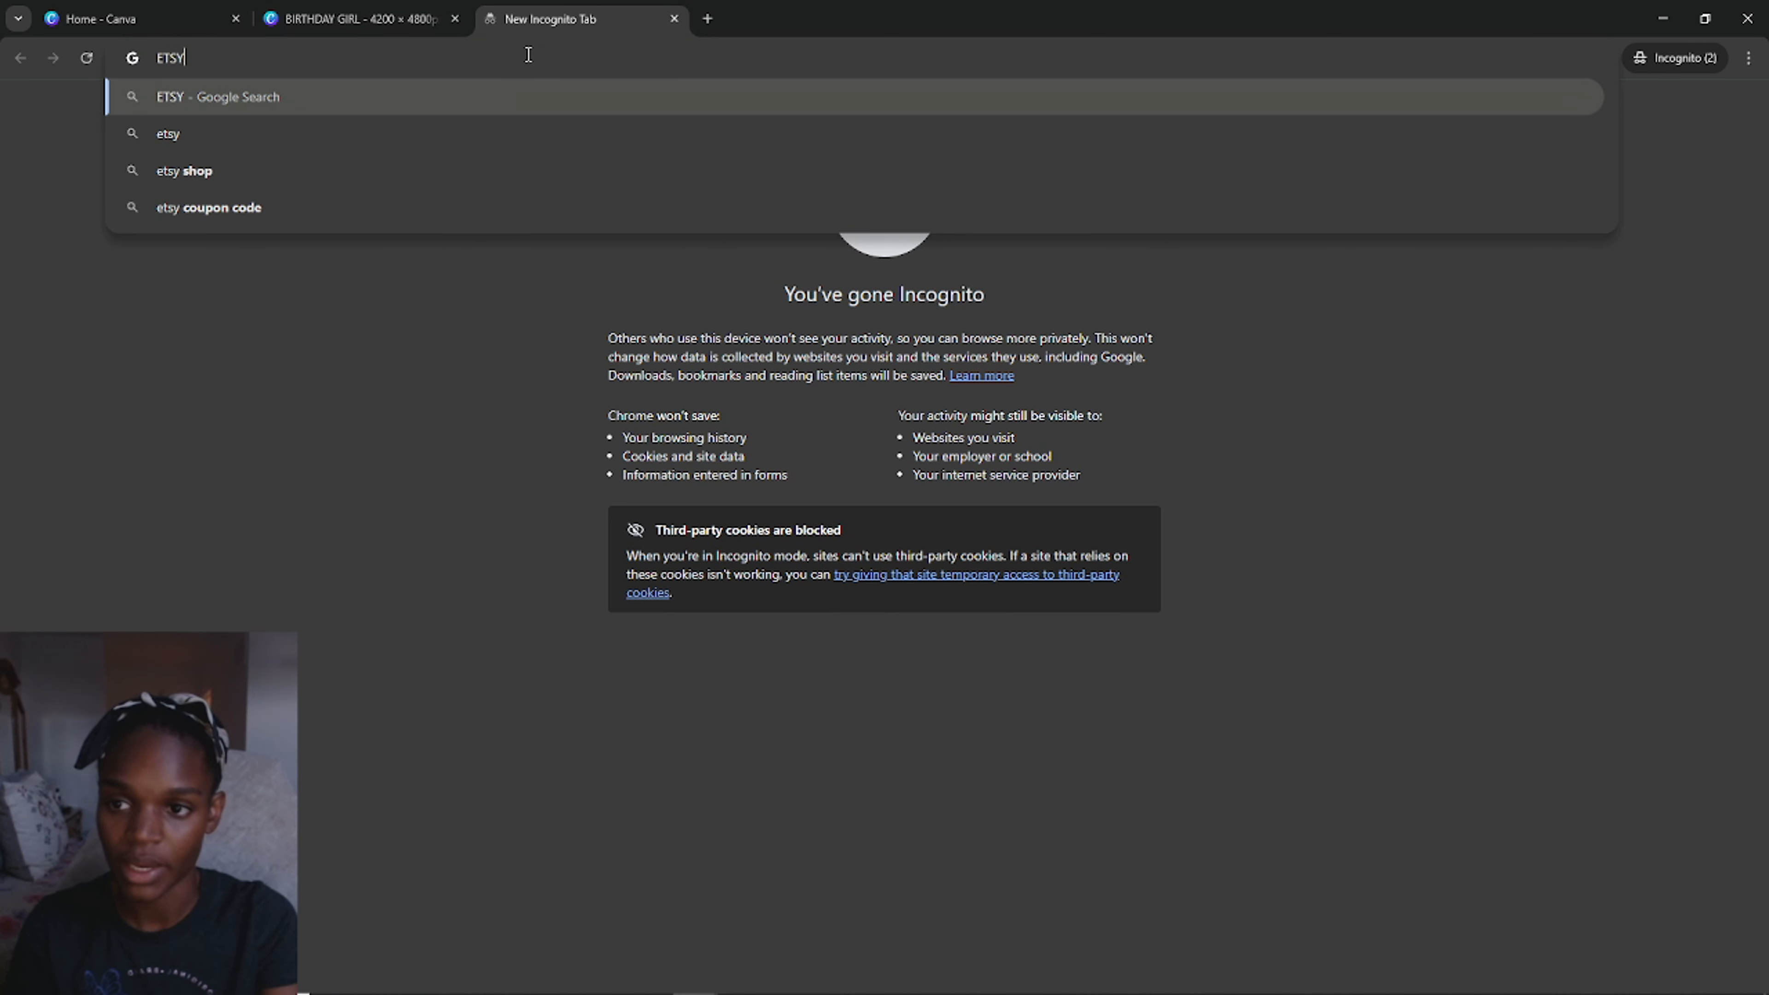
{"action": "key", "text": "Return"}
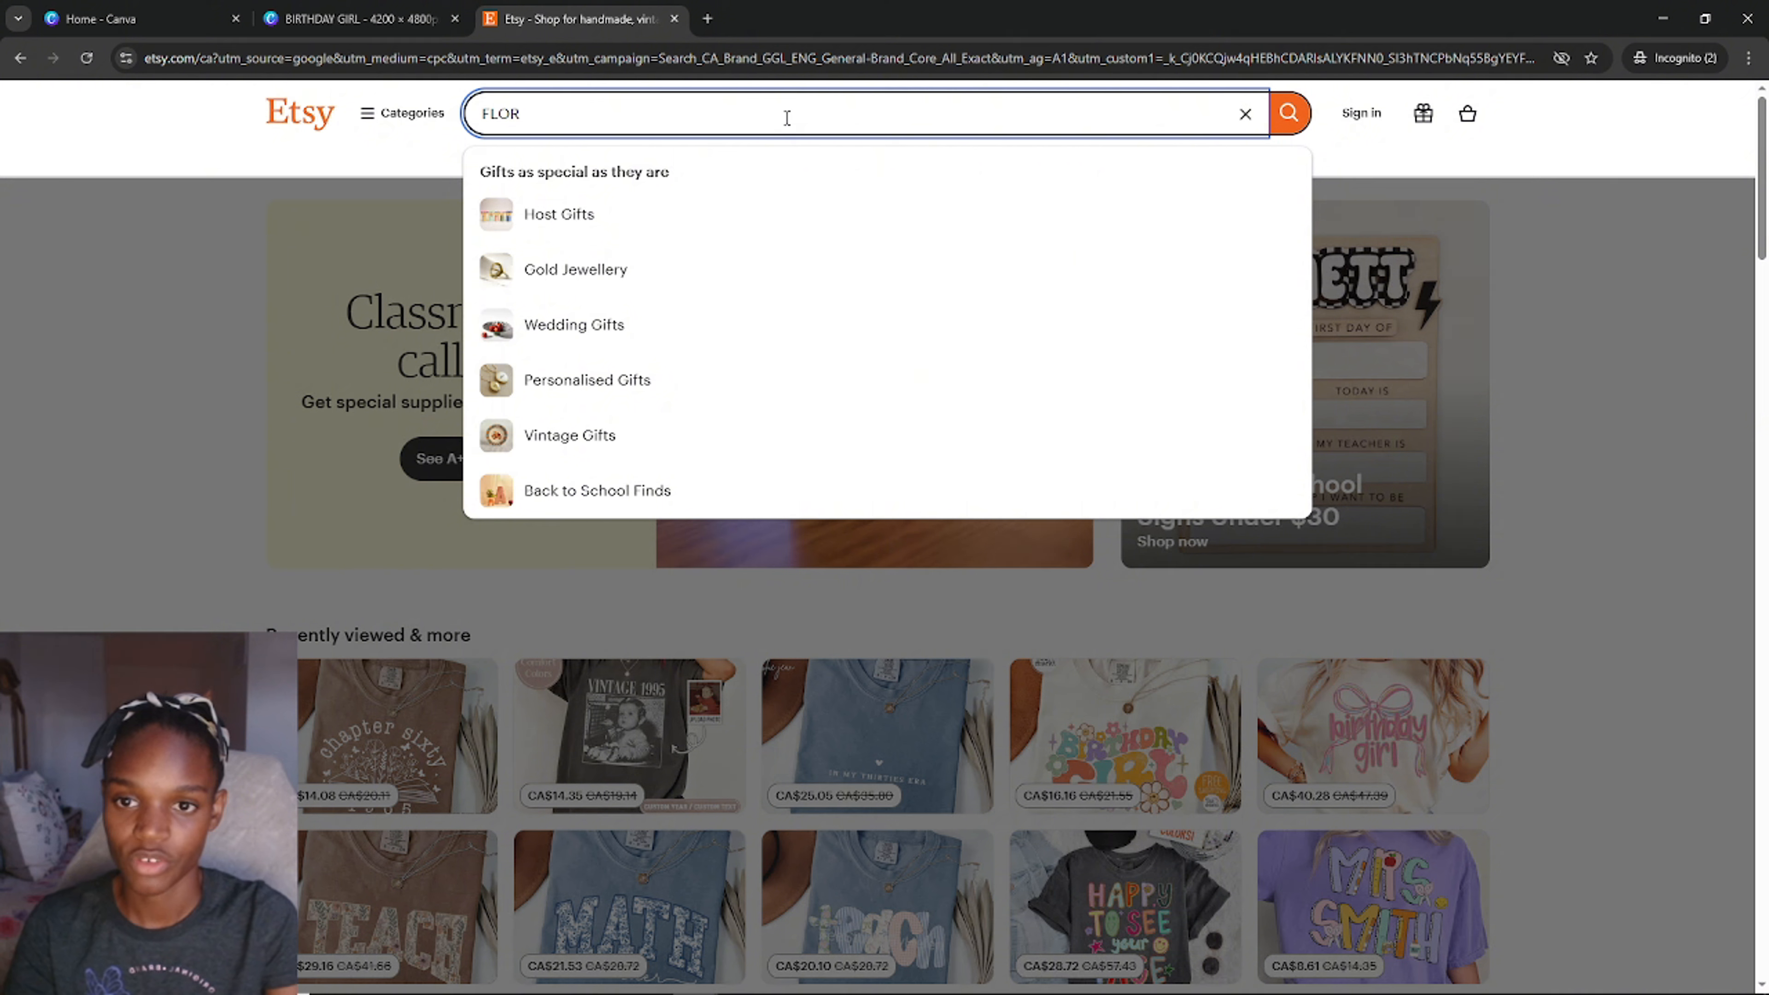
Step: Search Etsy for "floral pattern png"
{"action": "key", "text": "BackSpace"}
{"action": "key", "text": "BackSpace"}
{"action": "key", "text": "BackSpace"}
{"action": "key", "text": "BackSpace"}
{"action": "type", "text": "floral pa"}
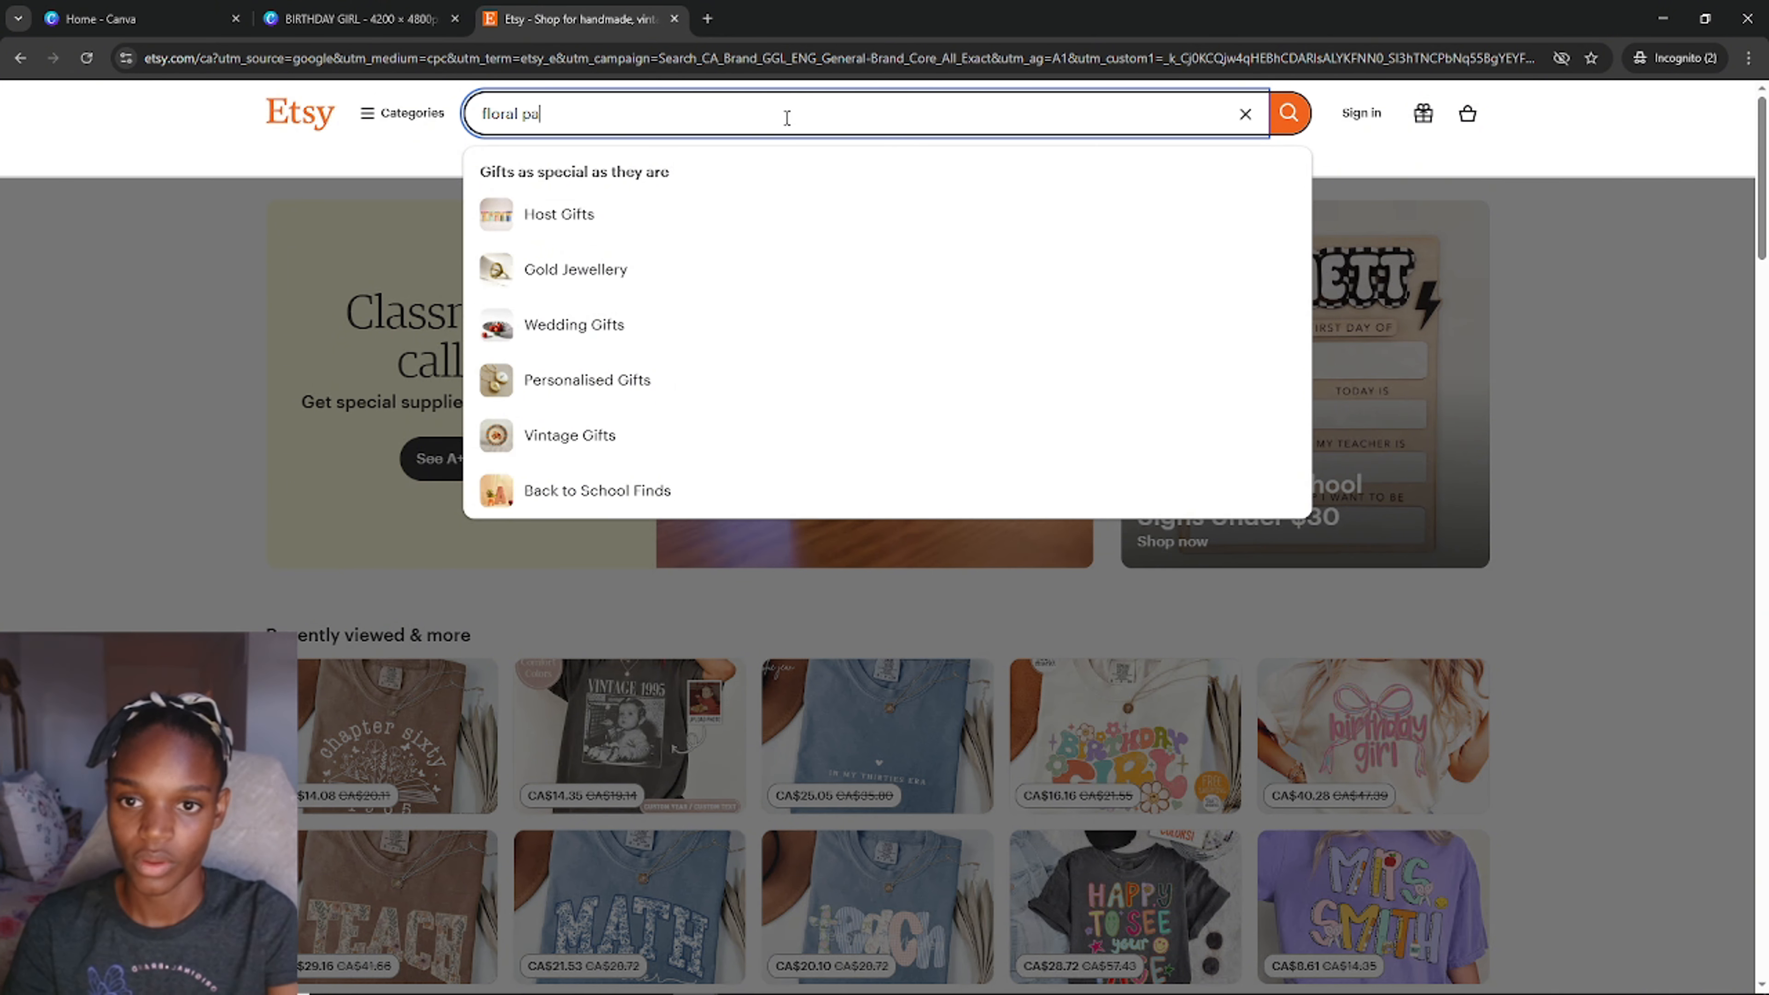
{"action": "type", "text": "ttern "}
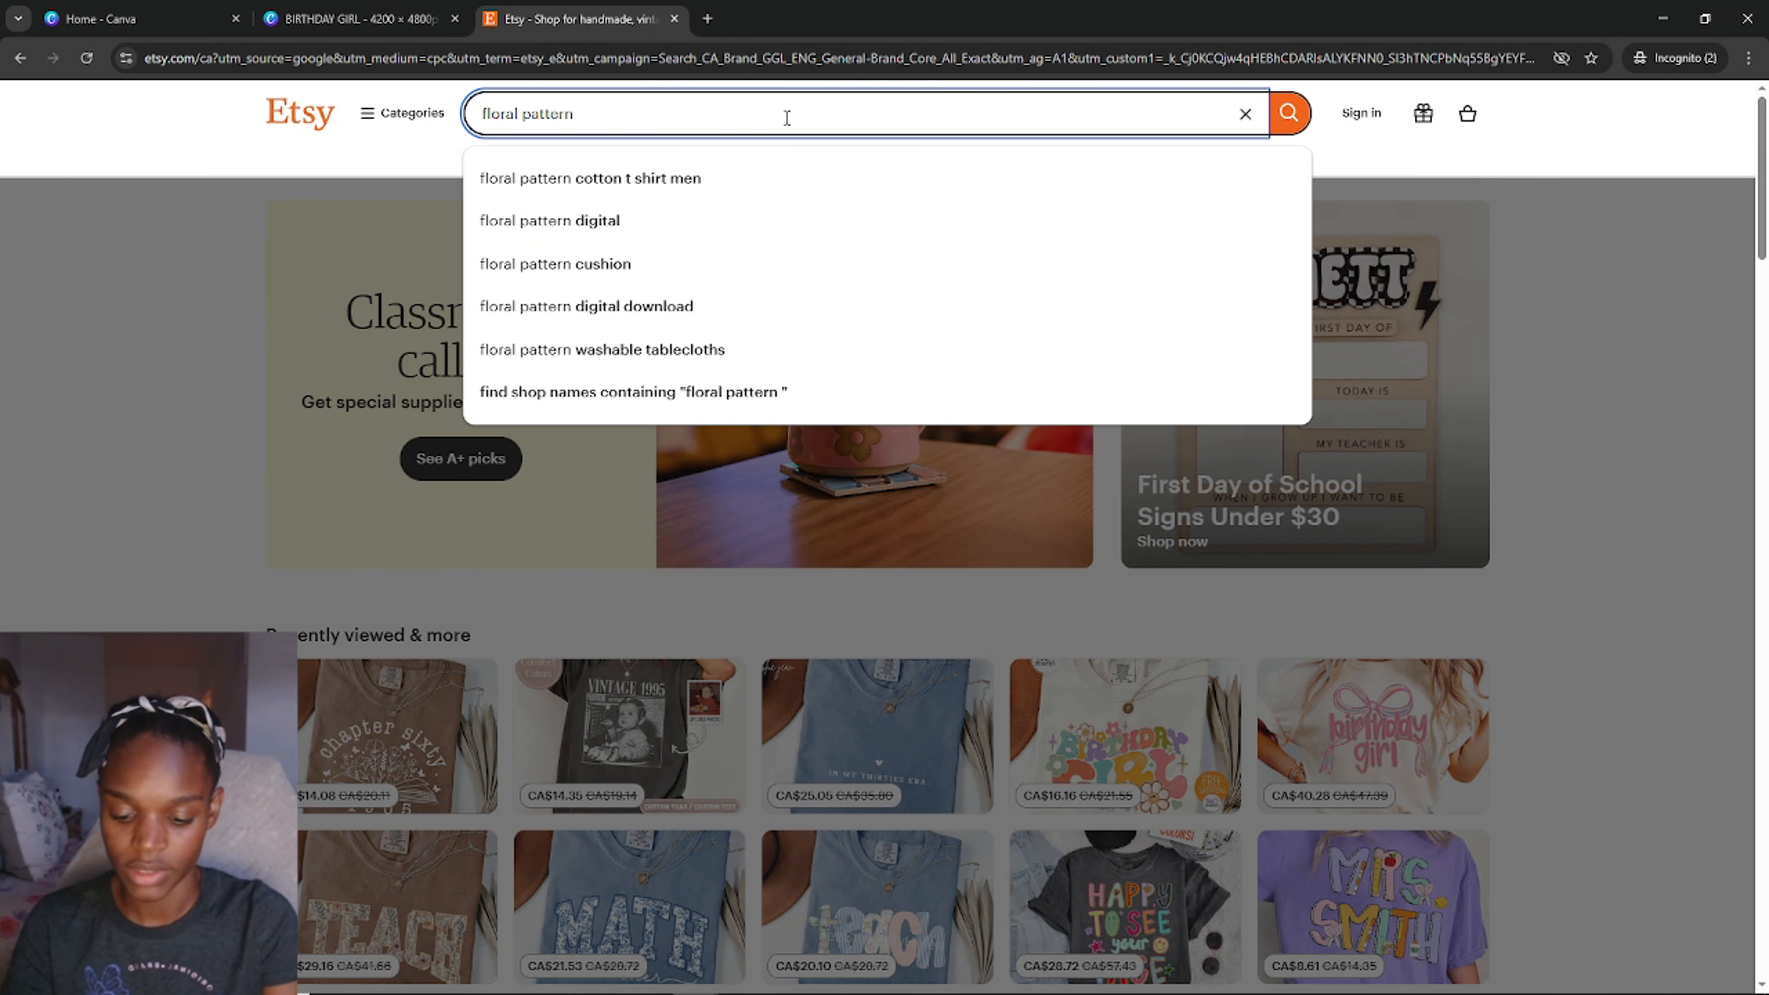
{"action": "type", "text": "png"}
{"action": "key", "text": "Return"}
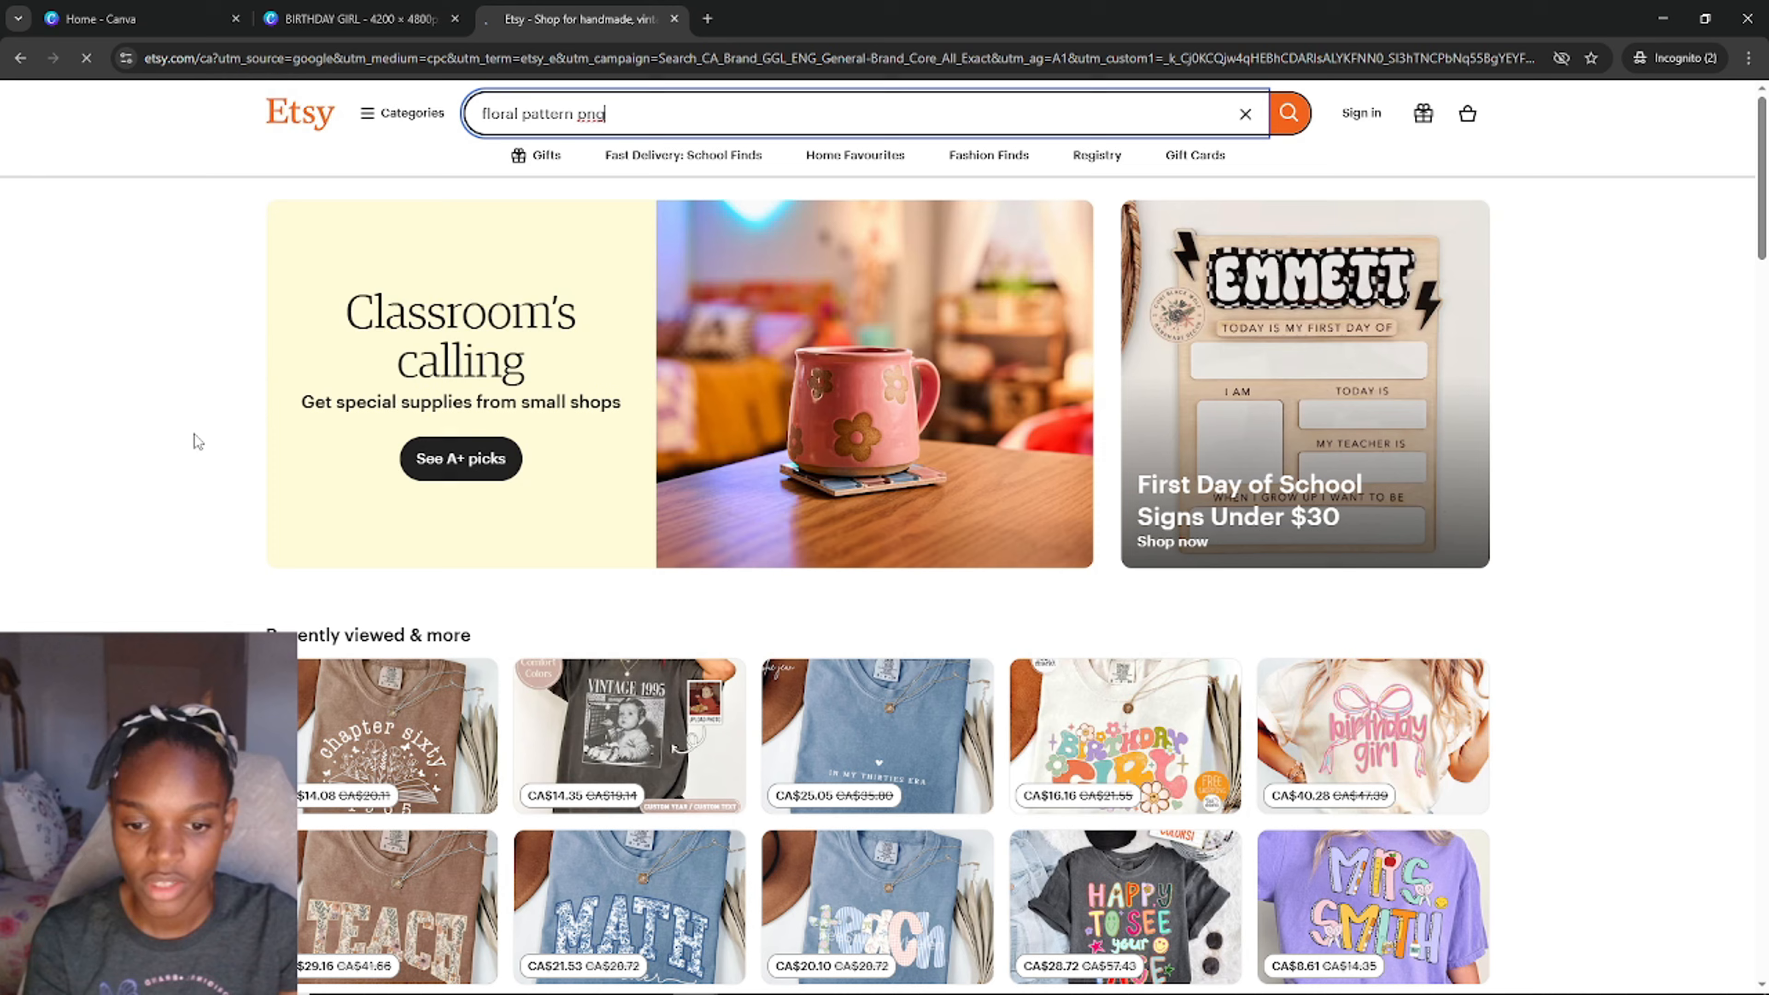
Step: Browse the floral pattern listings on Etsy and close that browser tab
{"action": "scroll", "coordinate": [201, 458], "scroll_direction": "down", "scroll_amount": 1}
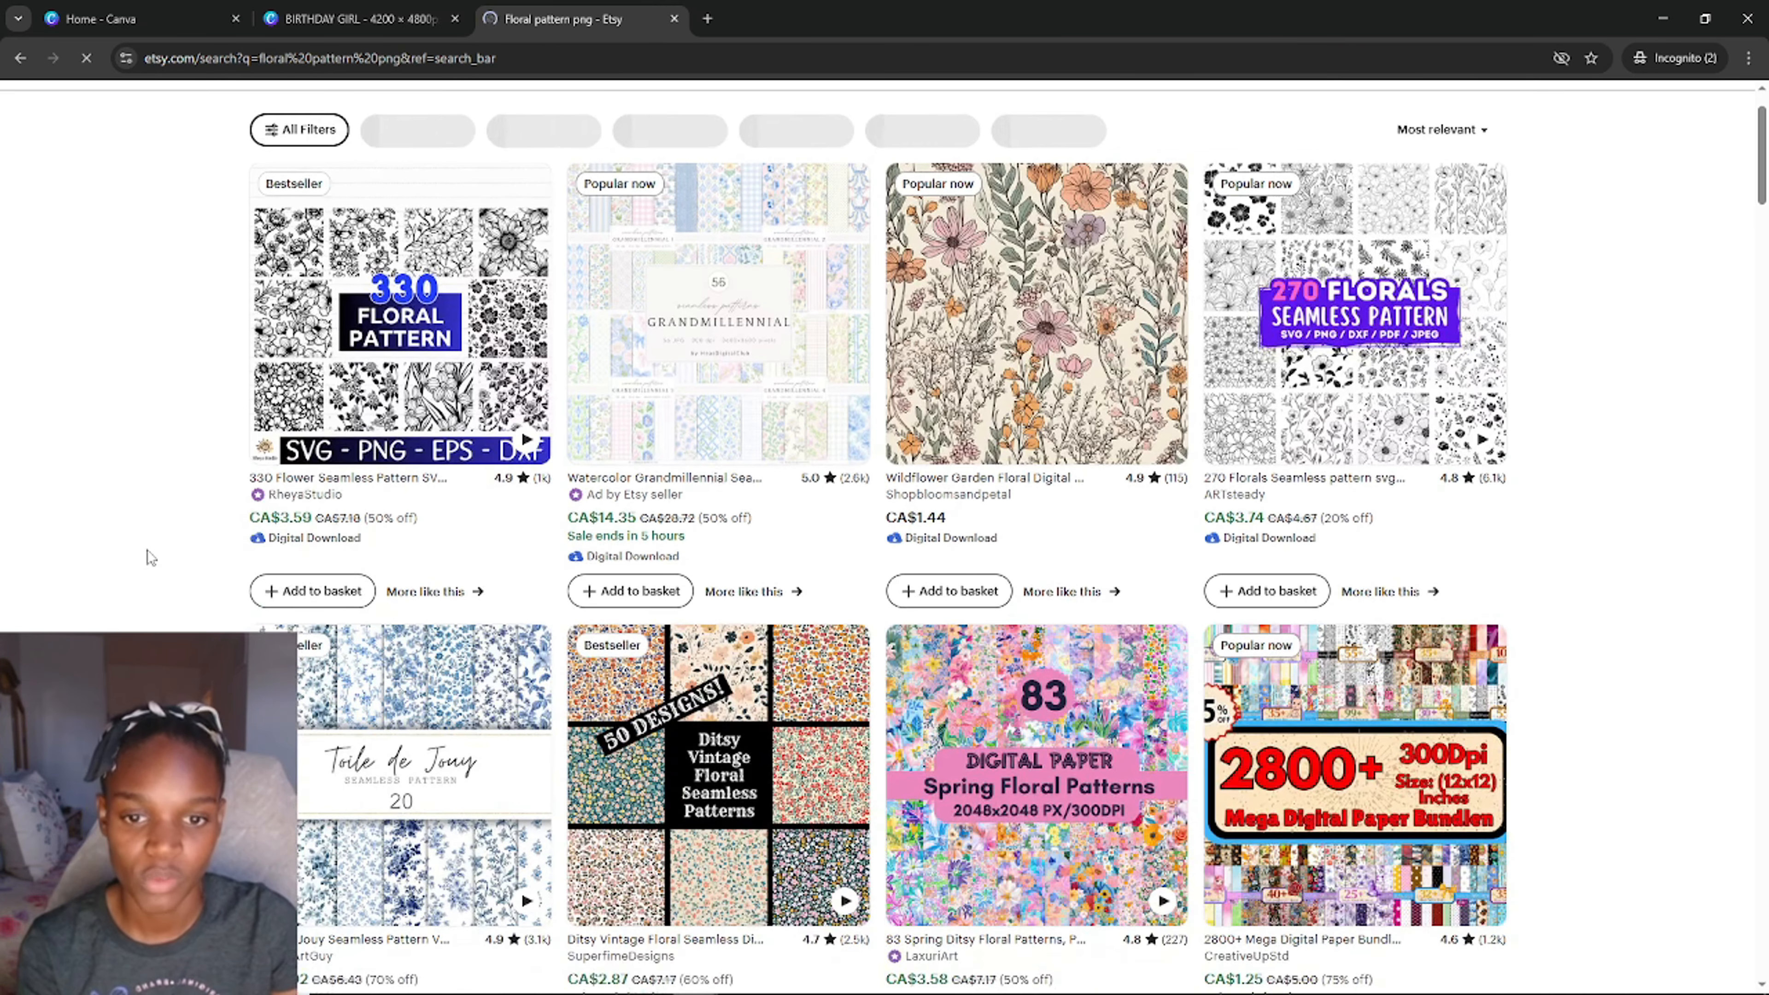
{"action": "scroll", "coordinate": [1678, 477], "scroll_direction": "down", "scroll_amount": 2}
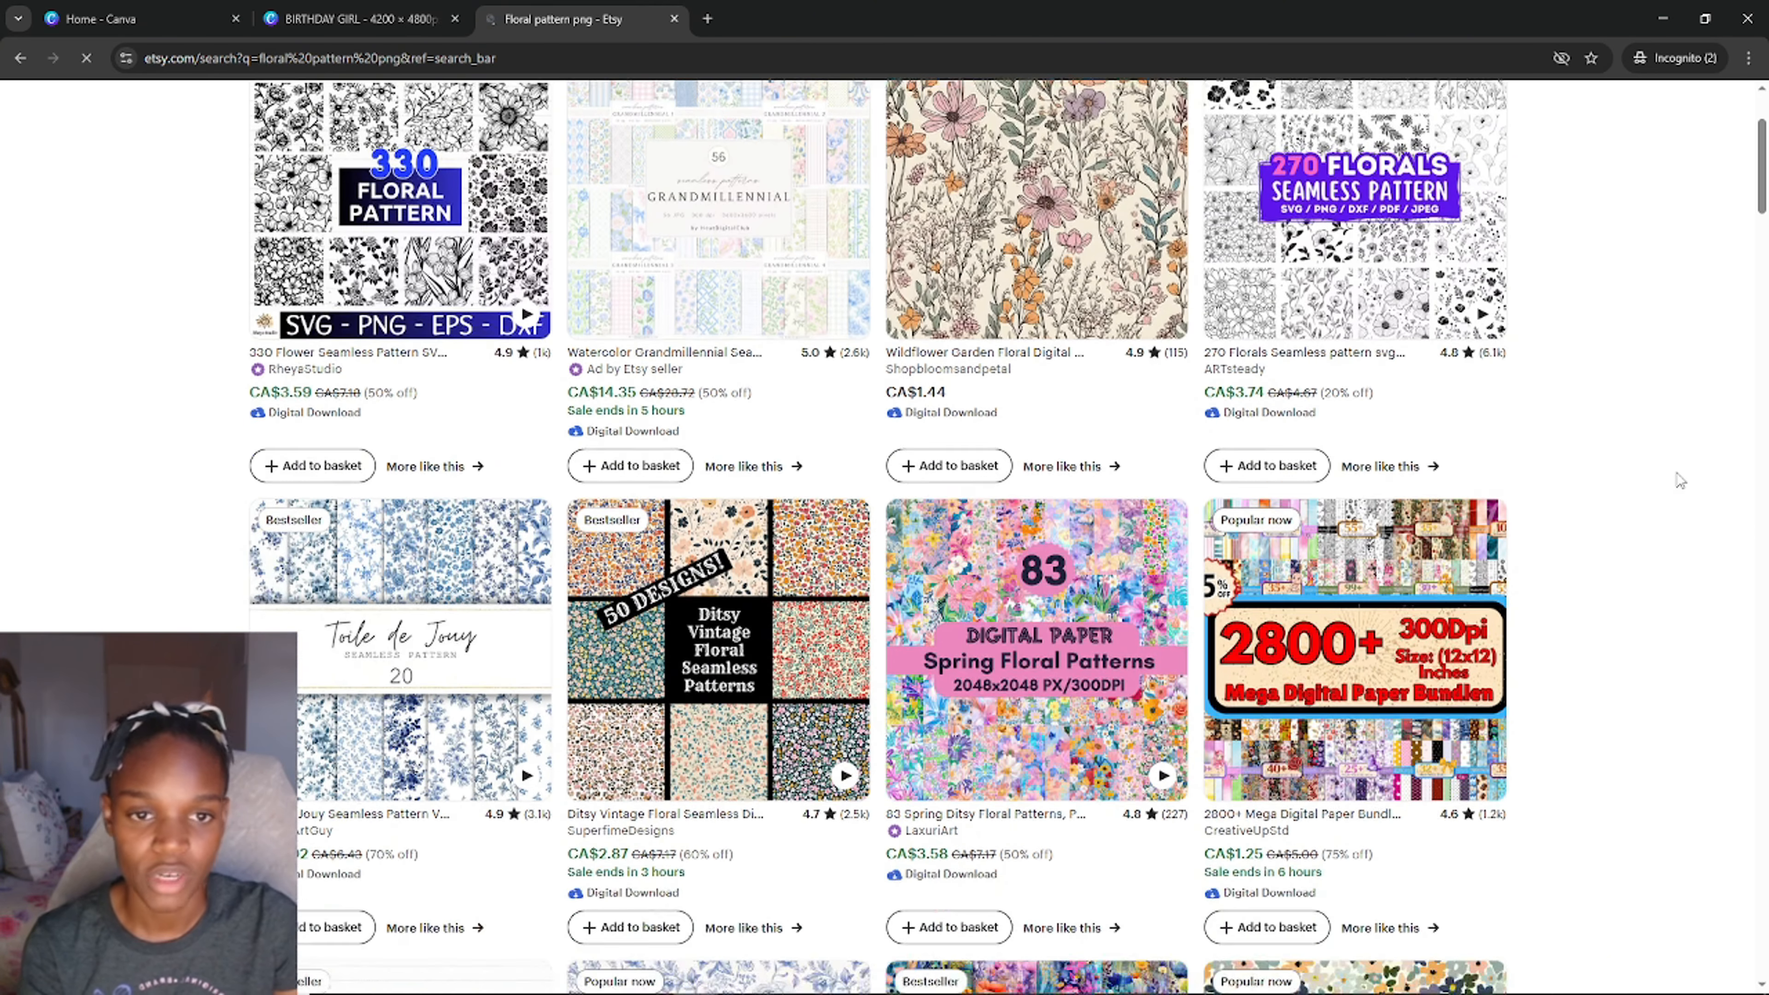
{"action": "scroll", "coordinate": [1682, 481], "scroll_direction": "down", "scroll_amount": 4}
{"action": "scroll", "coordinate": [1682, 481], "scroll_direction": "down", "scroll_amount": 2}
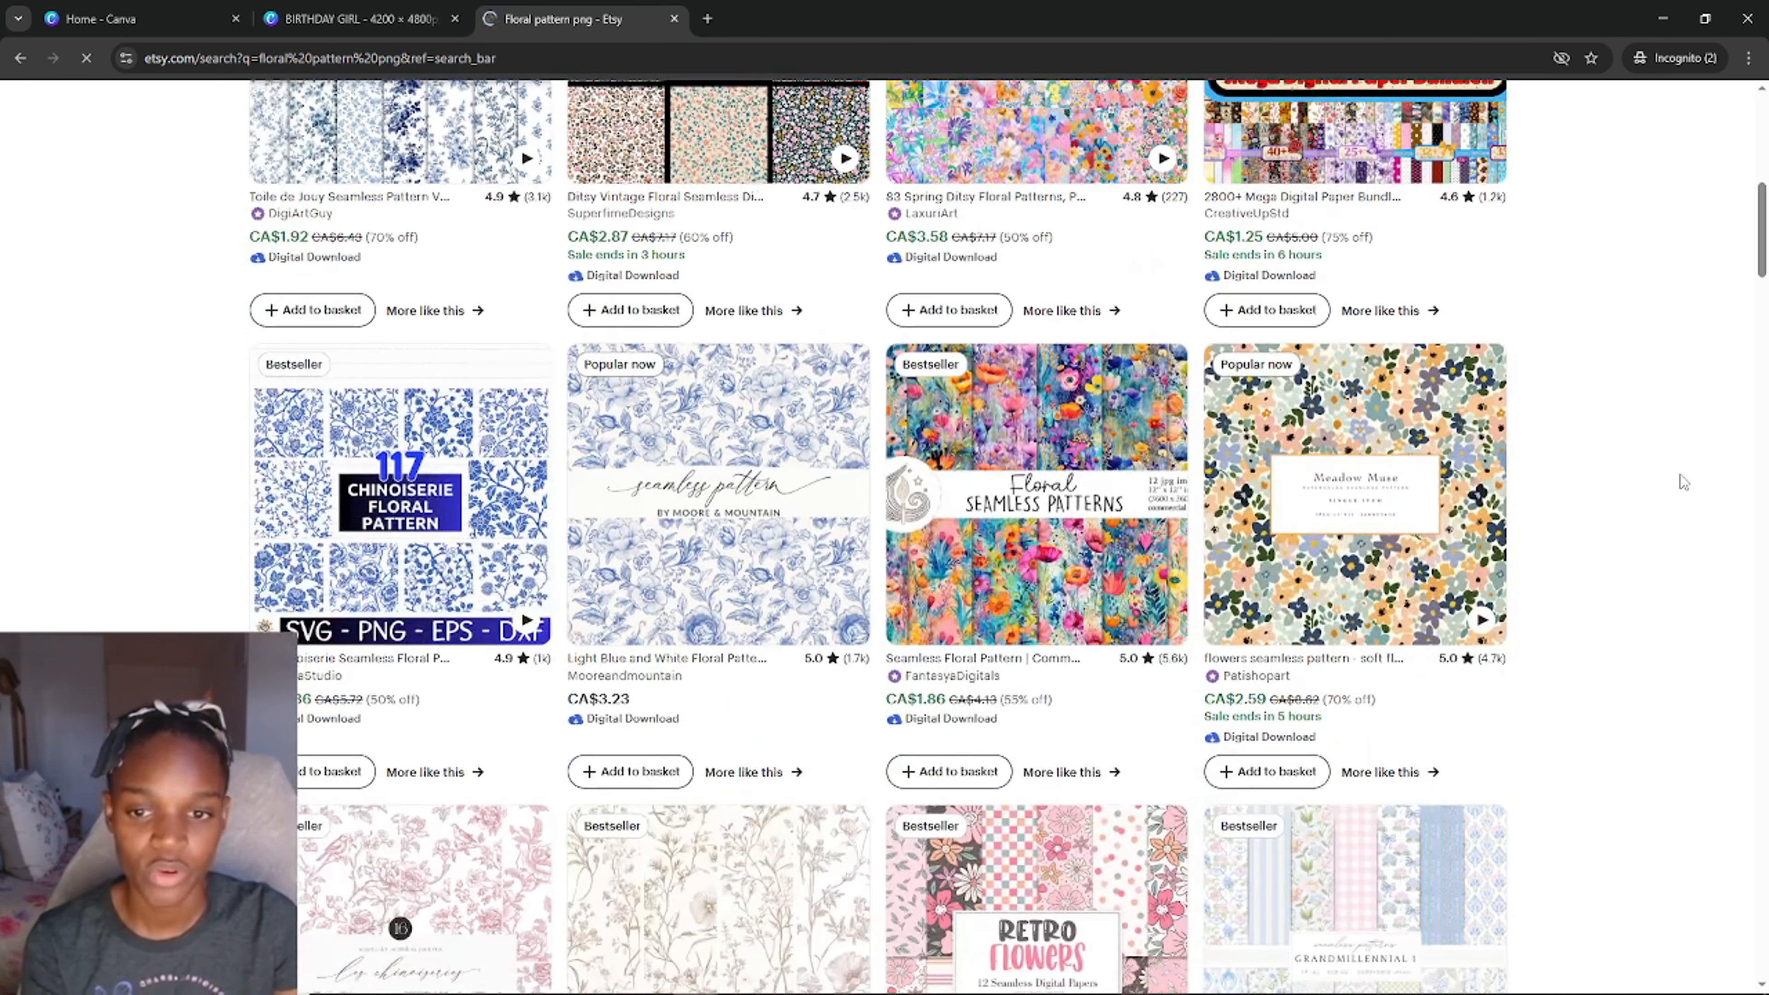
{"action": "scroll", "coordinate": [105, 522], "scroll_direction": "down", "scroll_amount": 5}
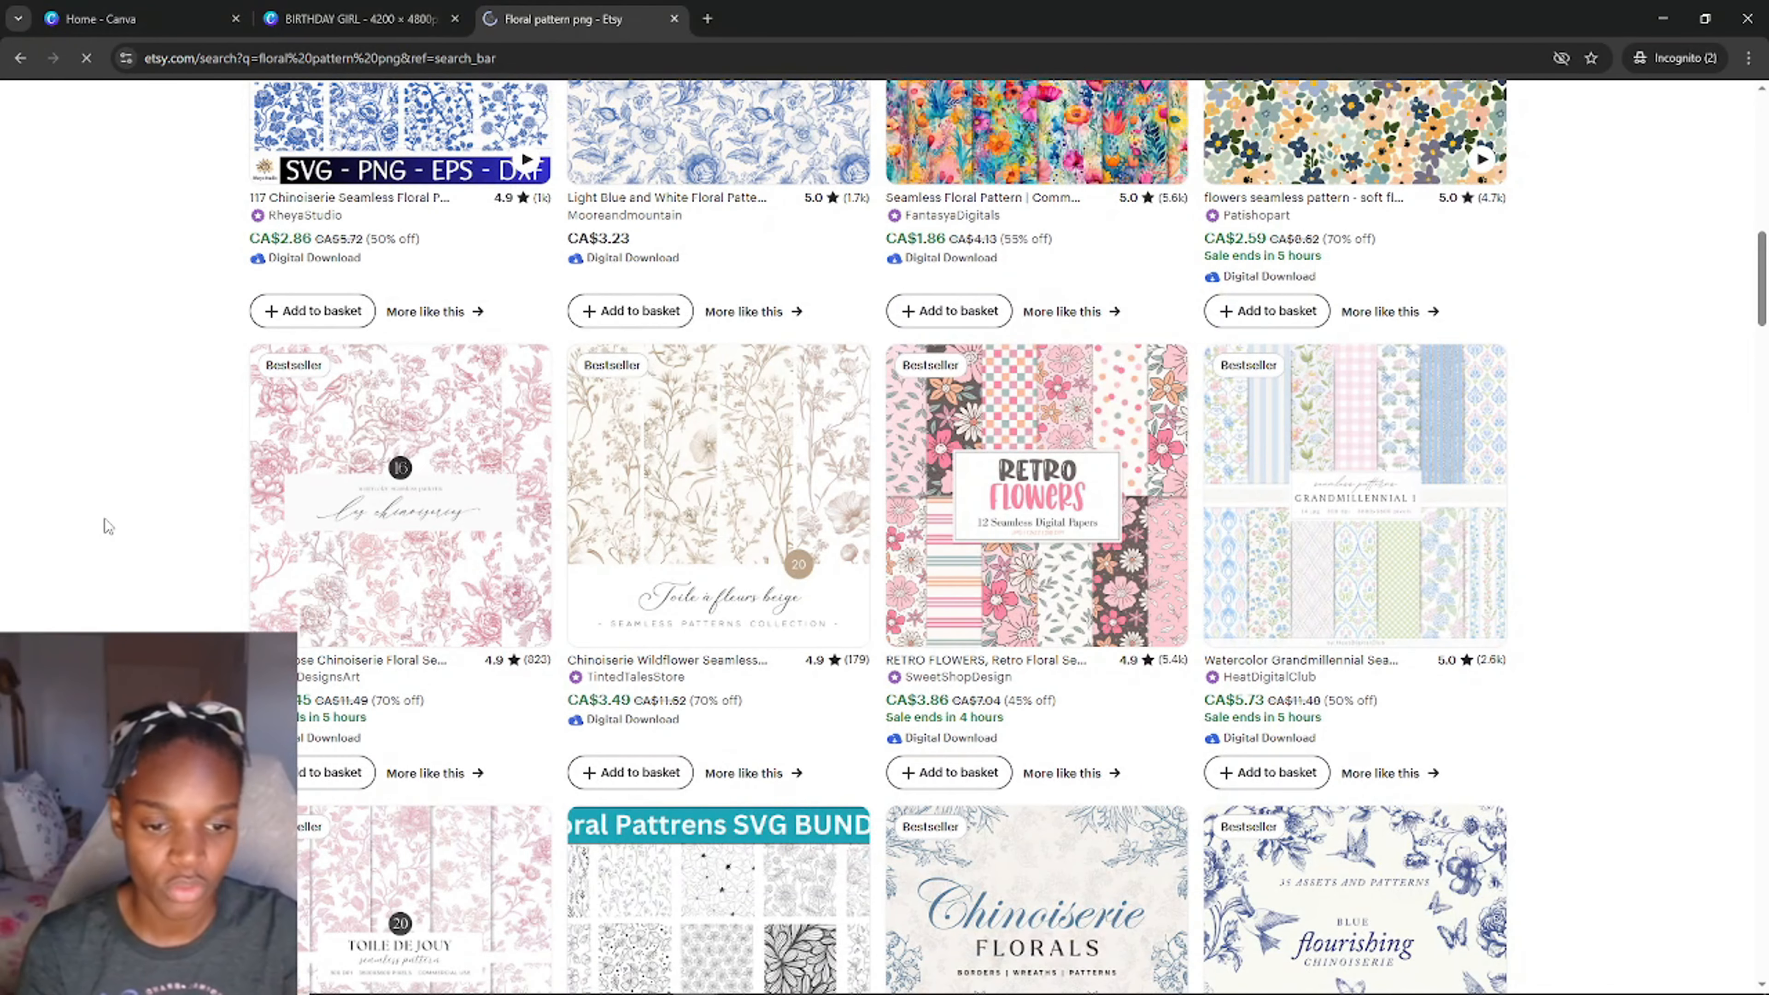
{"action": "scroll", "coordinate": [1594, 377], "scroll_direction": "down", "scroll_amount": 6}
{"action": "key", "text": "ctrl+w"}
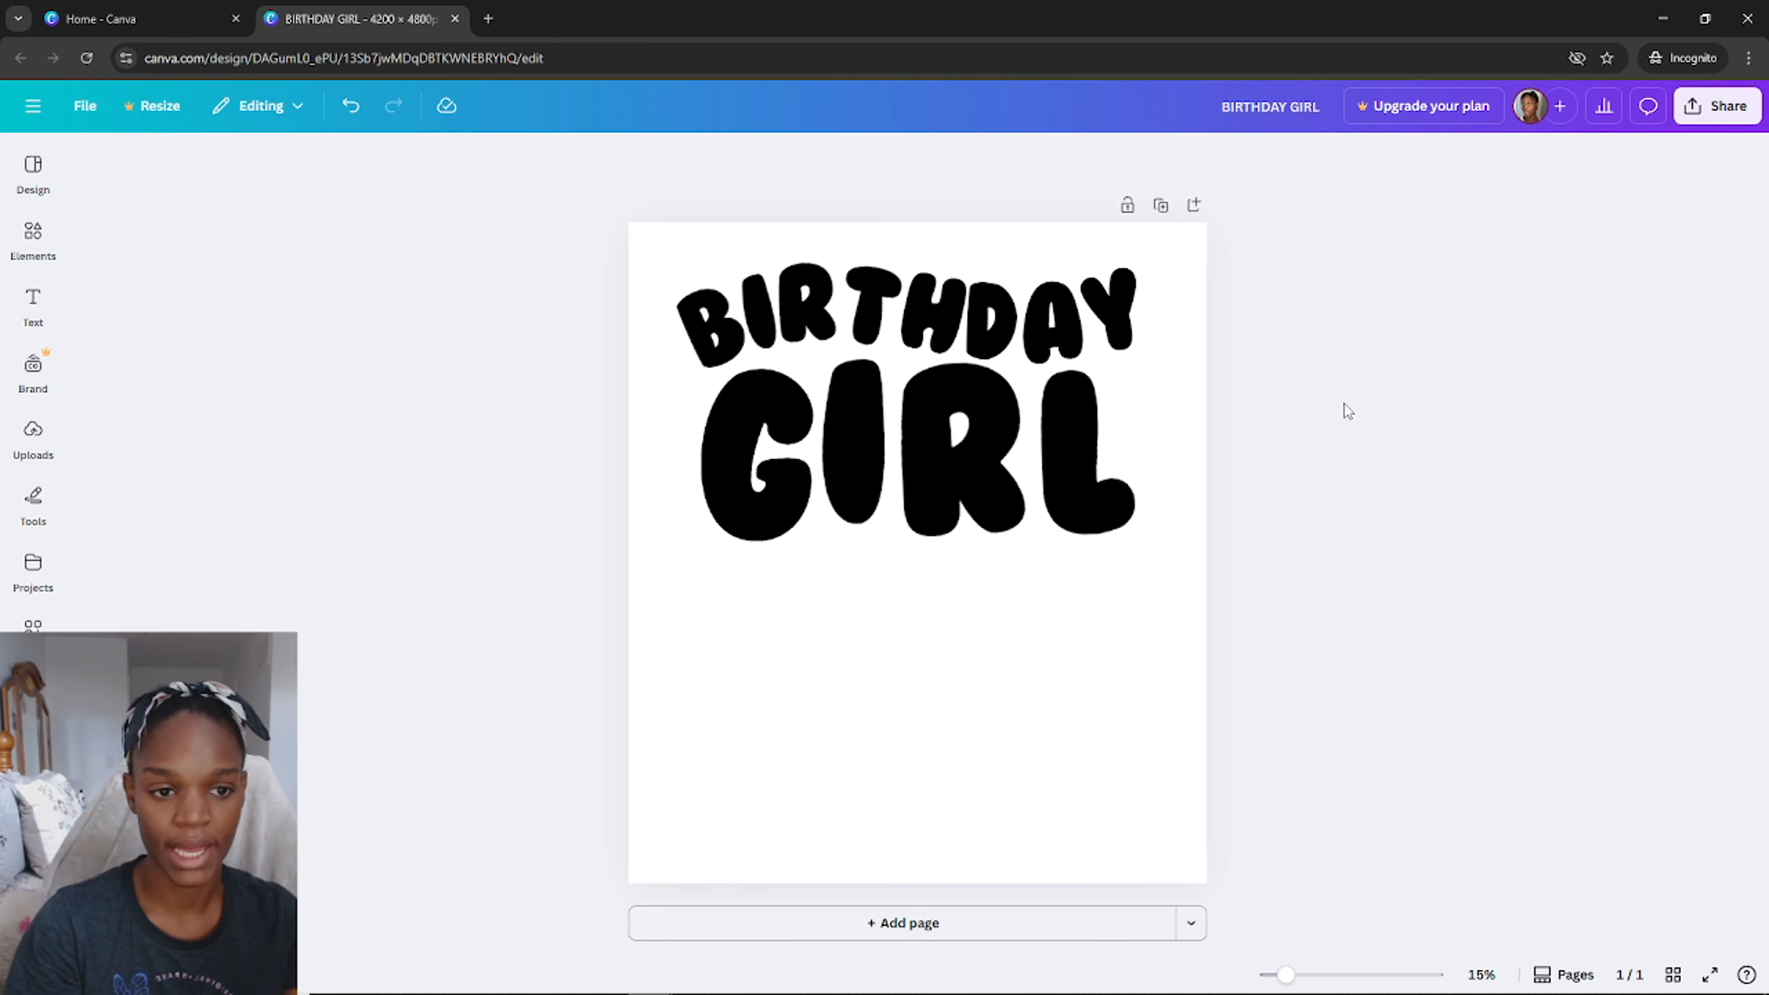
Step: Duplicate the BIRTHDAY GIRL page and delete all text from the copy, leaving page 2 blank
{"action": "left_click", "coordinate": [1160, 205]}
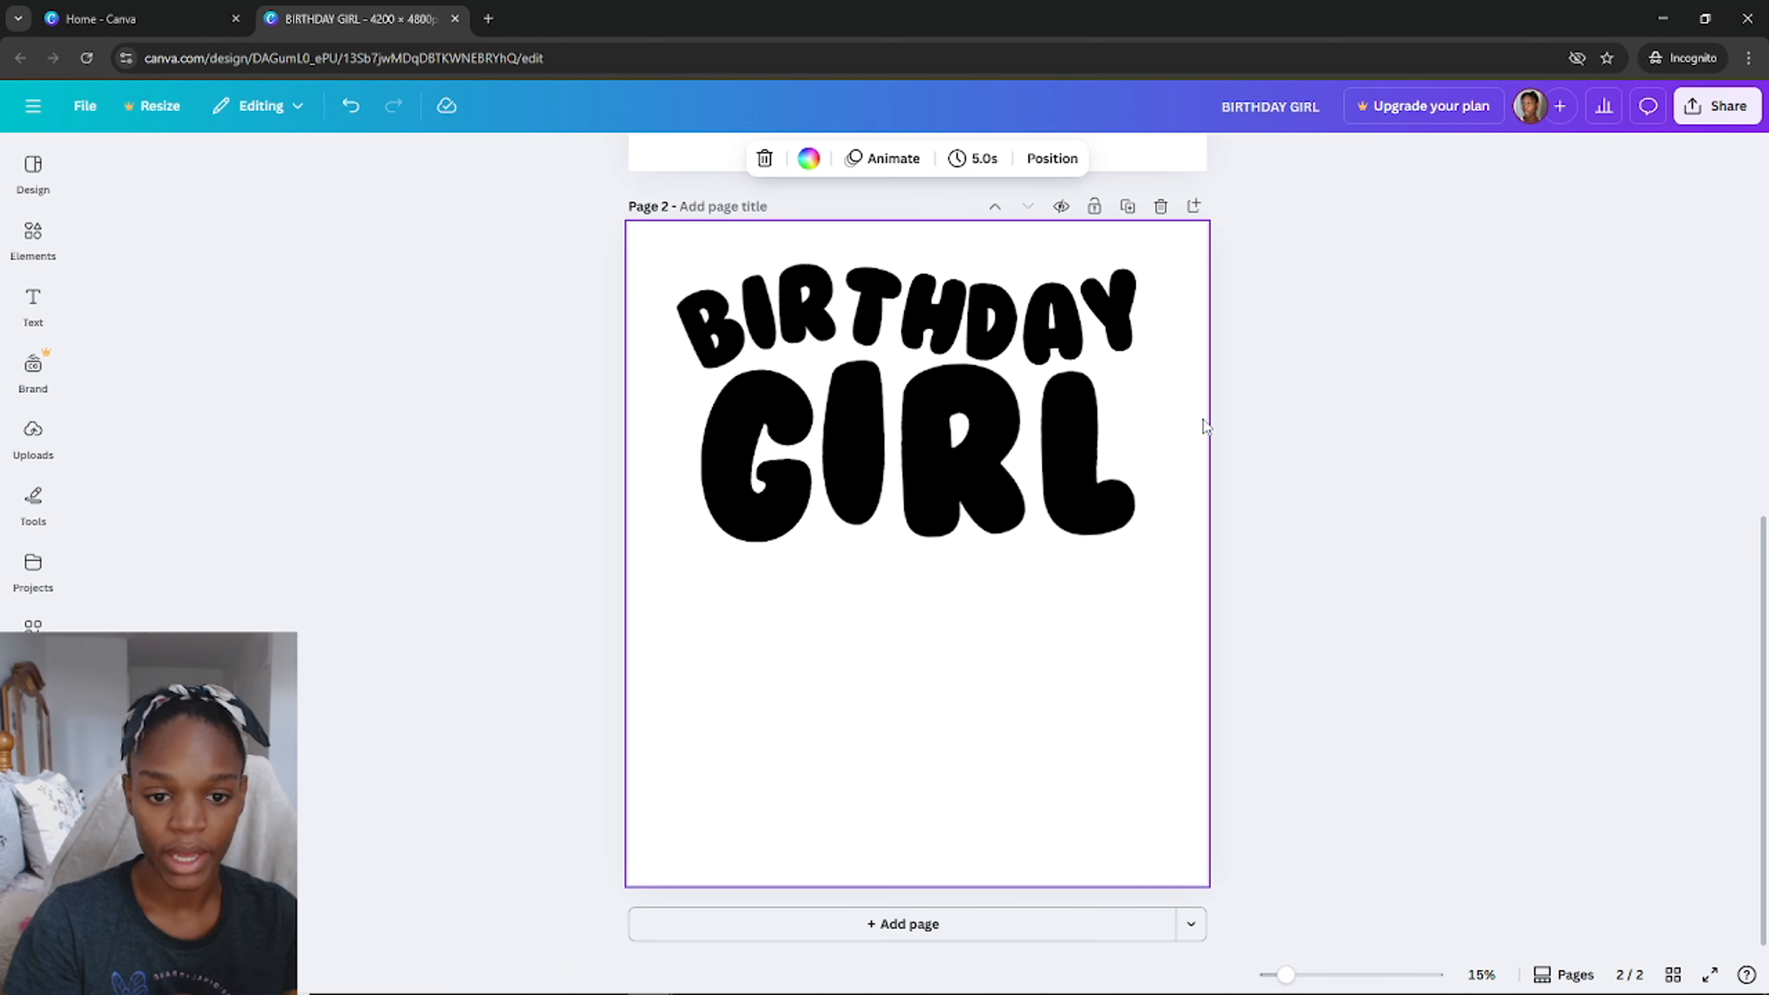
{"action": "left_click", "coordinate": [1085, 491]}
{"action": "left_click_drag", "start_coordinate": [1299, 477], "coordinate": [578, 301]}
{"action": "key", "text": "Delete"}
Step: Search the elements library for "floral pattern" and show all graphics results
{"action": "left_click", "coordinate": [33, 299]}
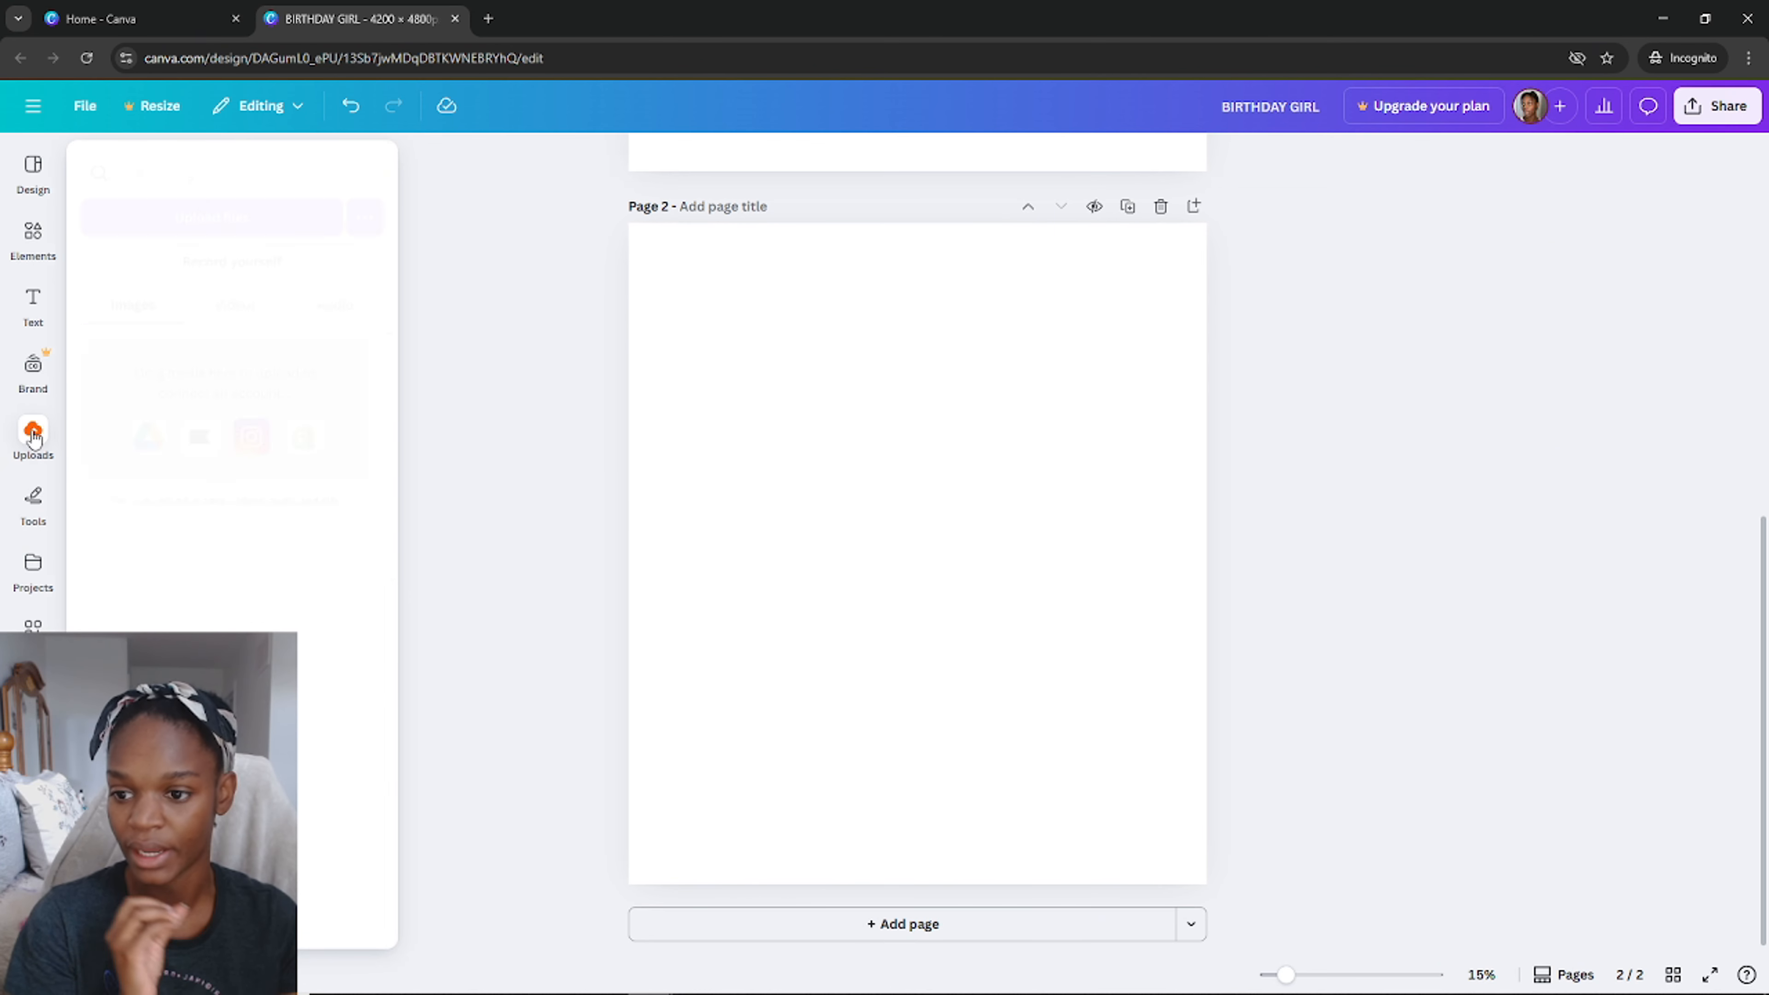
{"action": "left_click", "coordinate": [31, 255]}
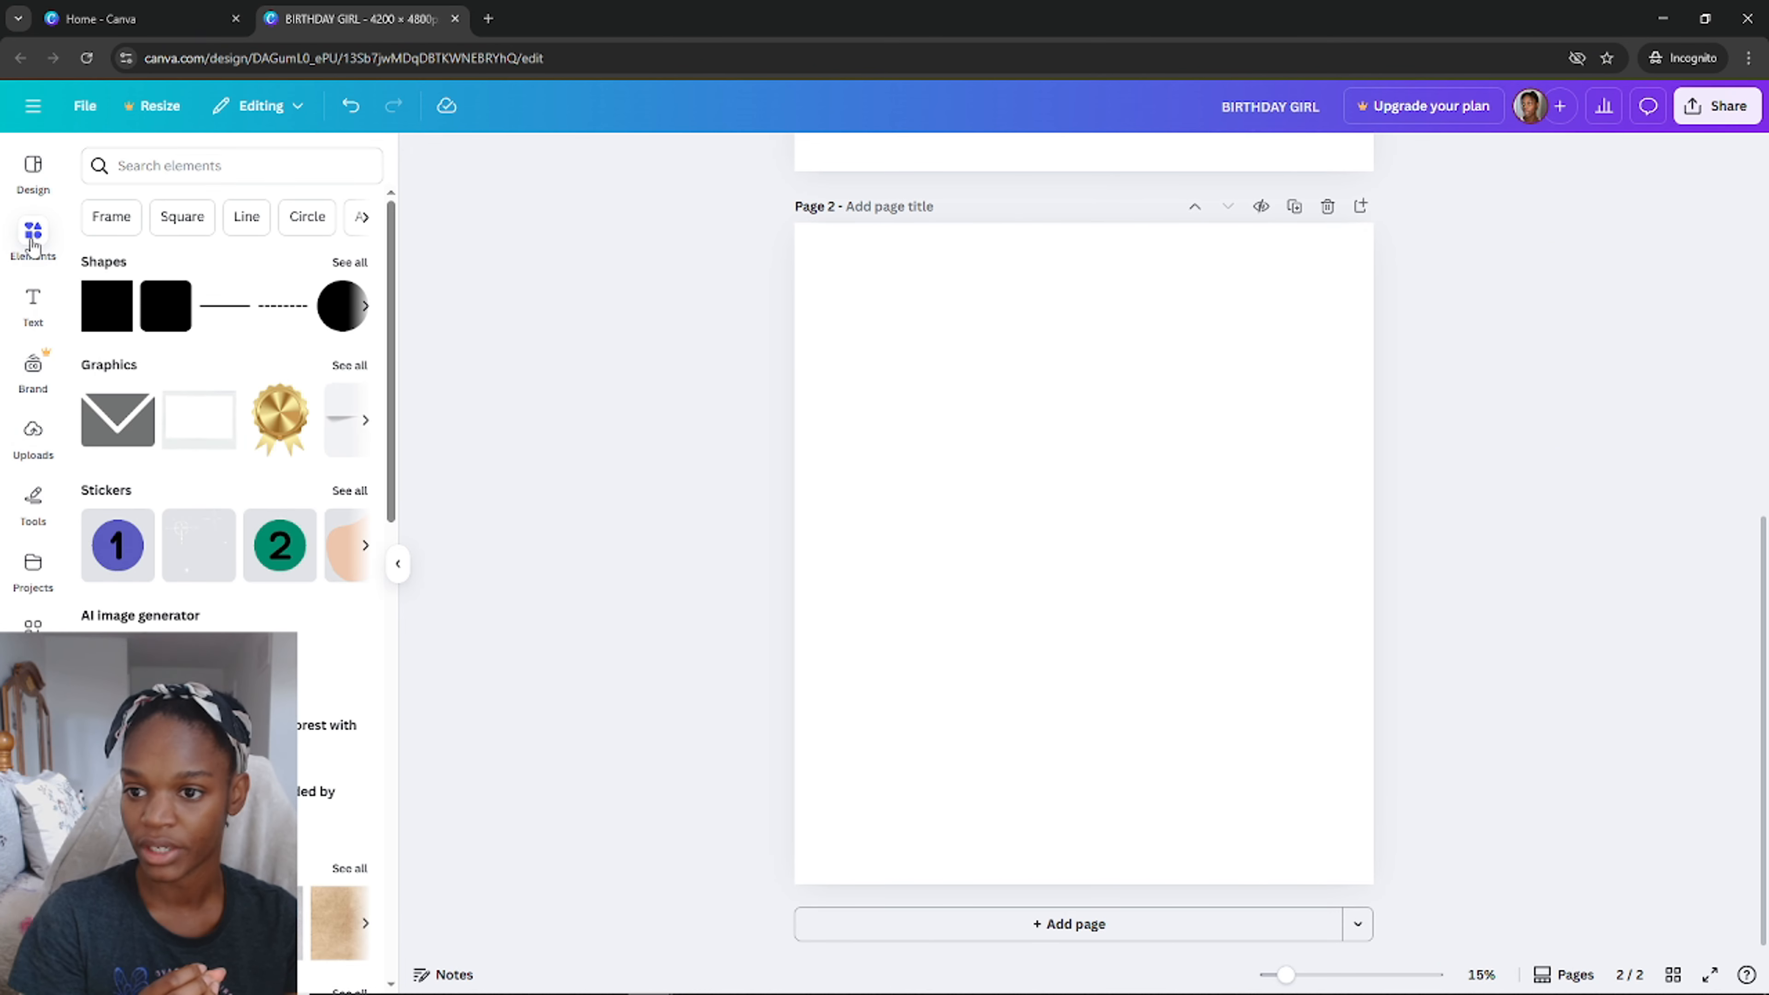
{"action": "left_click", "coordinate": [204, 167]}
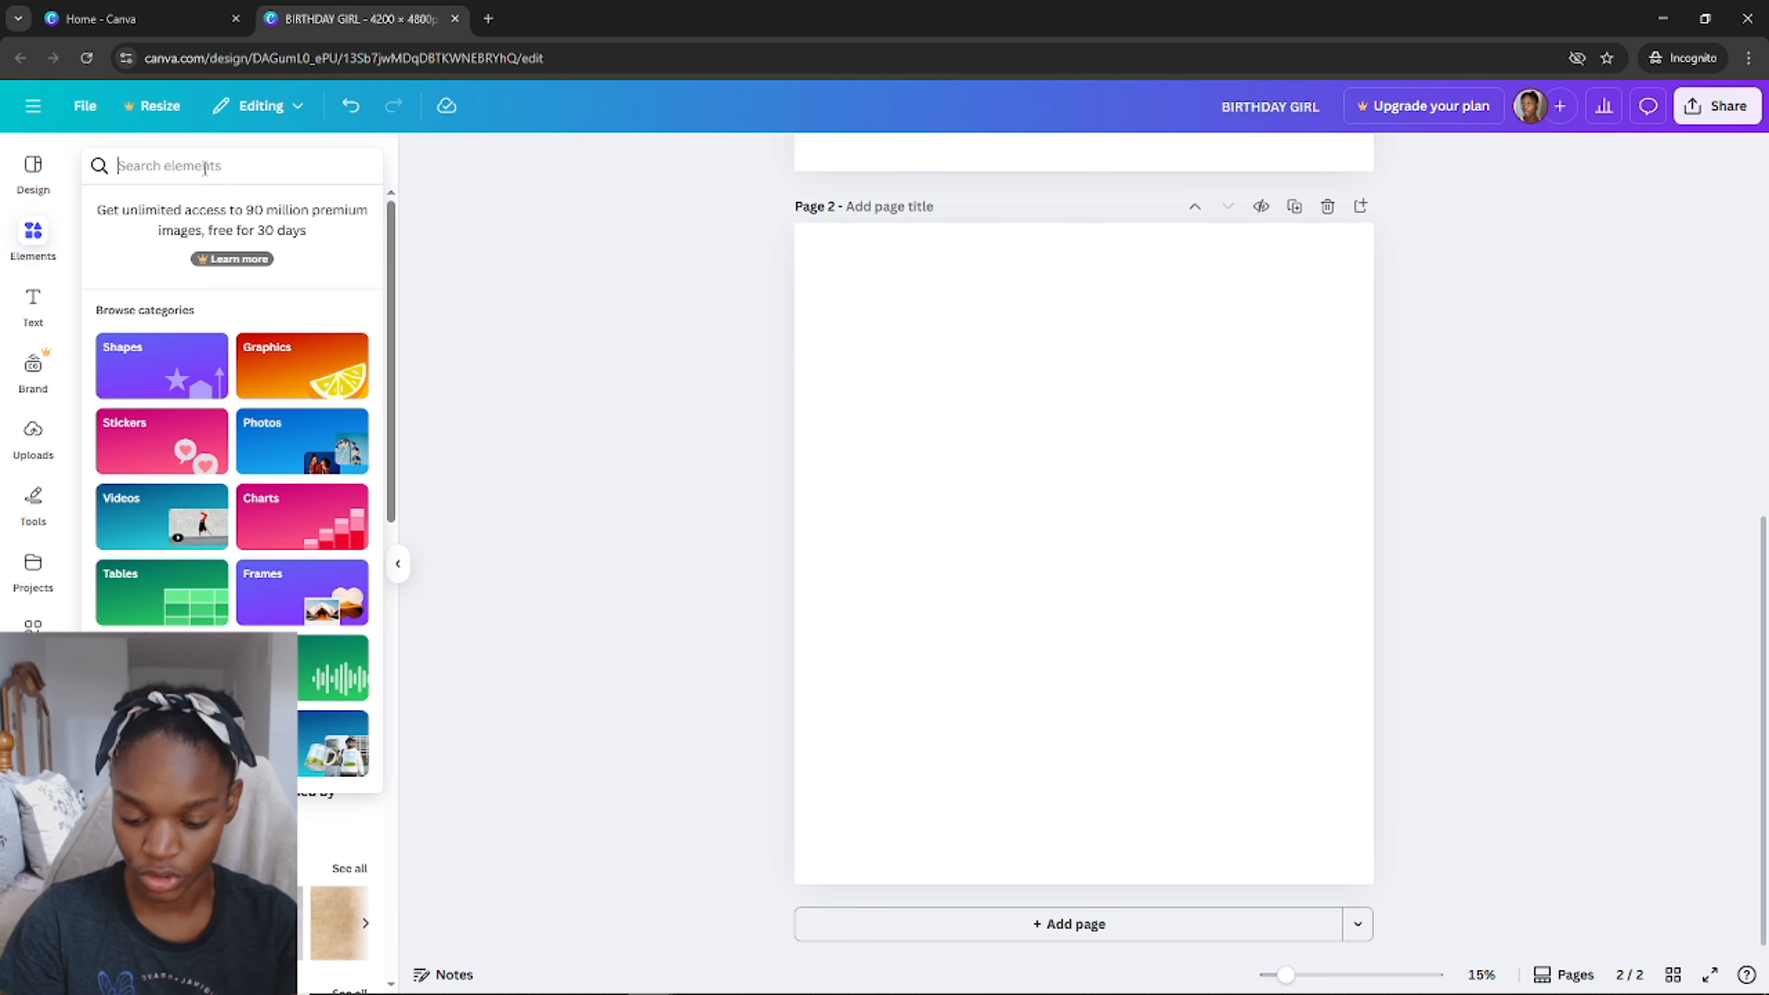
{"action": "type", "text": "floral pattern"}
{"action": "key", "text": "Return"}
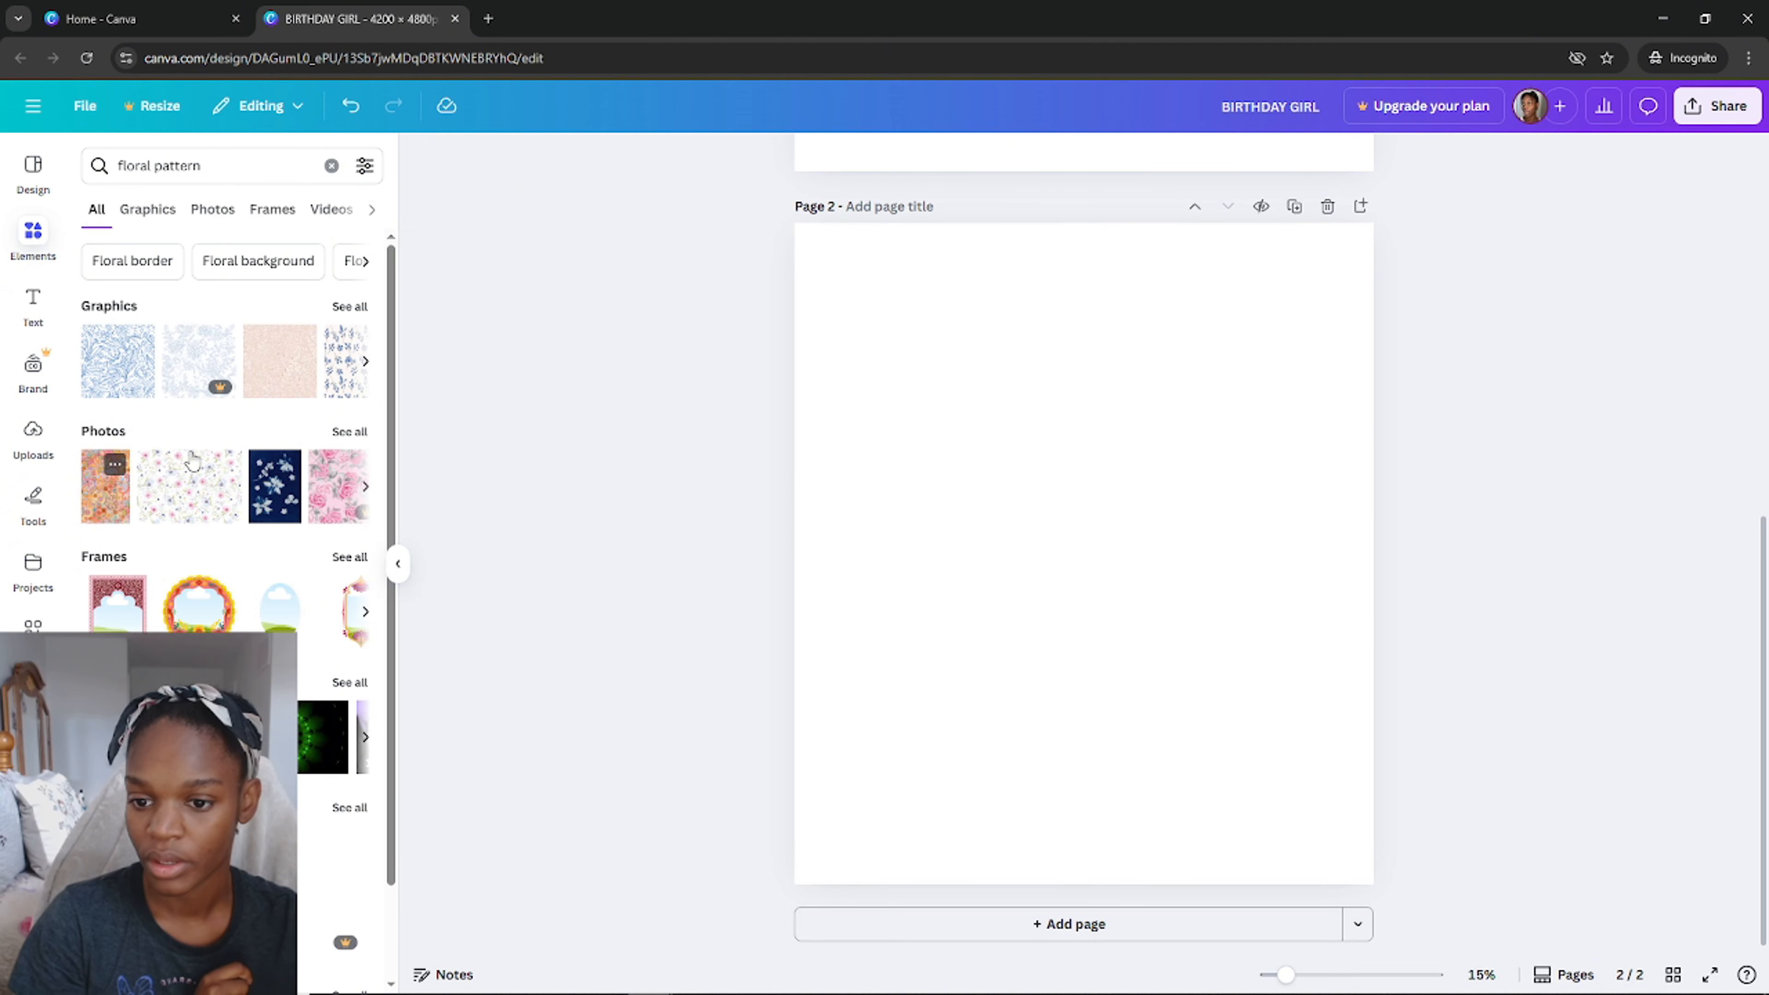
{"action": "left_click", "coordinate": [343, 310]}
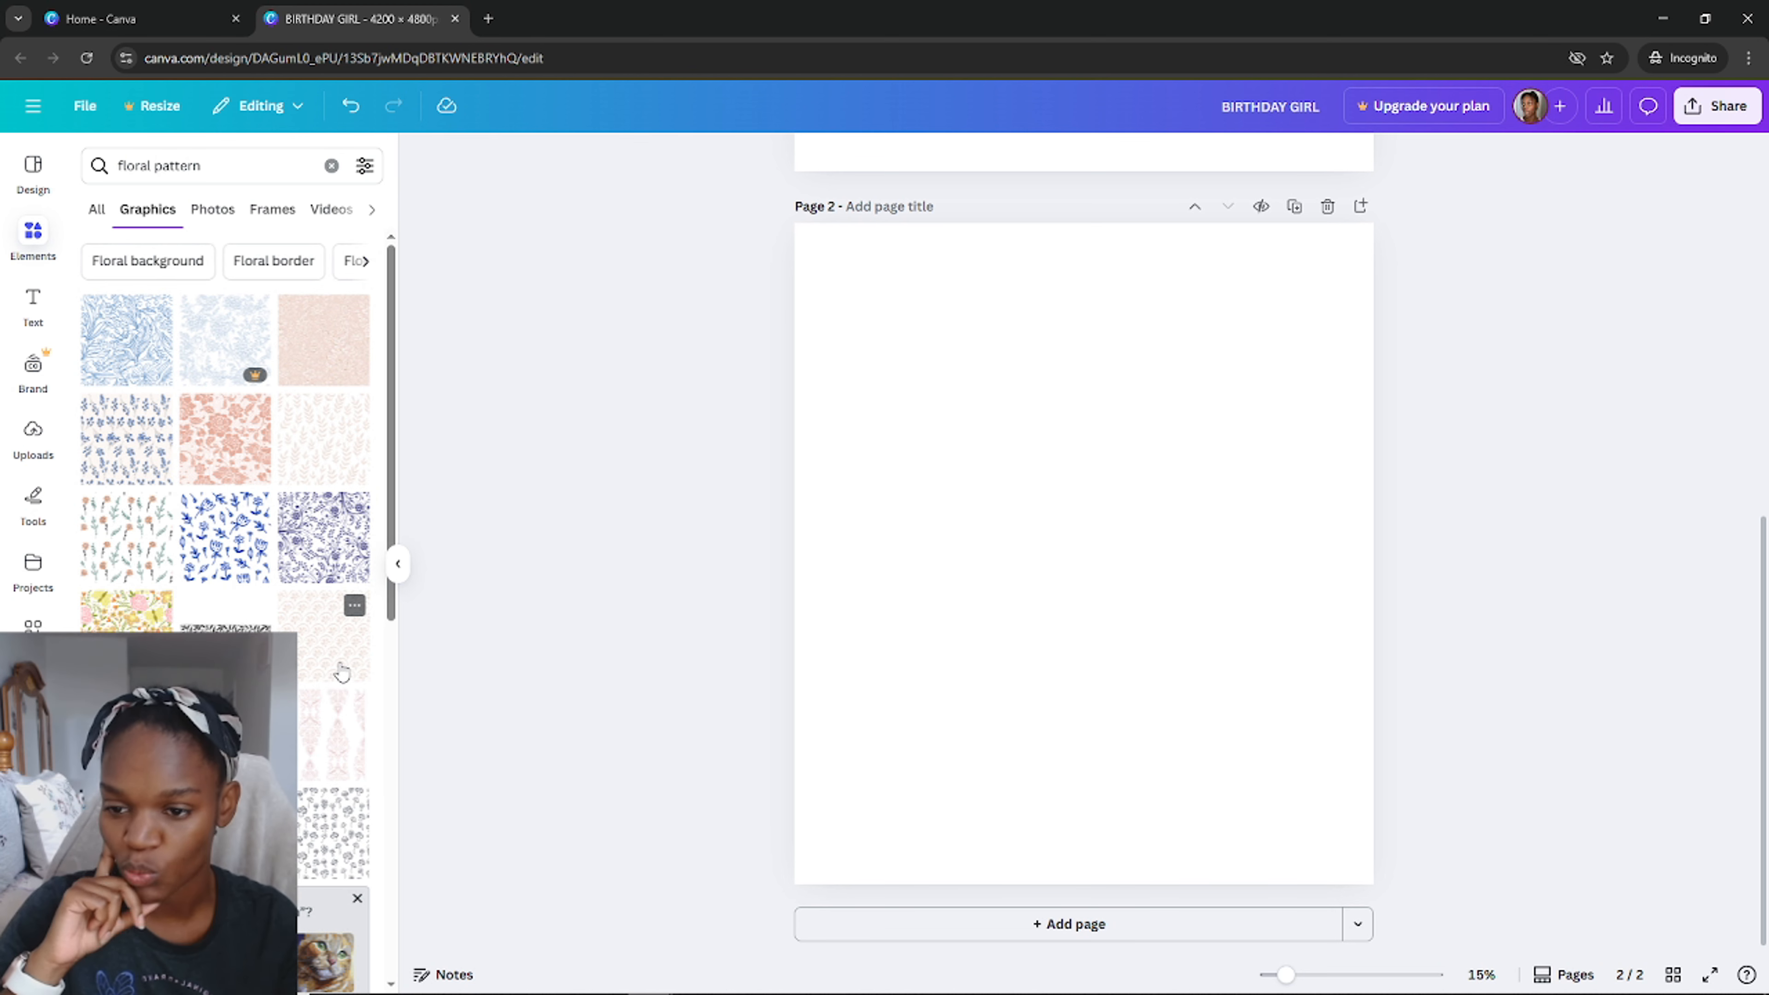
Step: Look through the floral pattern graphics and add the green and pink plaid tulip pattern to page 2
{"action": "scroll", "coordinate": [273, 519], "scroll_direction": "down", "scroll_amount": 5}
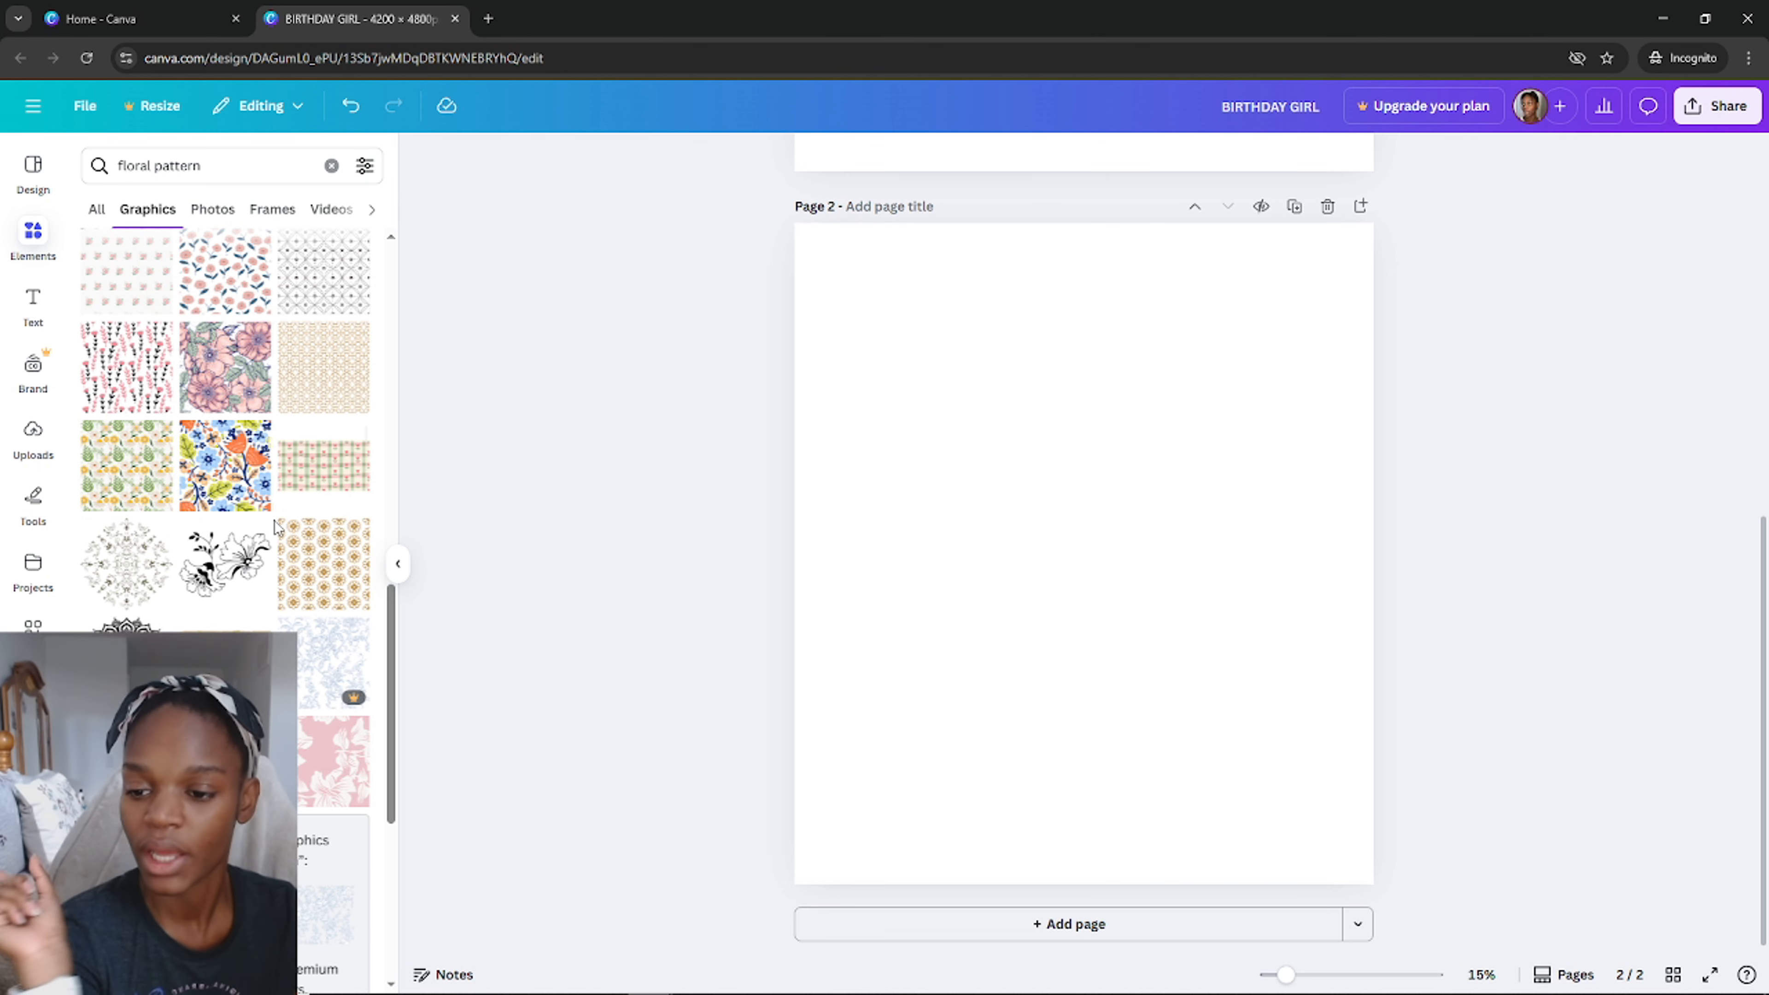
{"action": "scroll", "coordinate": [274, 520], "scroll_direction": "down", "scroll_amount": 3}
{"action": "scroll", "coordinate": [273, 519], "scroll_direction": "down", "scroll_amount": 3}
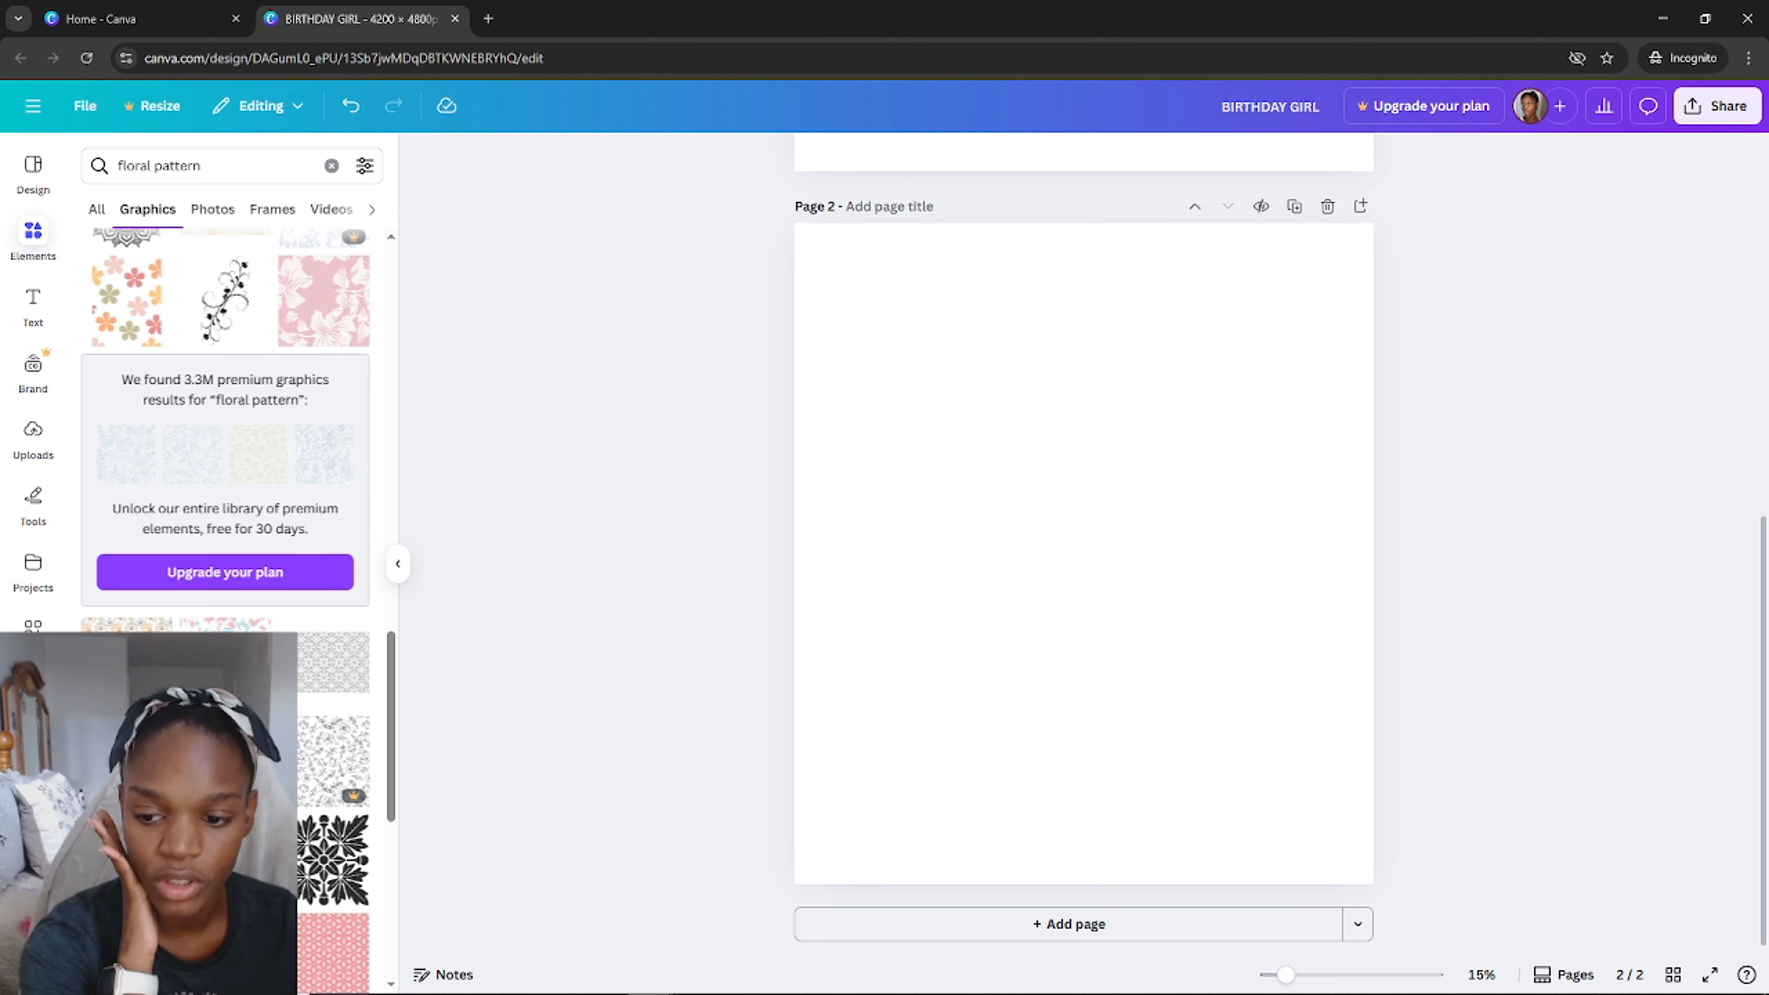
{"action": "scroll", "coordinate": [315, 683], "scroll_direction": "down", "scroll_amount": 1}
{"action": "scroll", "coordinate": [314, 683], "scroll_direction": "down", "scroll_amount": 2}
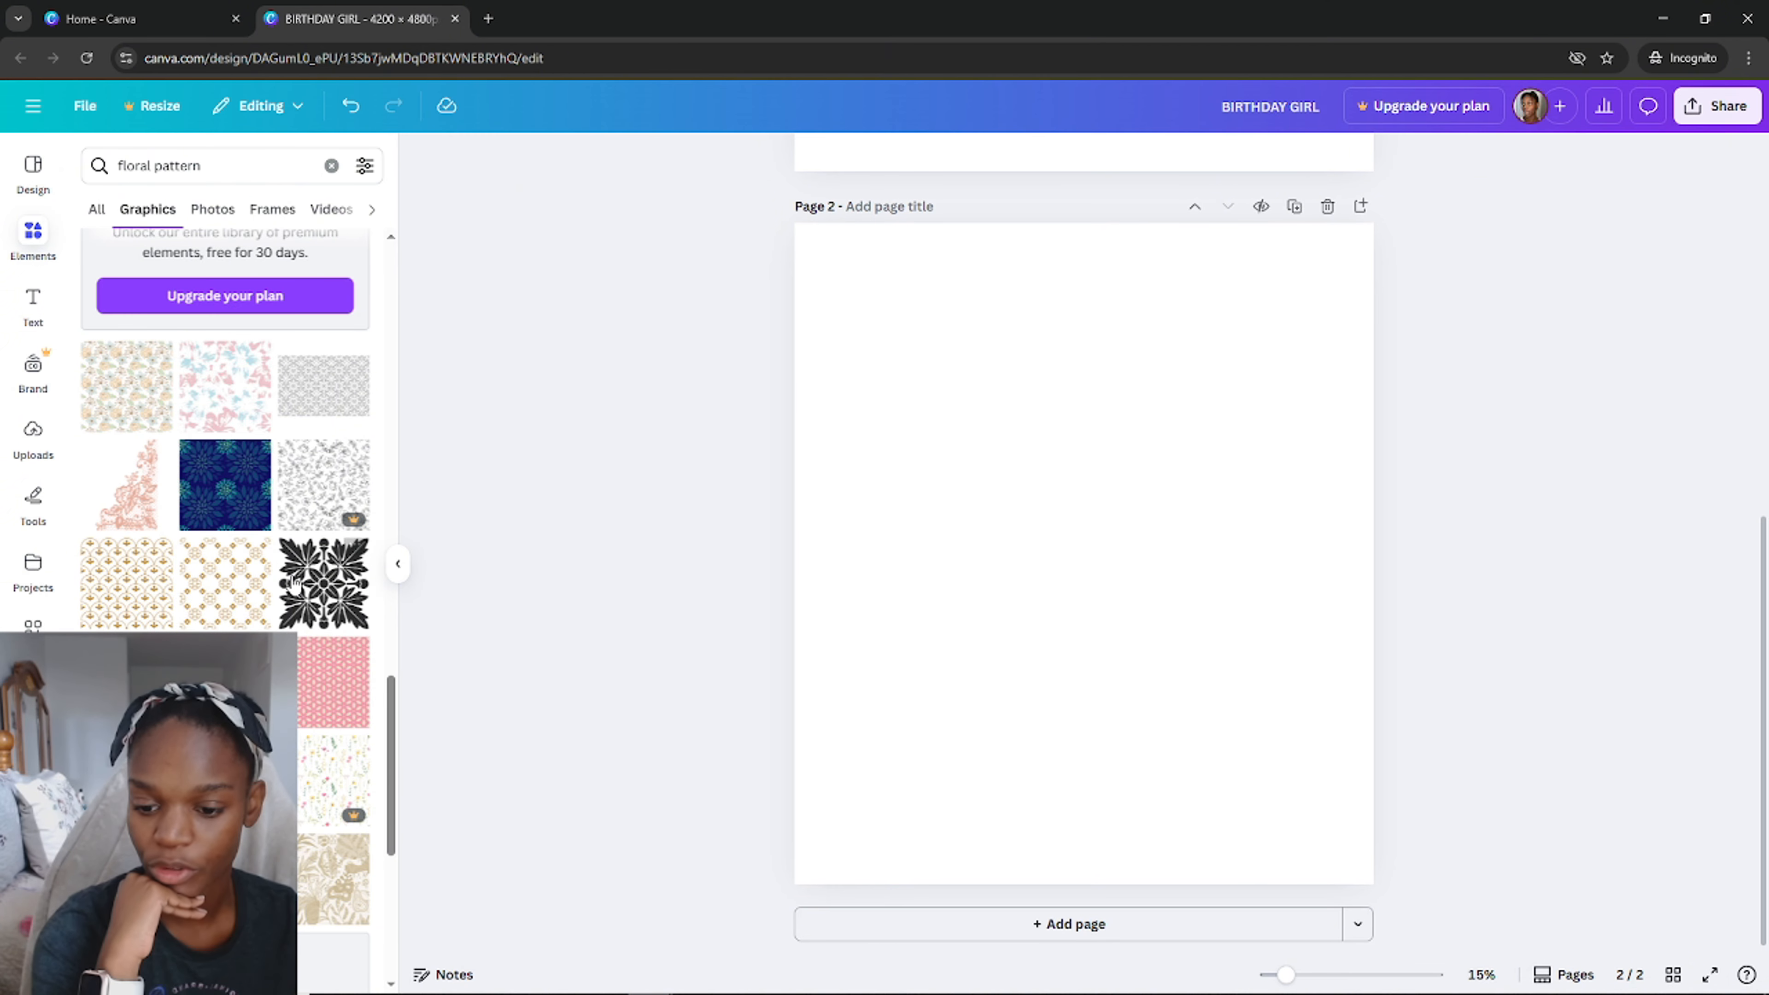
{"action": "scroll", "coordinate": [295, 601], "scroll_direction": "down", "scroll_amount": 4}
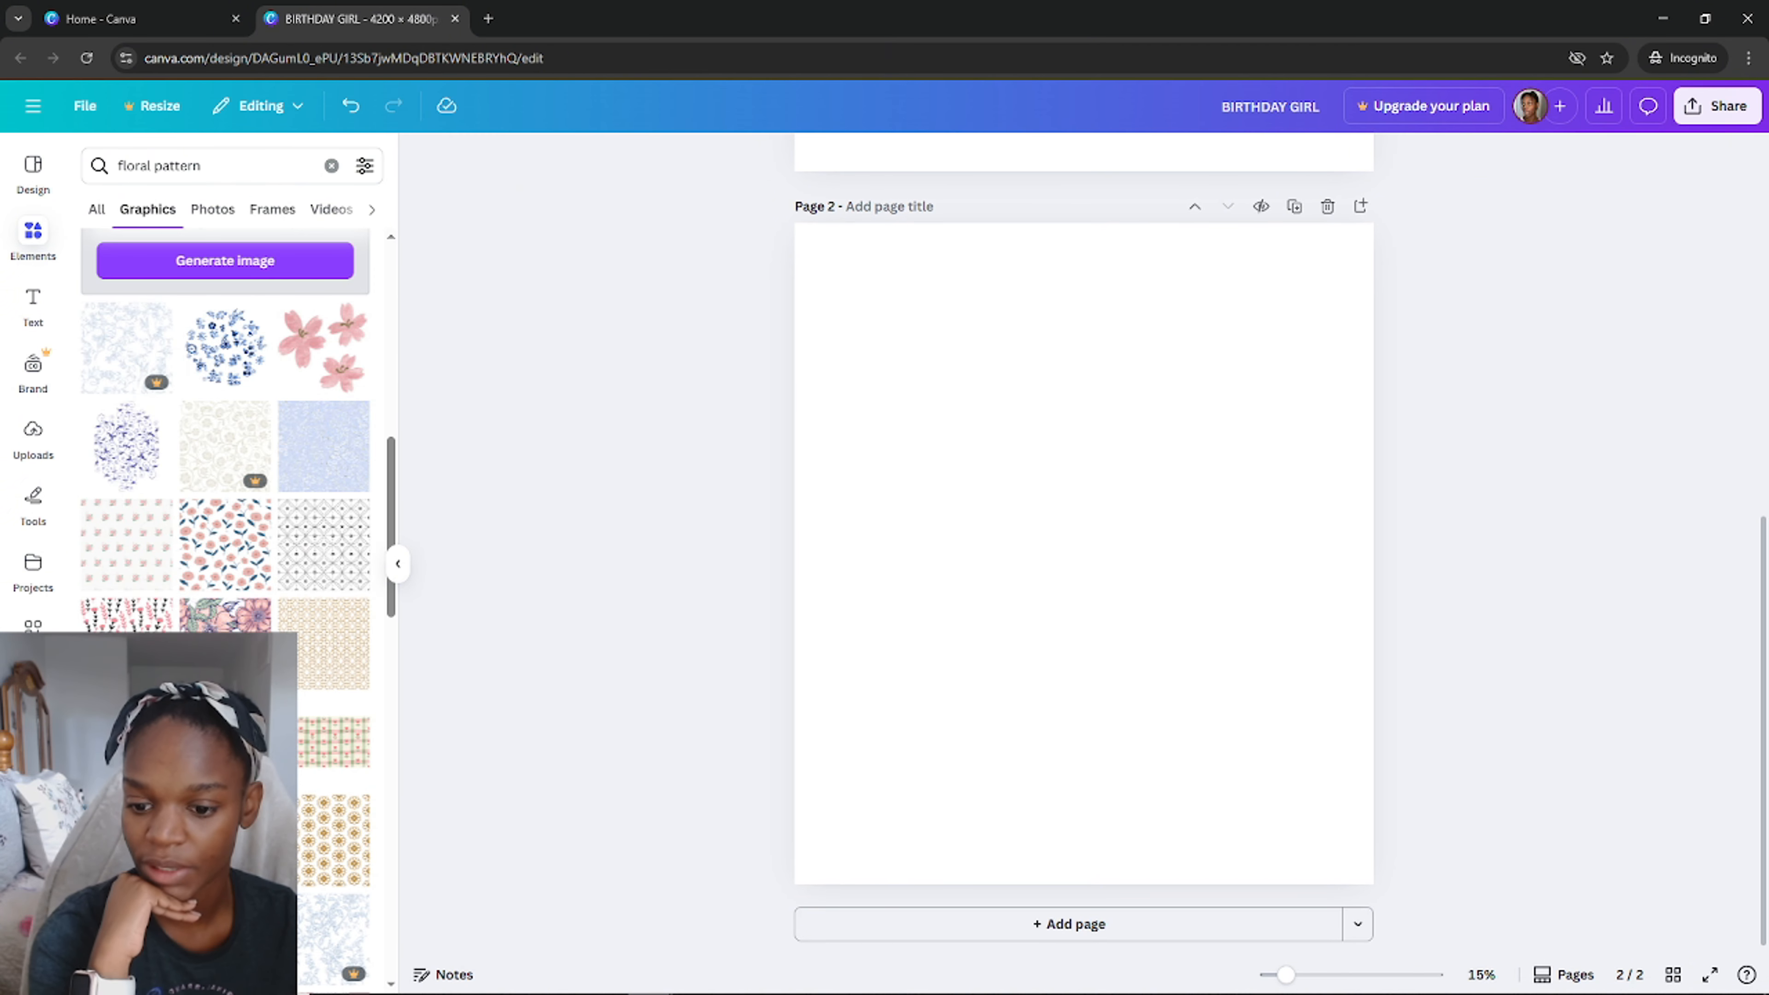
{"action": "left_click", "coordinate": [334, 742]}
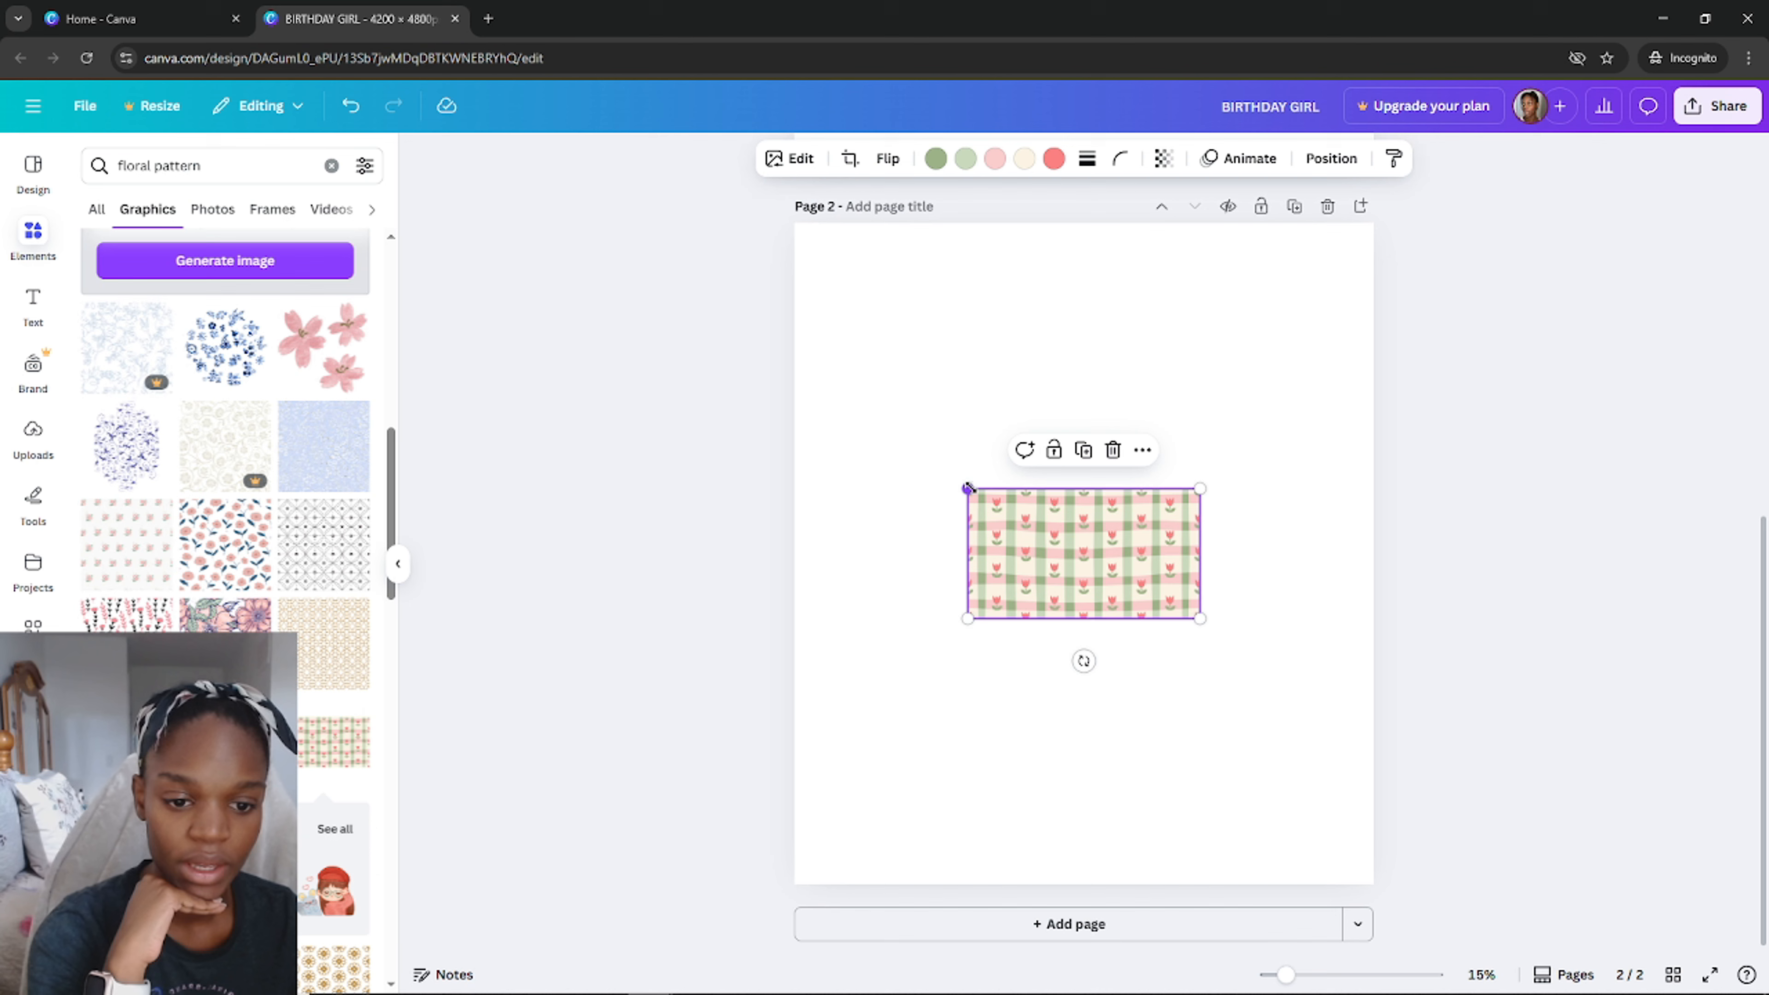
Step: Move the plaid tulip pattern toward the top of page 2 and enlarge it to span most of the page width
{"action": "left_click_drag", "start_coordinate": [1120, 555], "coordinate": [1012, 357]}
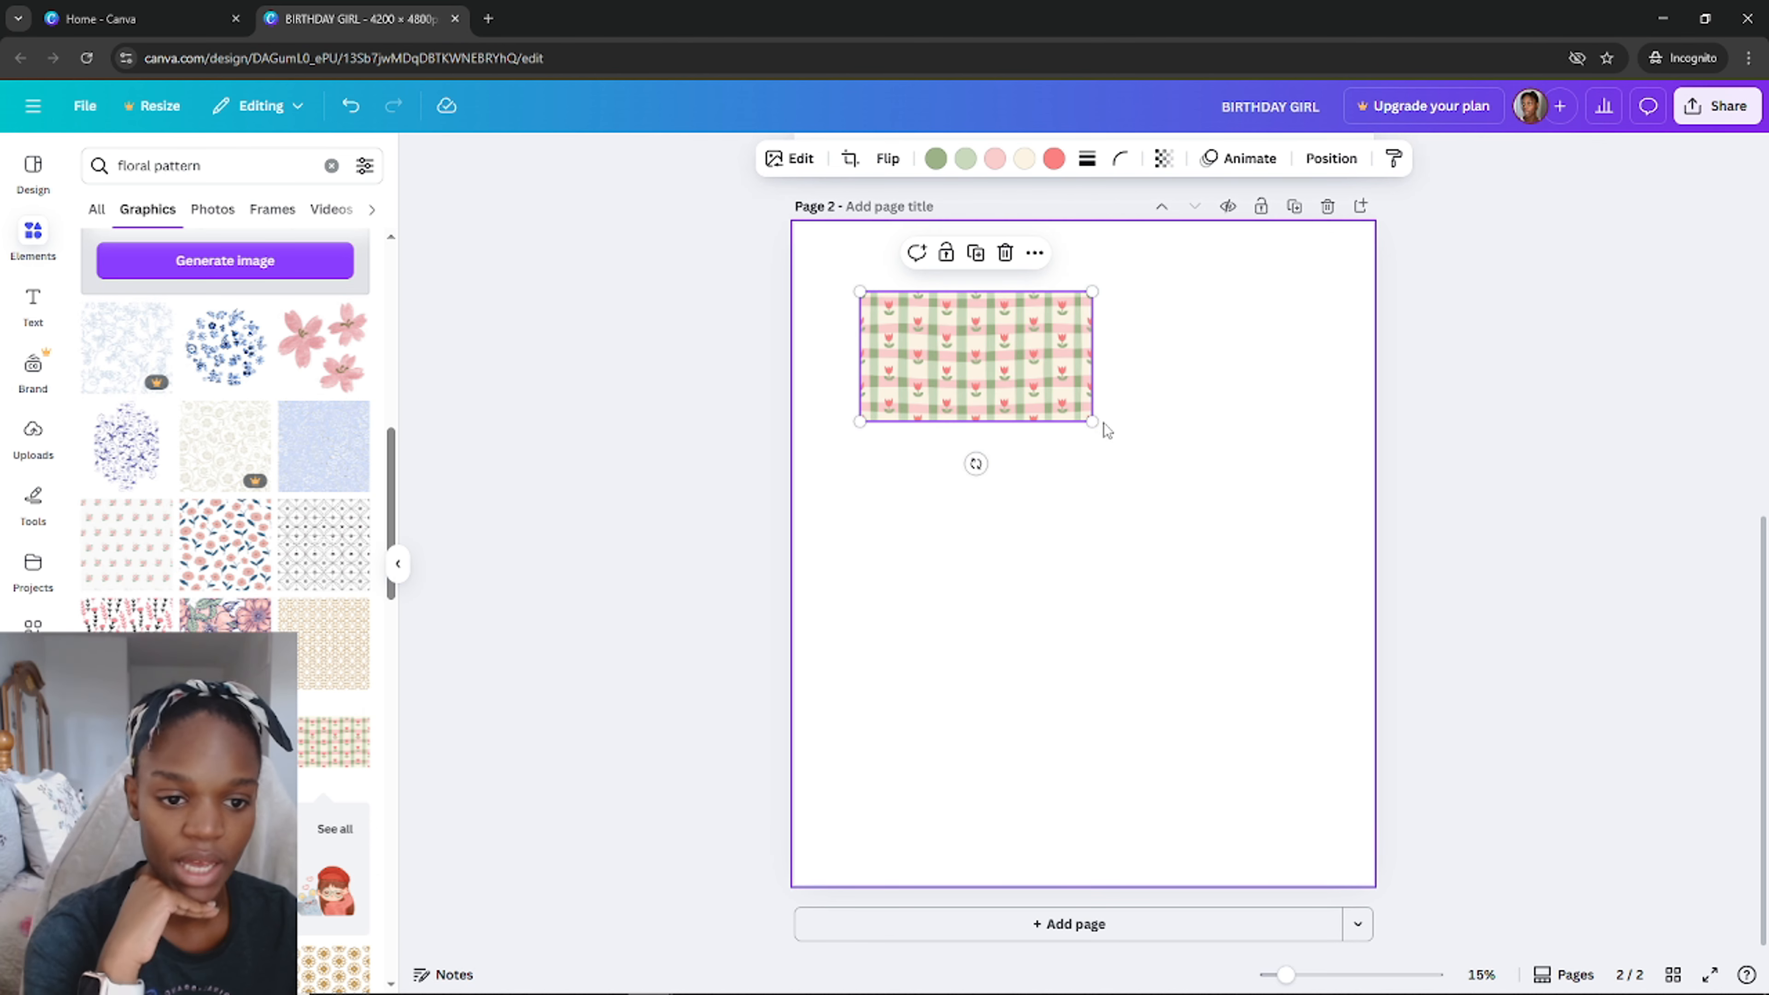
{"action": "left_click", "coordinate": [1103, 423]}
{"action": "left_click", "coordinate": [1069, 417]}
{"action": "left_click_drag", "start_coordinate": [1091, 421], "coordinate": [1352, 567]}
{"action": "left_click_drag", "start_coordinate": [1119, 471], "coordinate": [1100, 445]}
{"action": "left_click", "coordinate": [1415, 534]}
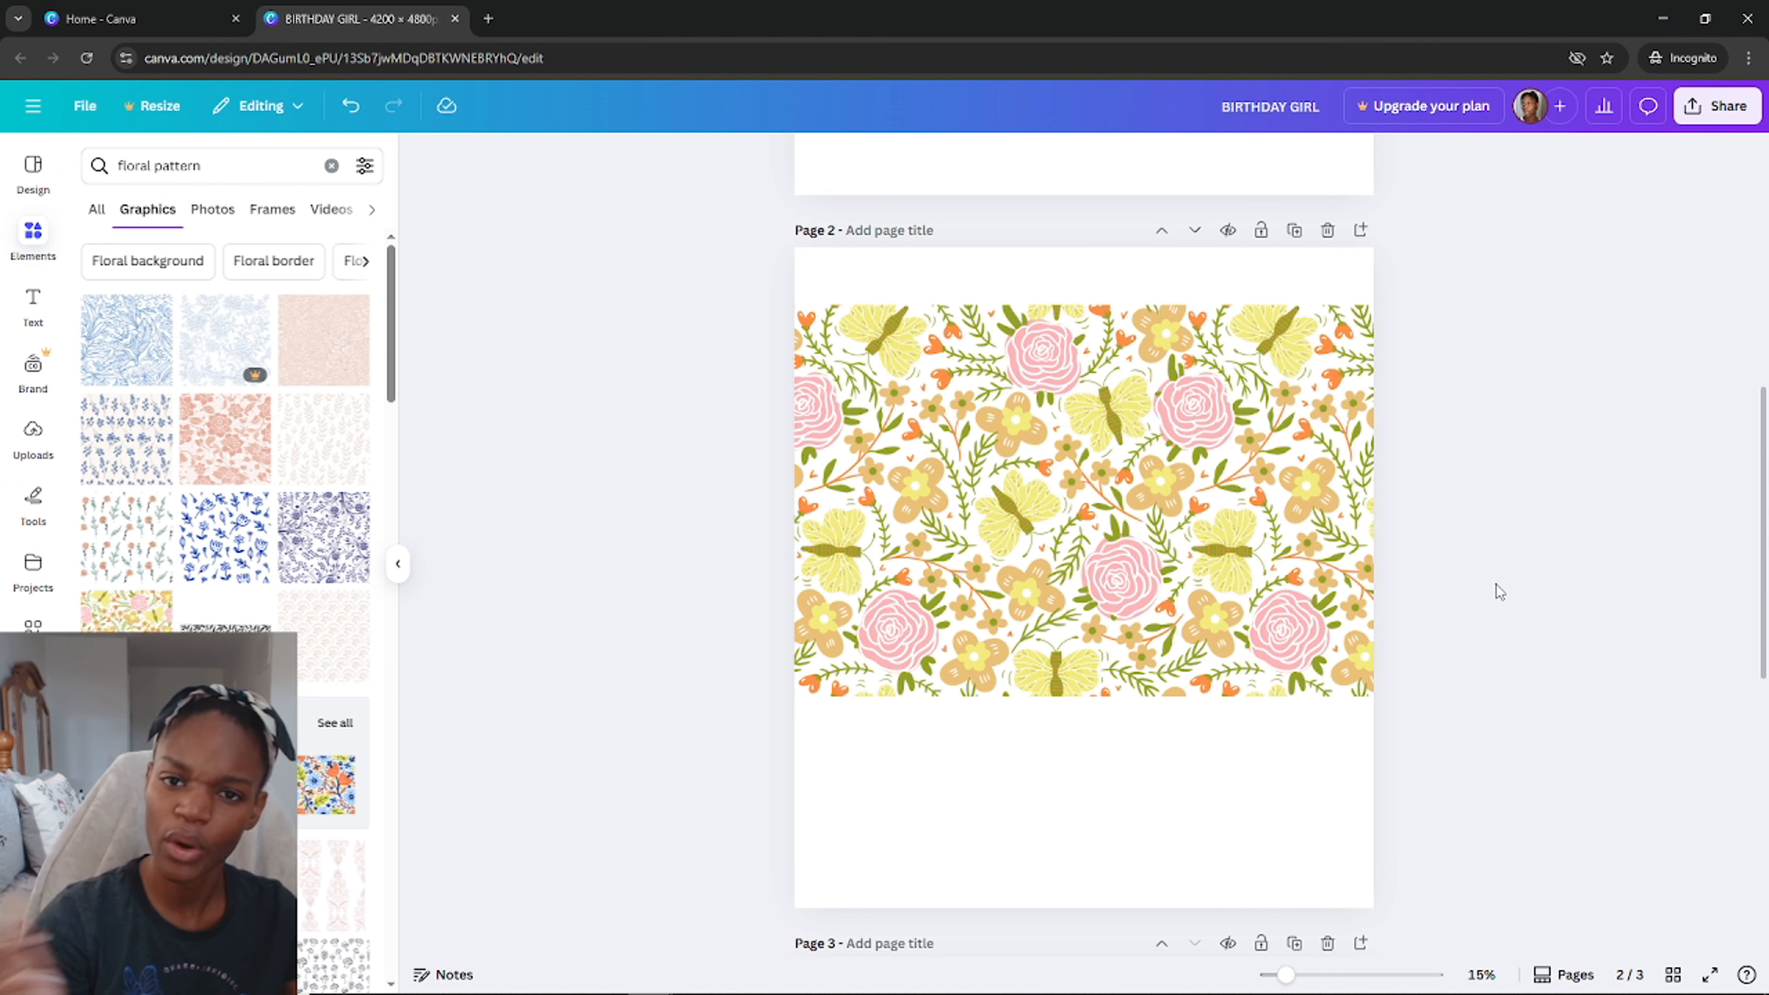
Step: Review the three design pages and open the download options for the BIRTHDAY GIRL design
{"action": "scroll", "coordinate": [1497, 583], "scroll_direction": "up", "scroll_amount": 5}
{"action": "scroll", "coordinate": [1506, 594], "scroll_direction": "up", "scroll_amount": 2}
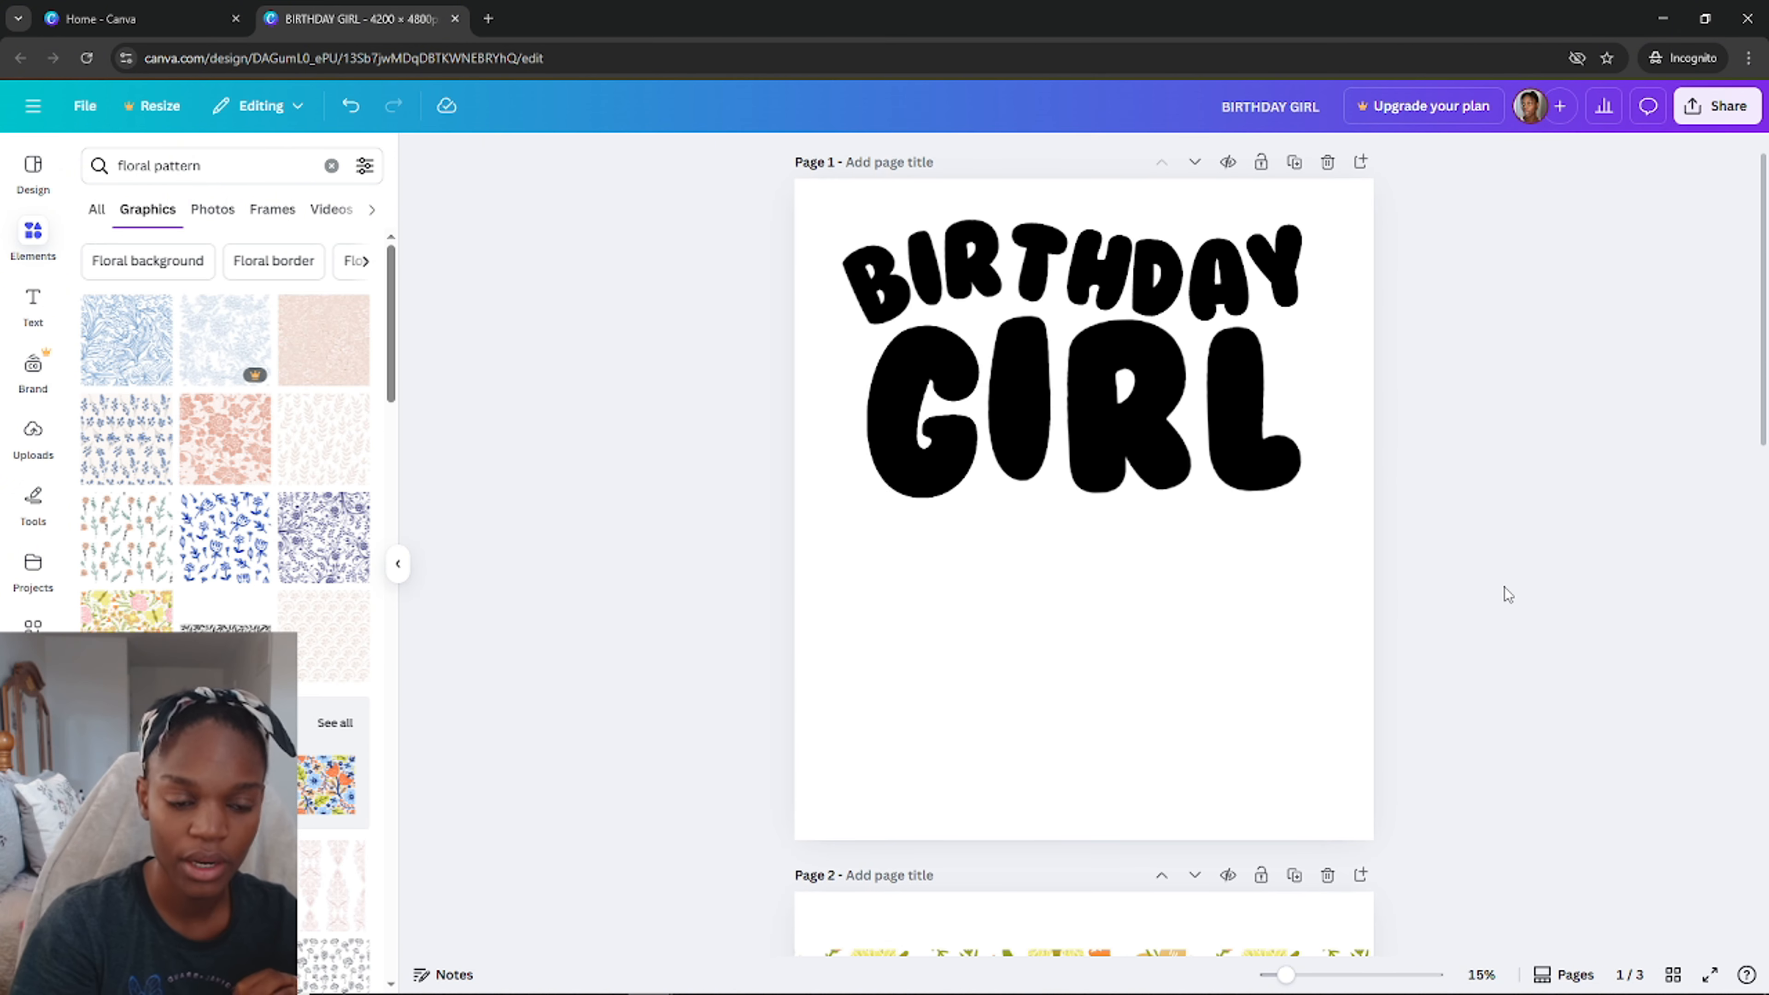
{"action": "scroll", "coordinate": [1506, 594], "scroll_direction": "down", "scroll_amount": 10}
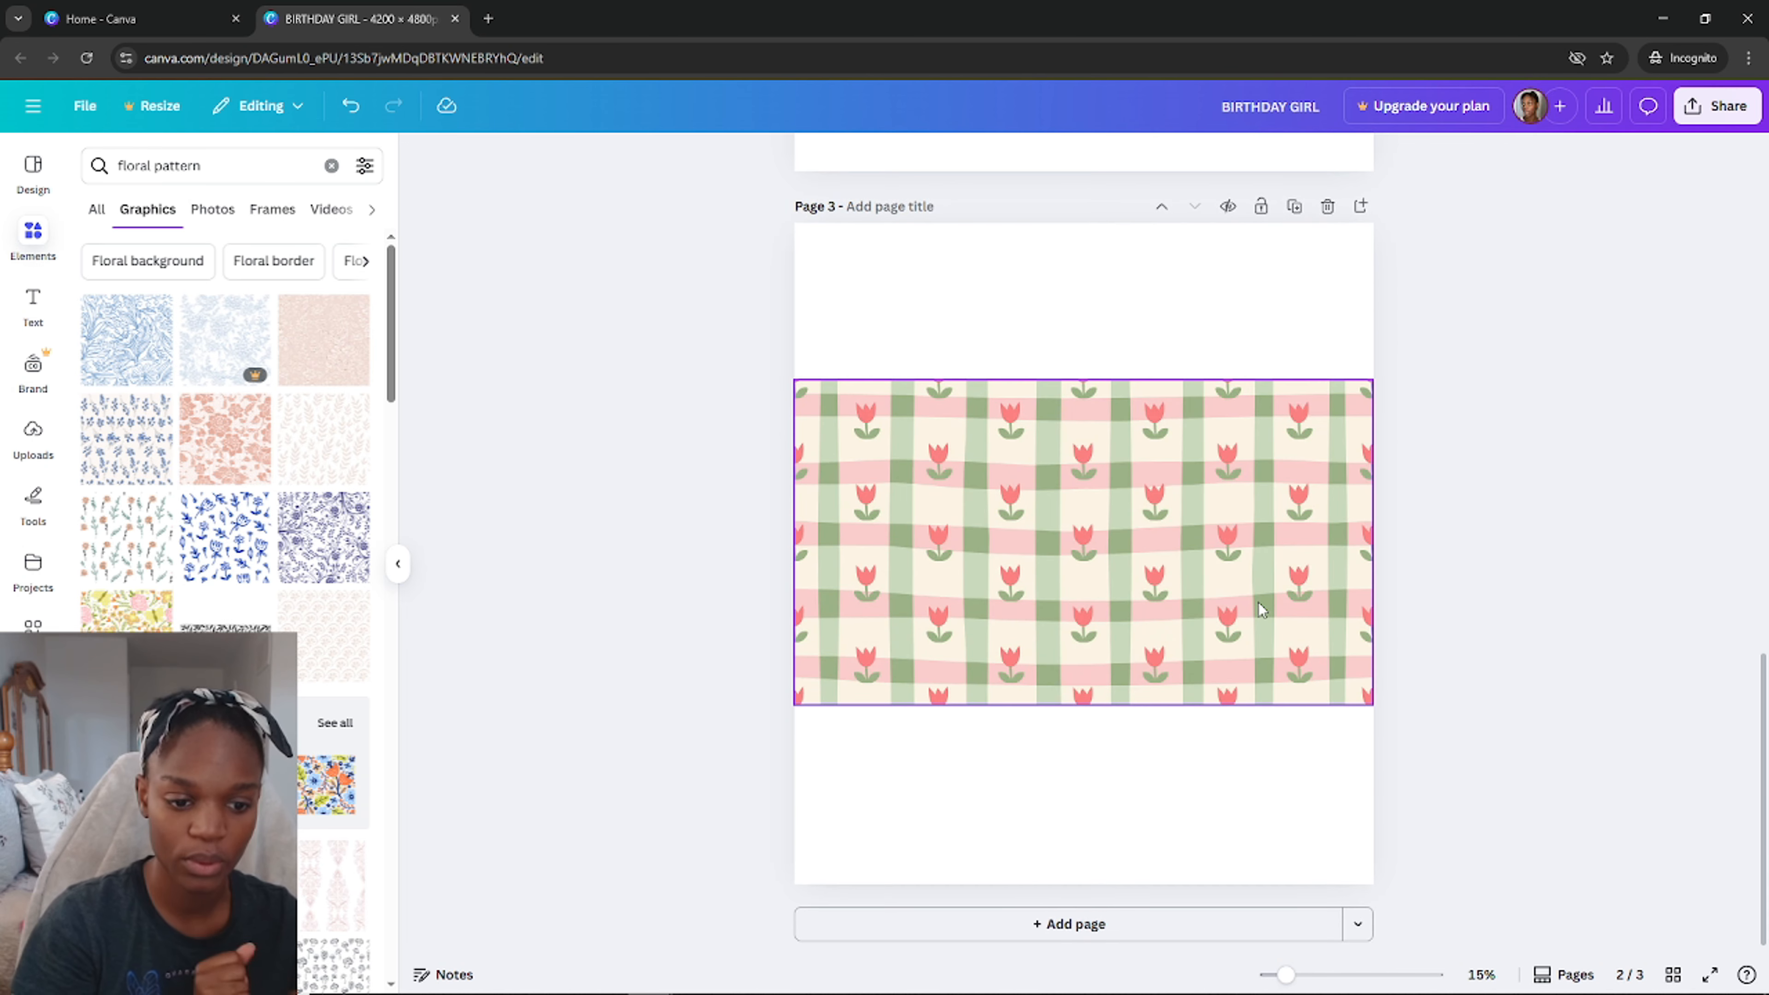
{"action": "scroll", "coordinate": [1257, 601], "scroll_direction": "up", "scroll_amount": 2}
{"action": "left_click", "coordinate": [1720, 106]}
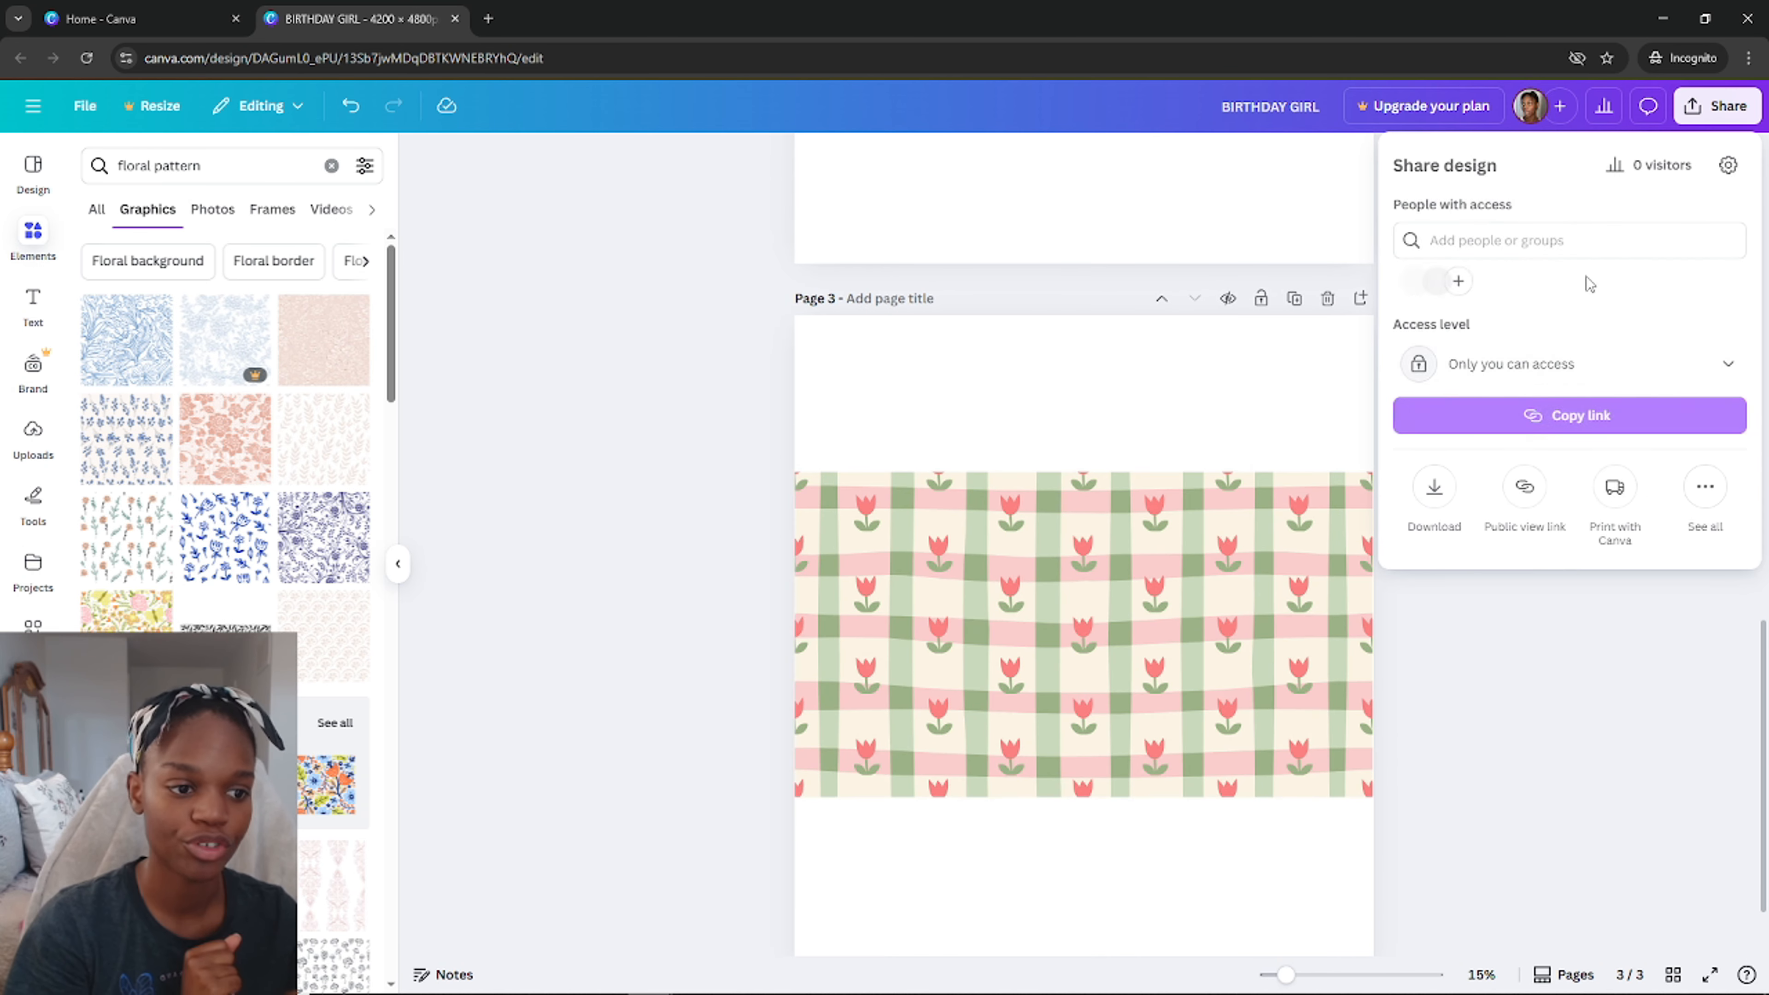
{"action": "left_click", "coordinate": [1440, 485]}
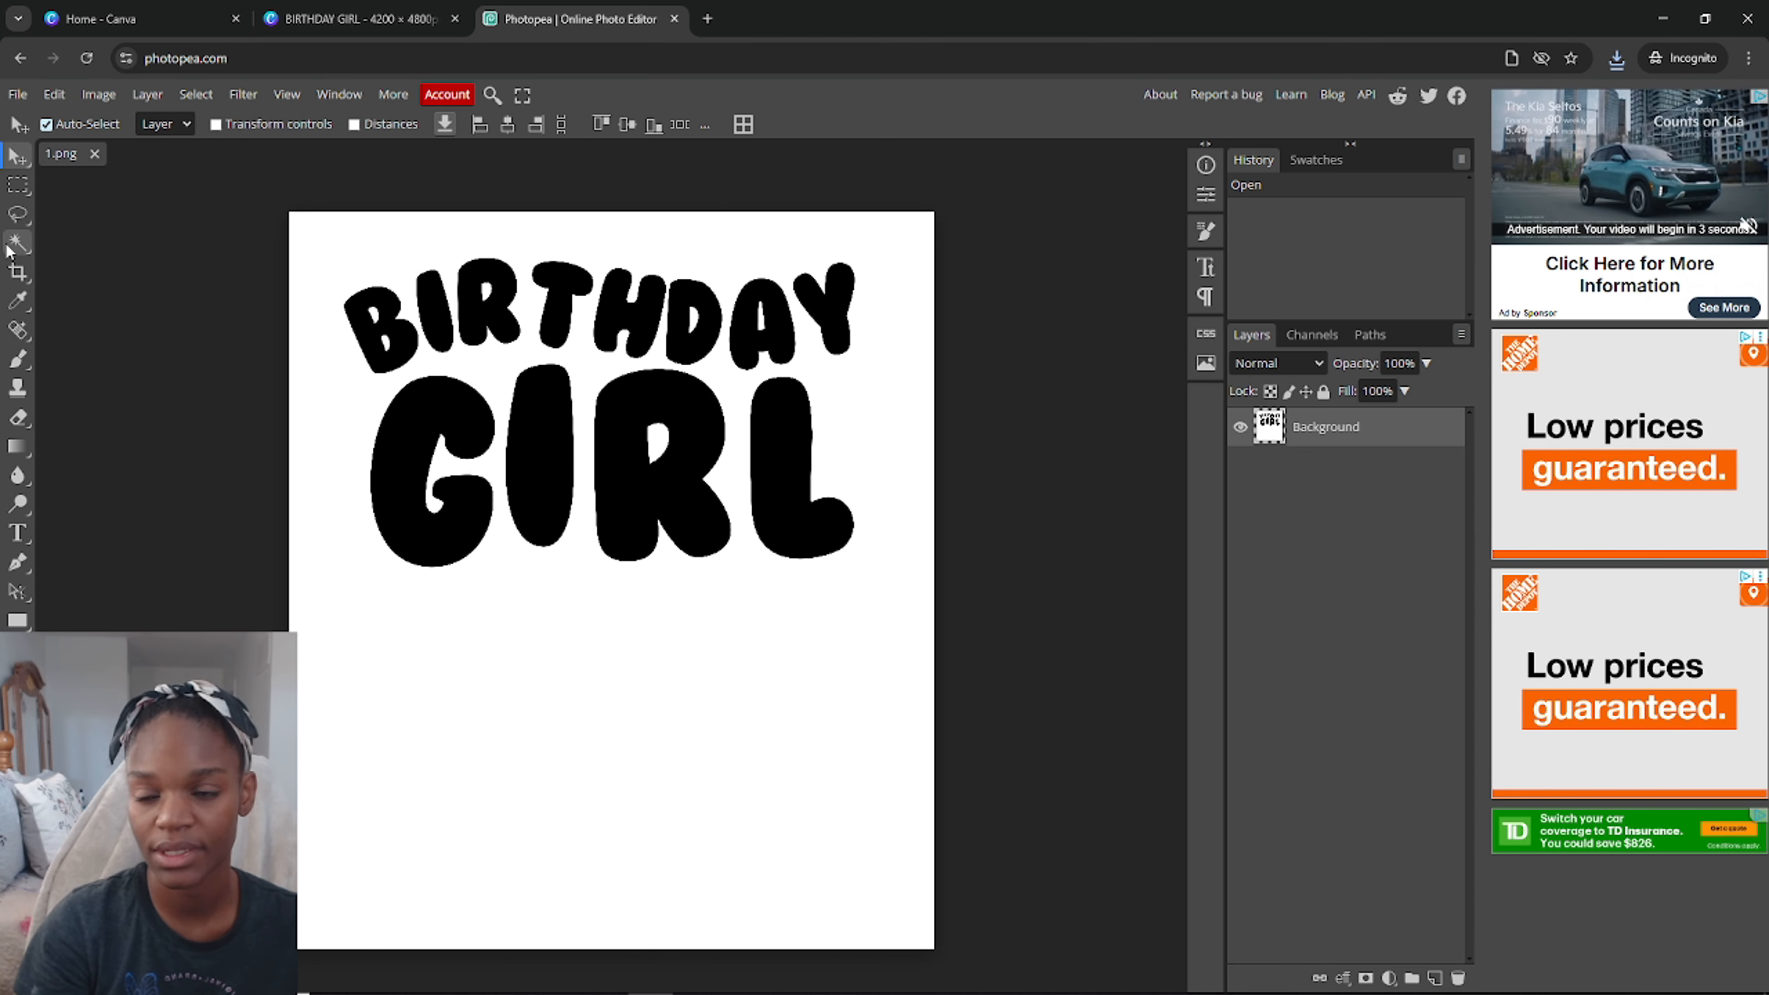
Step: In Photopea, select the white background around the BIRTHDAY GIRL text in 1.png with the Magic Wand and delete it
{"action": "left_click", "coordinate": [9, 248]}
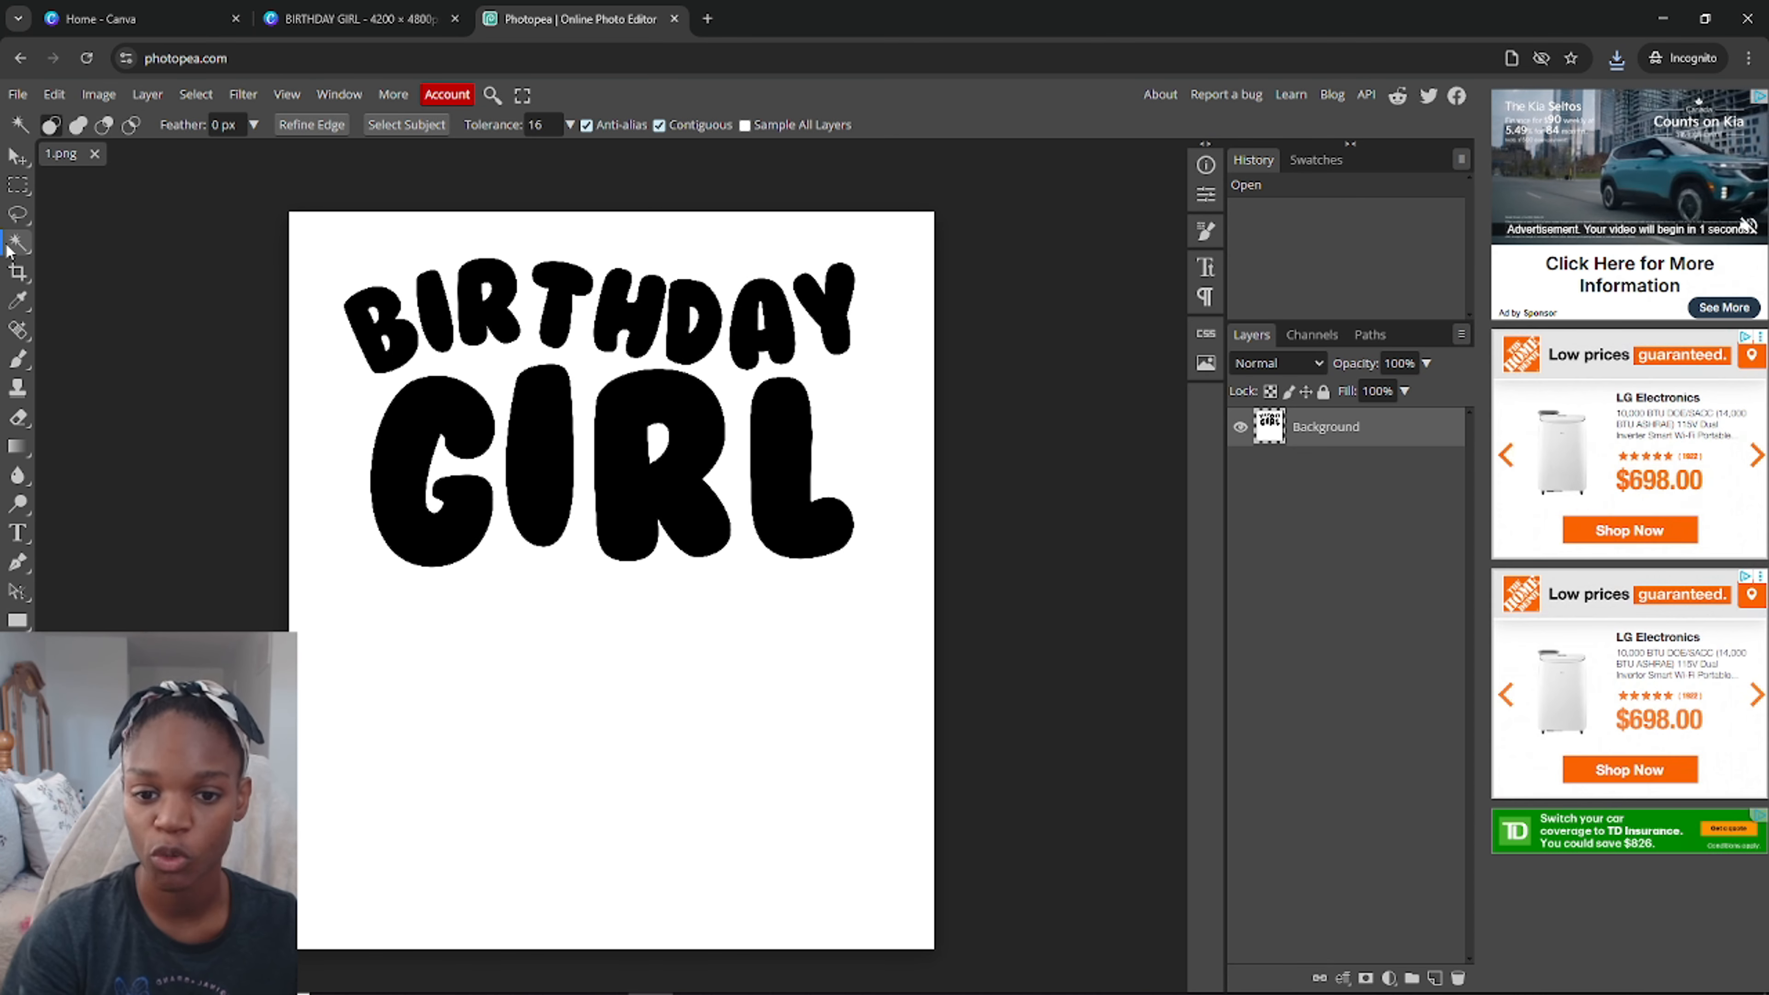
{"action": "left_click", "coordinate": [859, 616]}
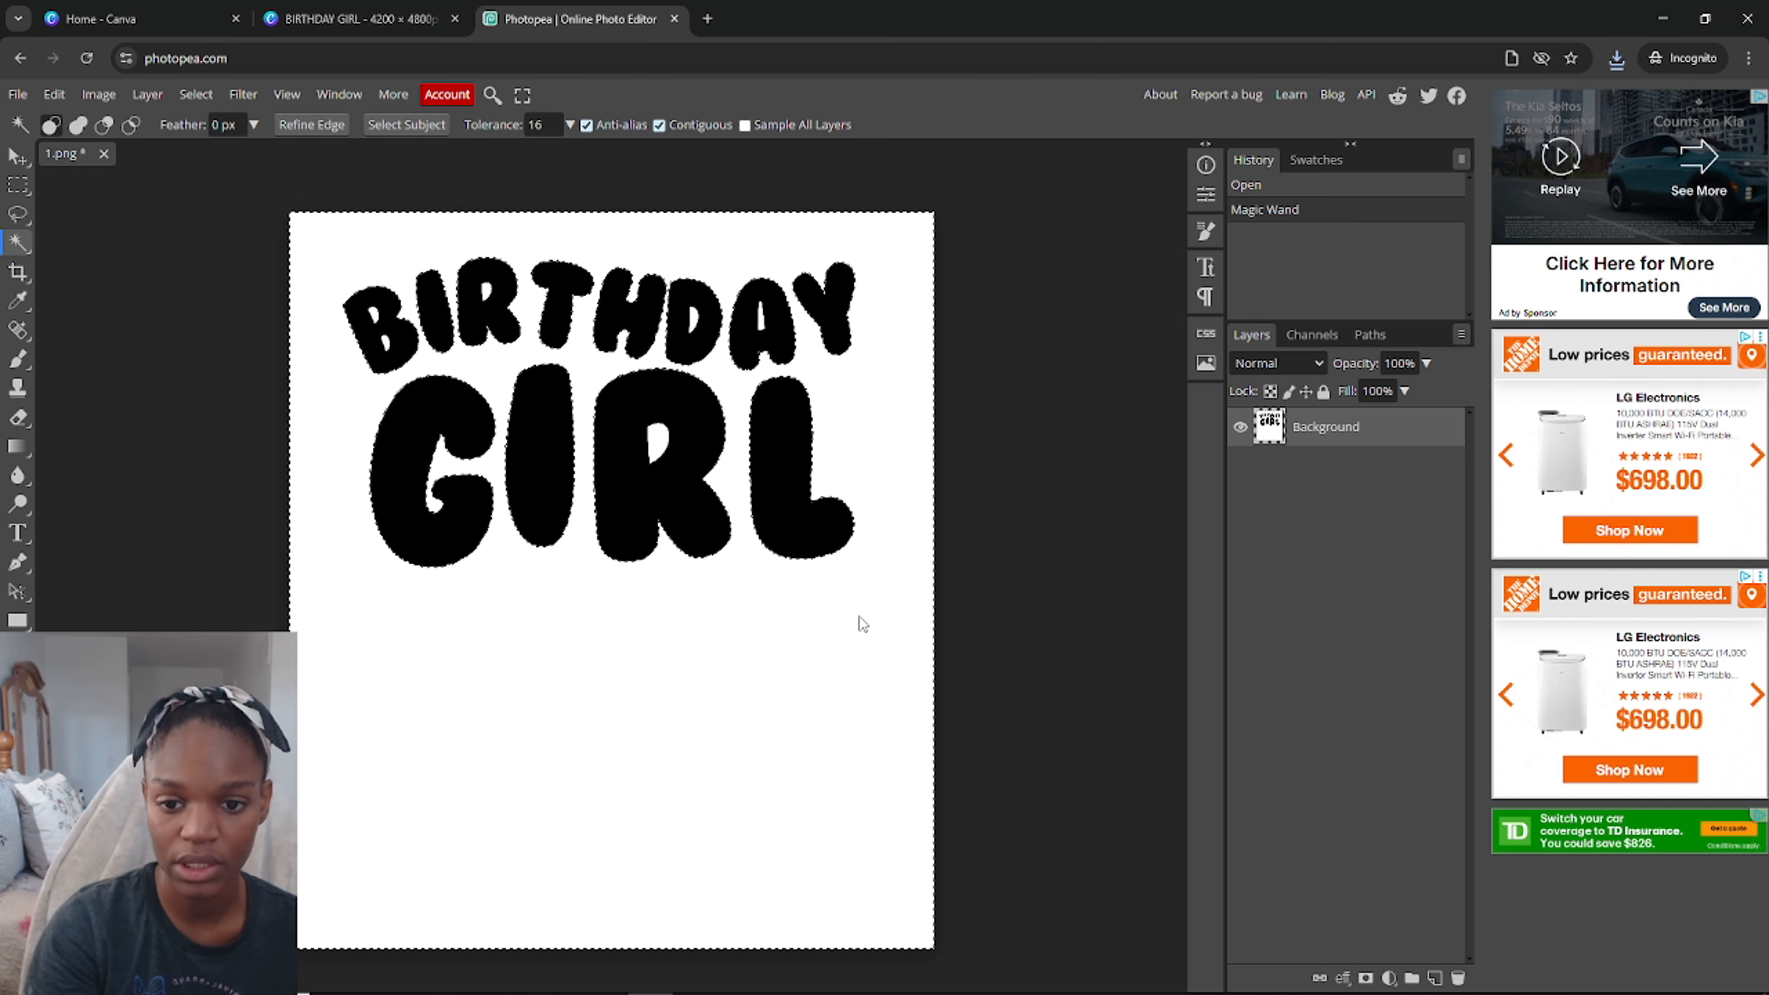
{"action": "key", "text": "Delete"}
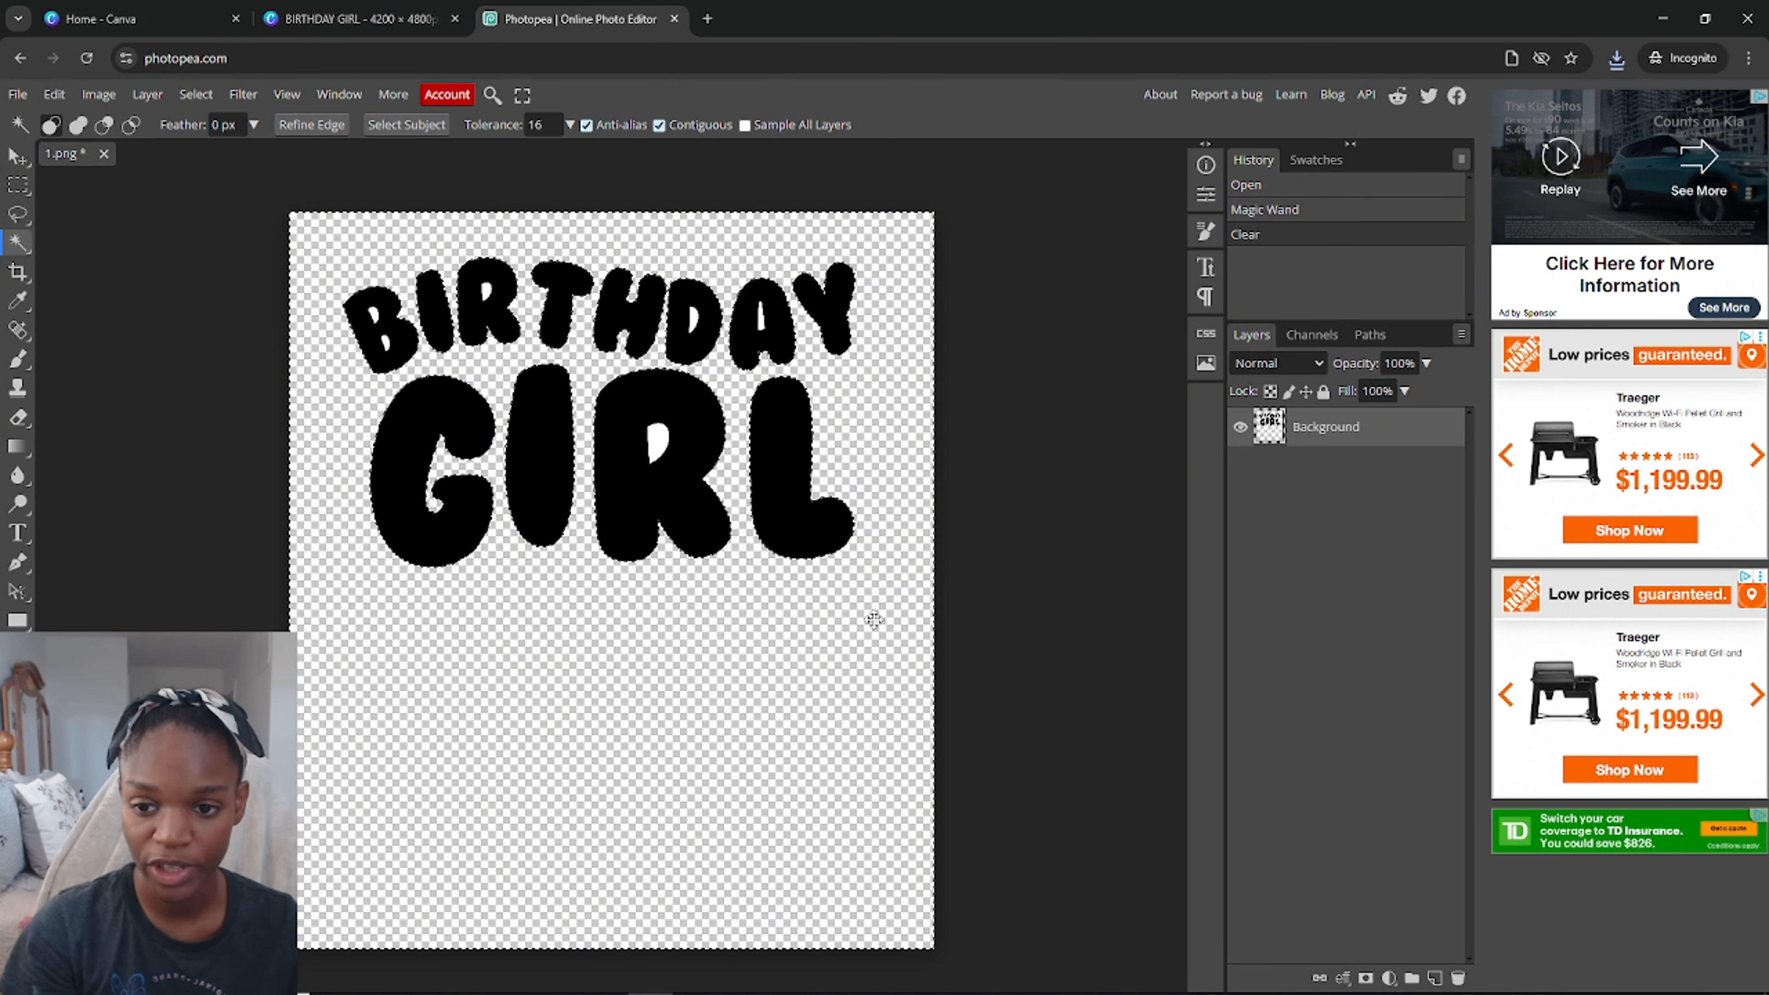
Step: Delete the white areas inside the letters D, A and R, and select the transparent area around the text
{"action": "left_click", "coordinate": [695, 326]}
{"action": "key", "text": "Delete"}
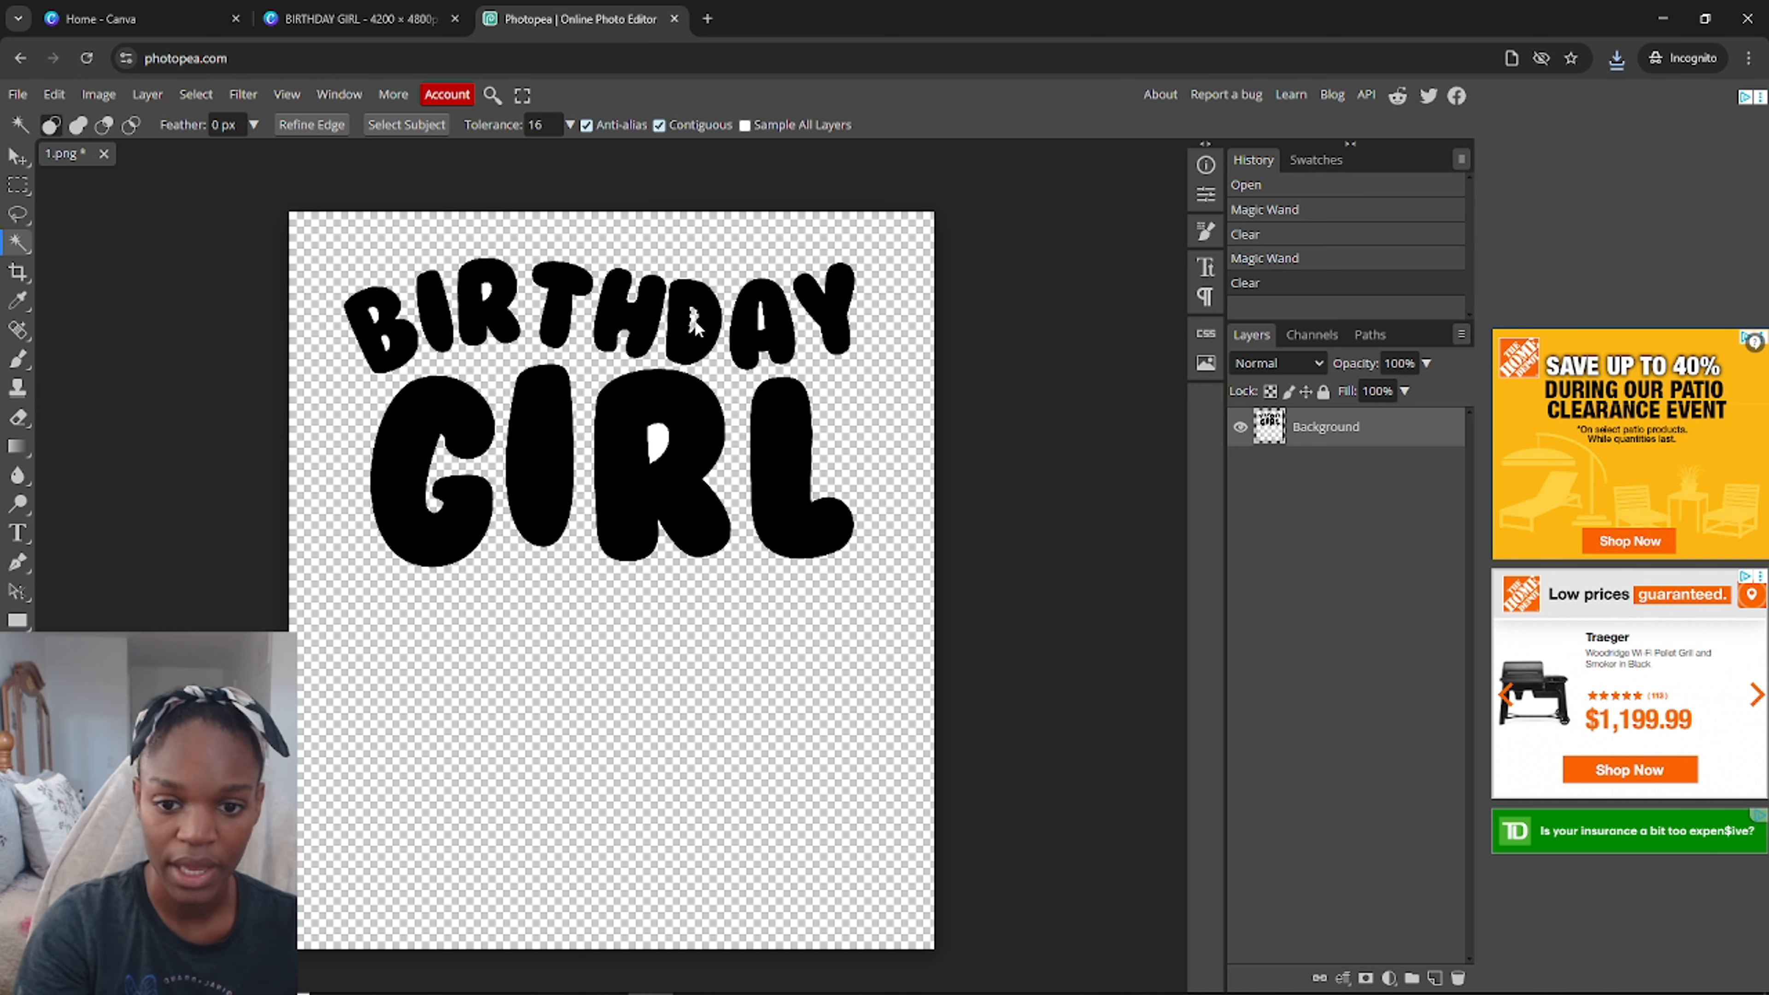
{"action": "left_click", "coordinate": [760, 319]}
{"action": "key", "text": "Delete"}
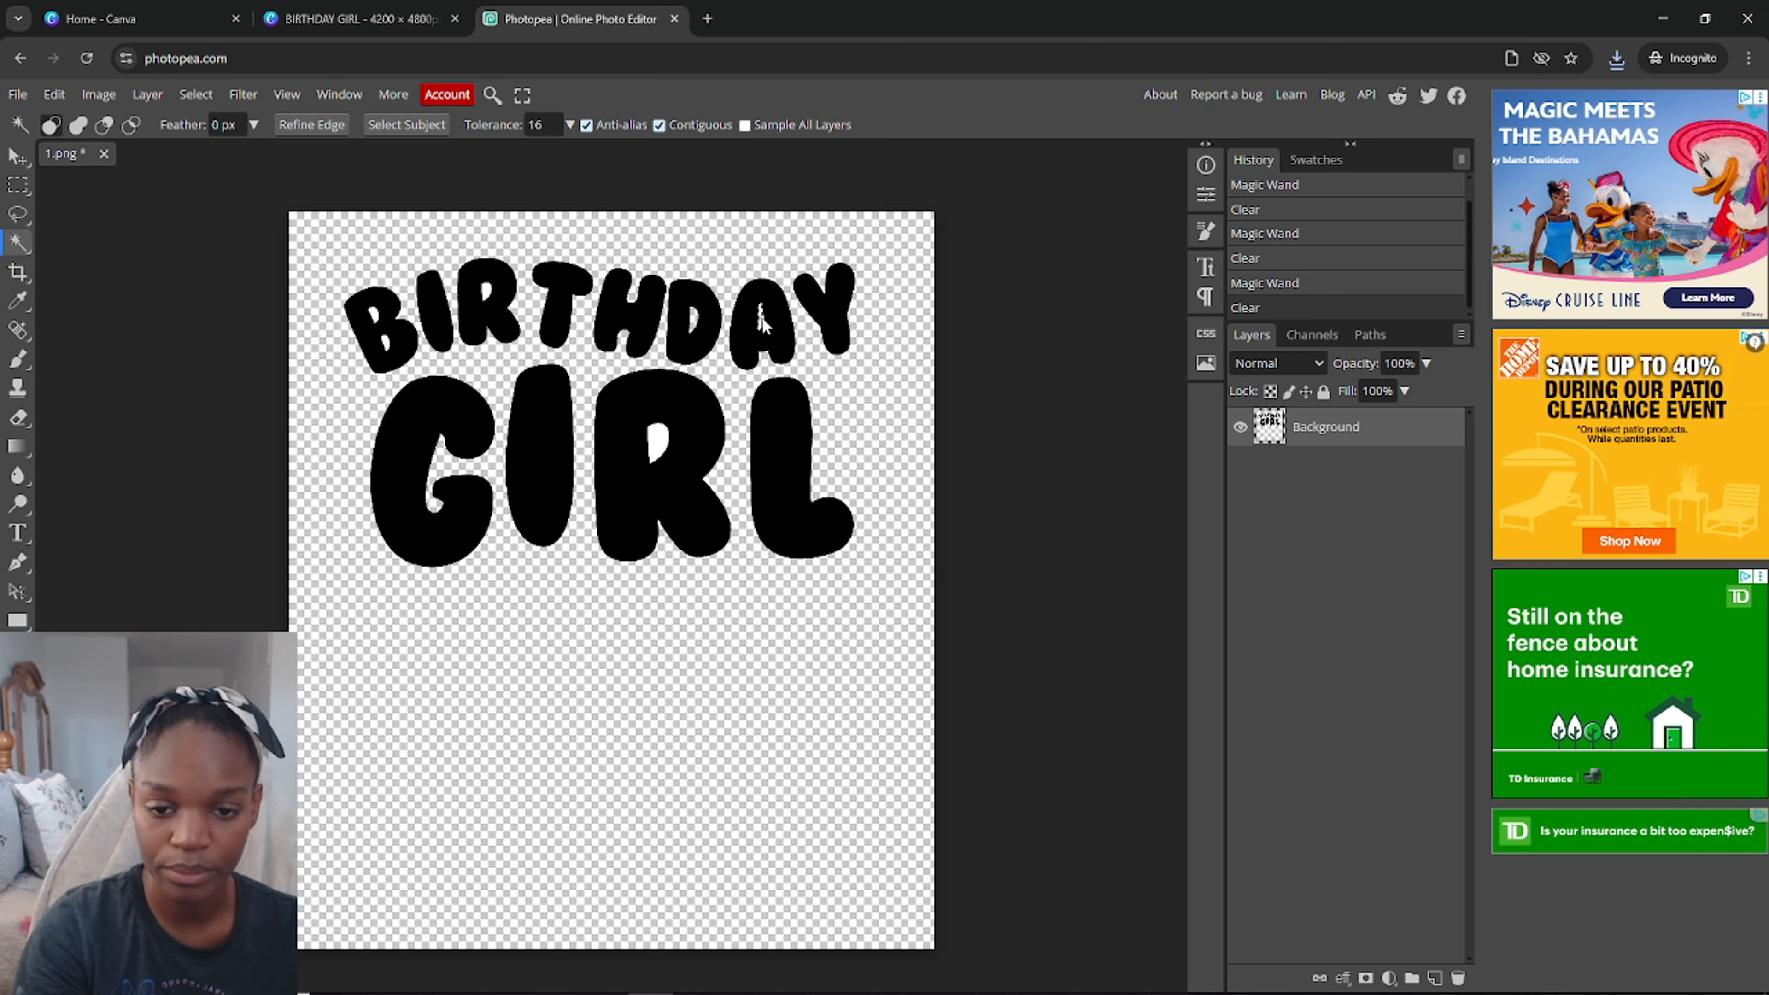
{"action": "left_click", "coordinate": [660, 438]}
{"action": "key", "text": "Delete"}
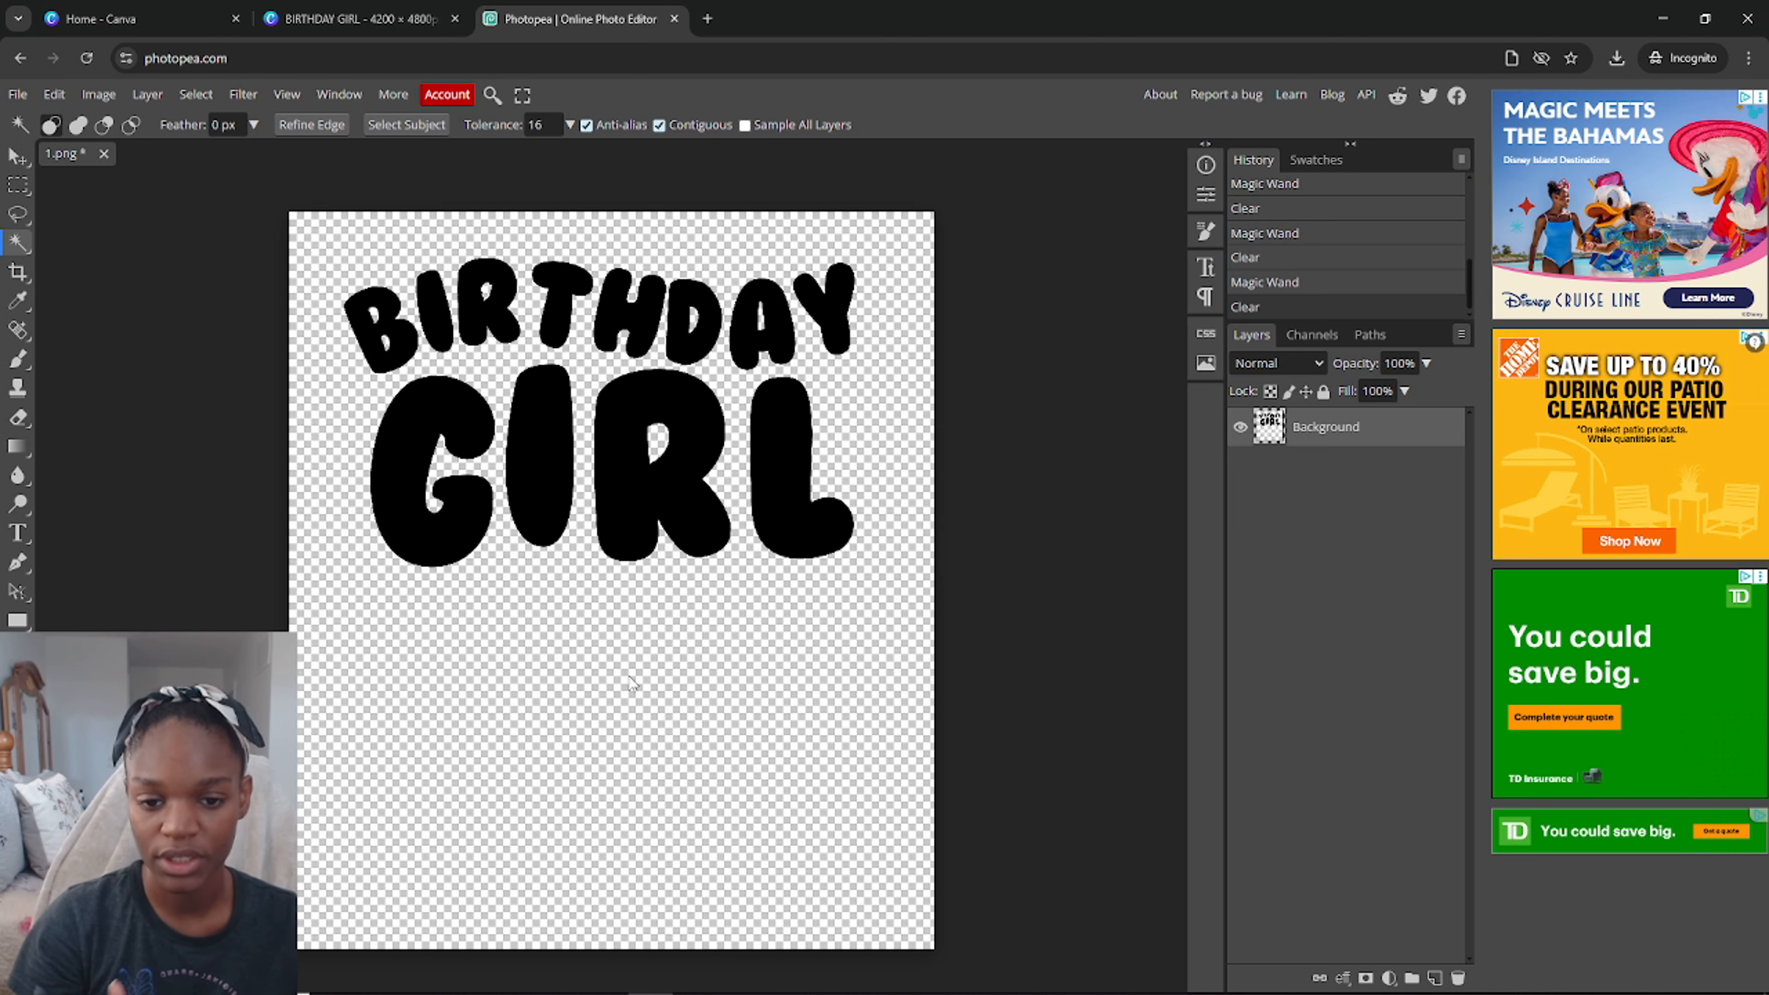
{"action": "left_click", "coordinate": [612, 293]}
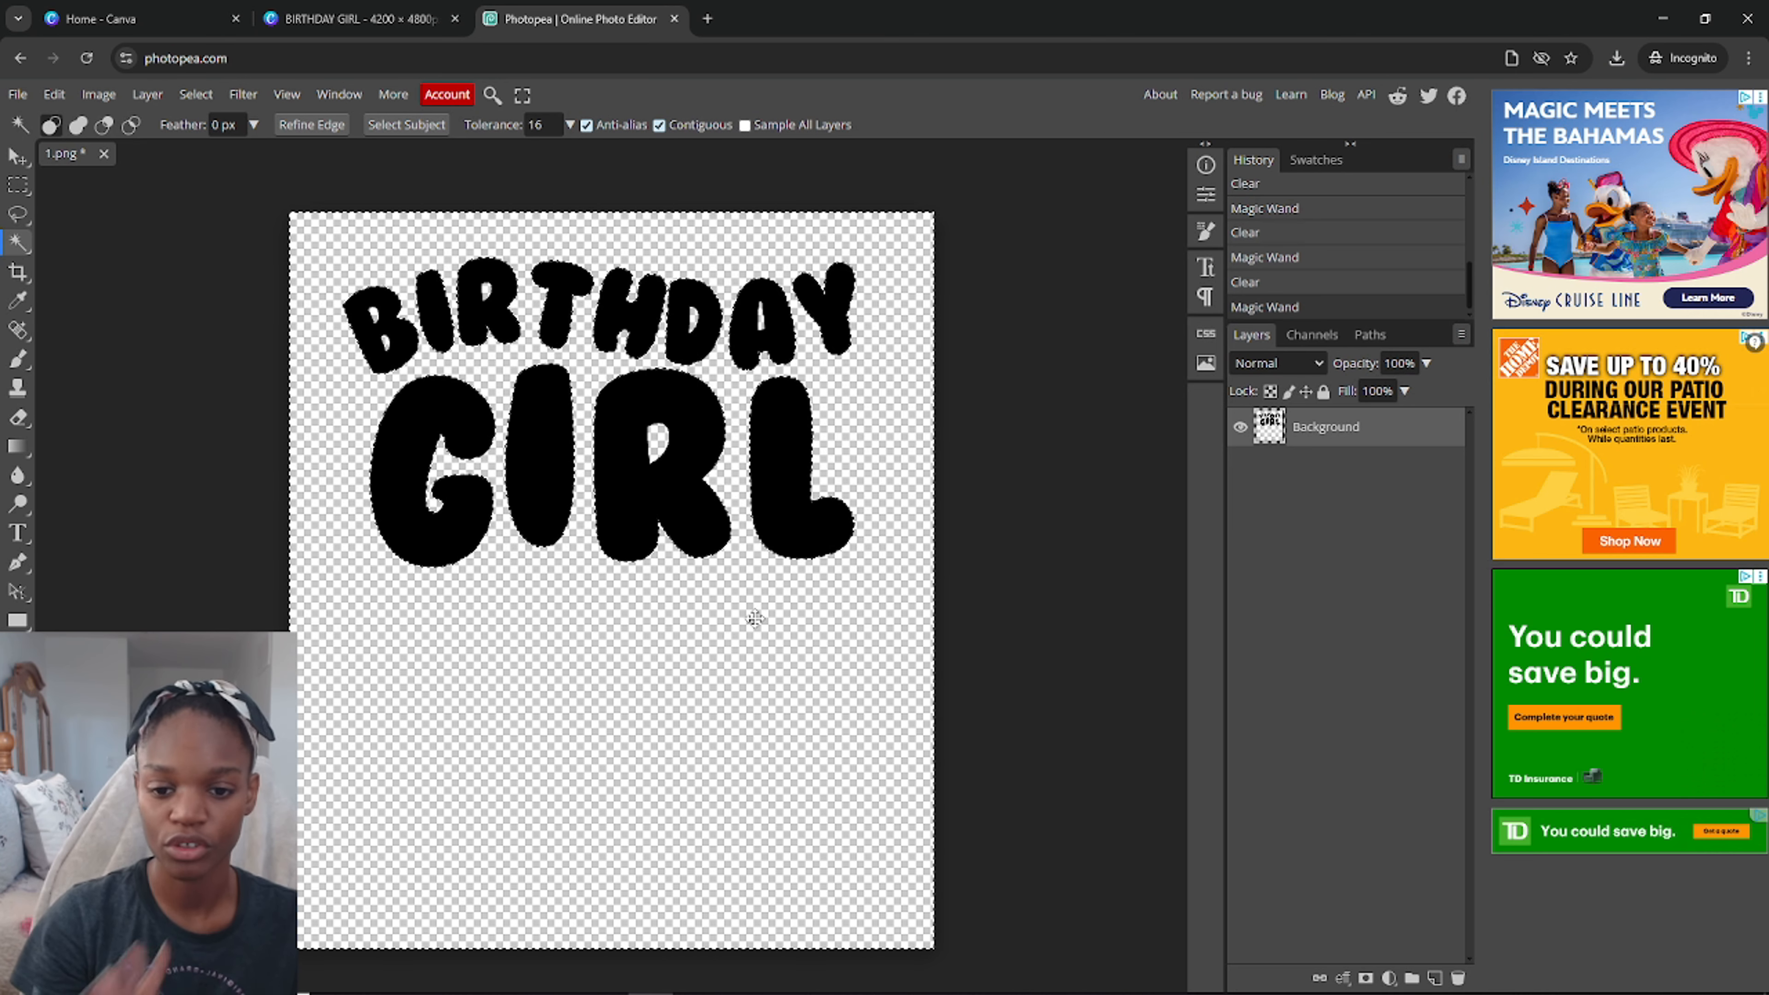
Step: Place the plaid tulip pattern image 3 above the text layer and move it up so the pattern covers the lettering
{"action": "left_click", "coordinate": [14, 158]}
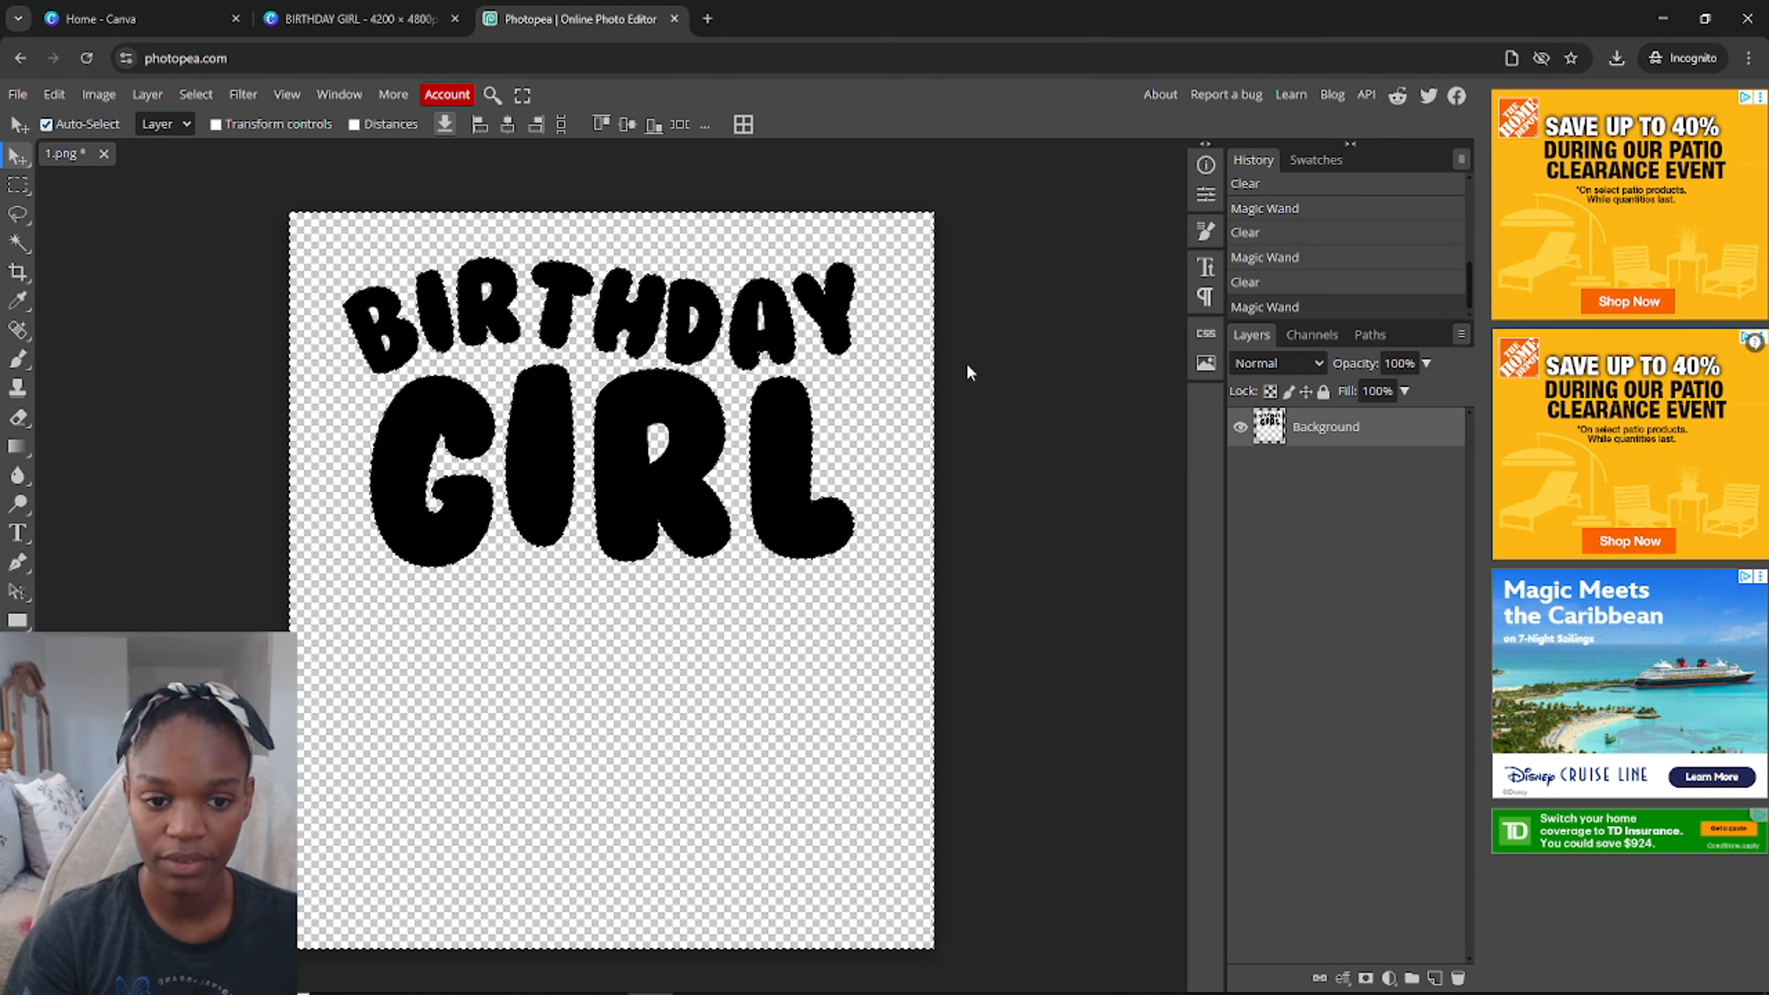
{"action": "left_click", "coordinate": [17, 94]}
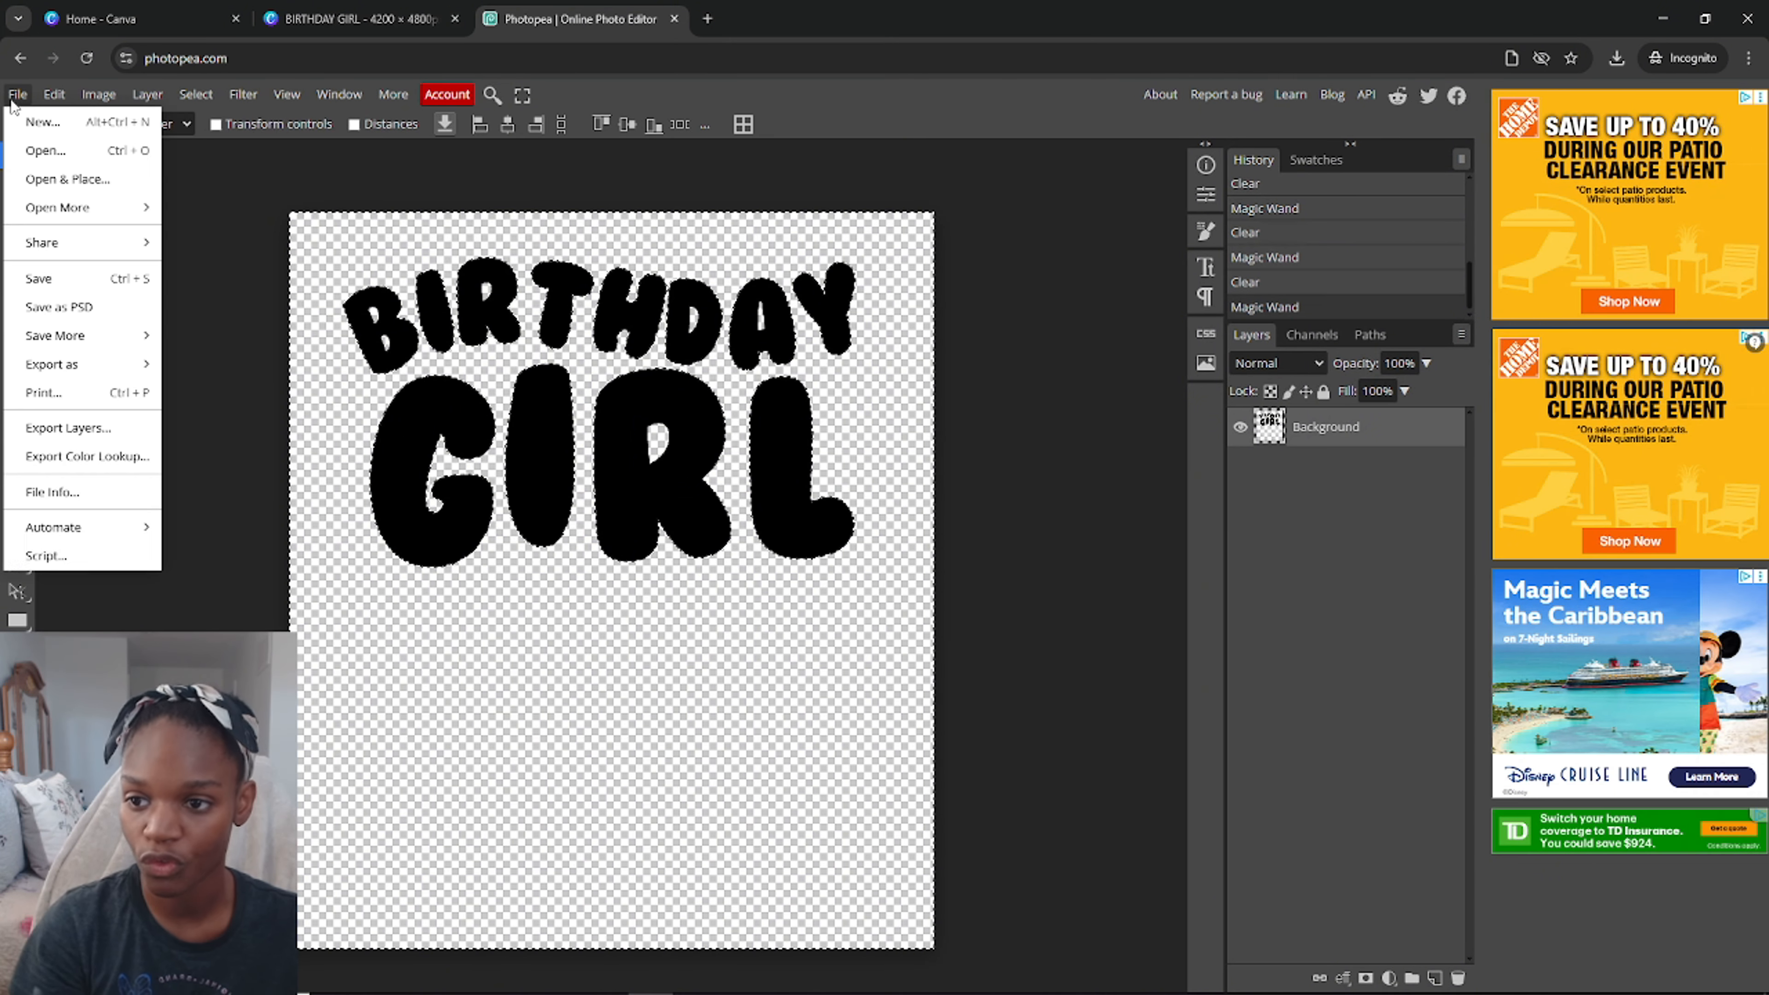
{"action": "left_click", "coordinate": [67, 179]}
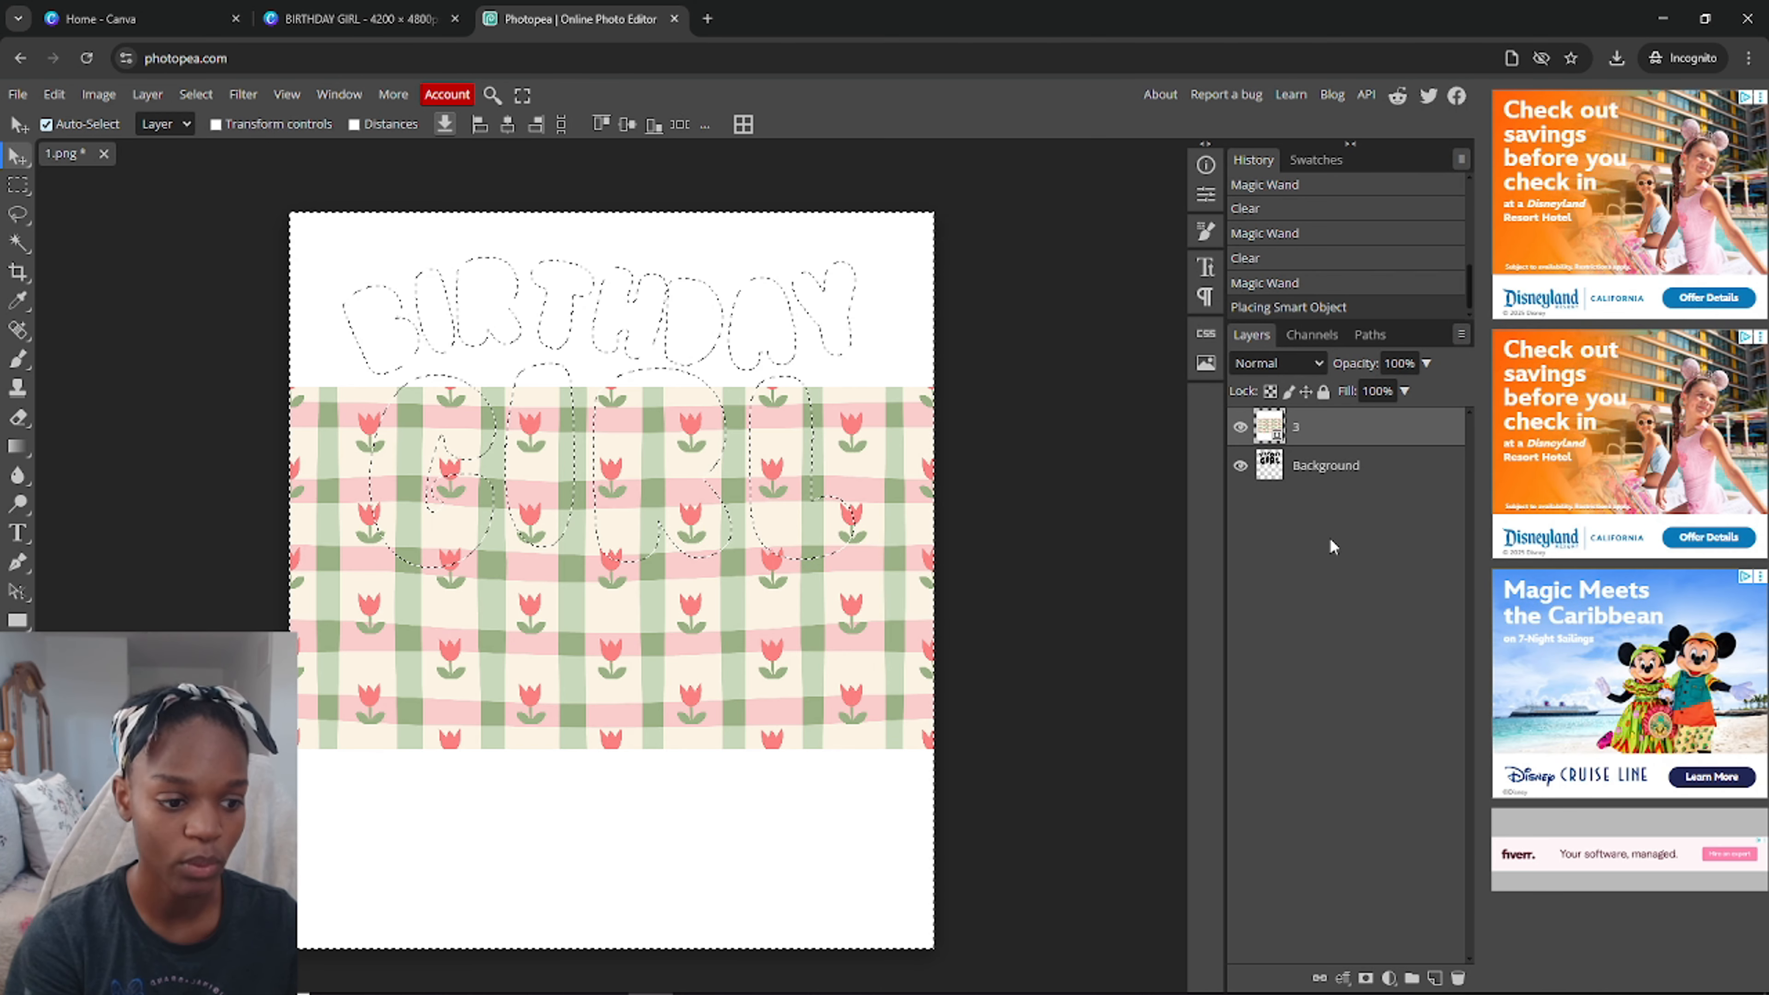
{"action": "left_click", "coordinate": [1319, 474]}
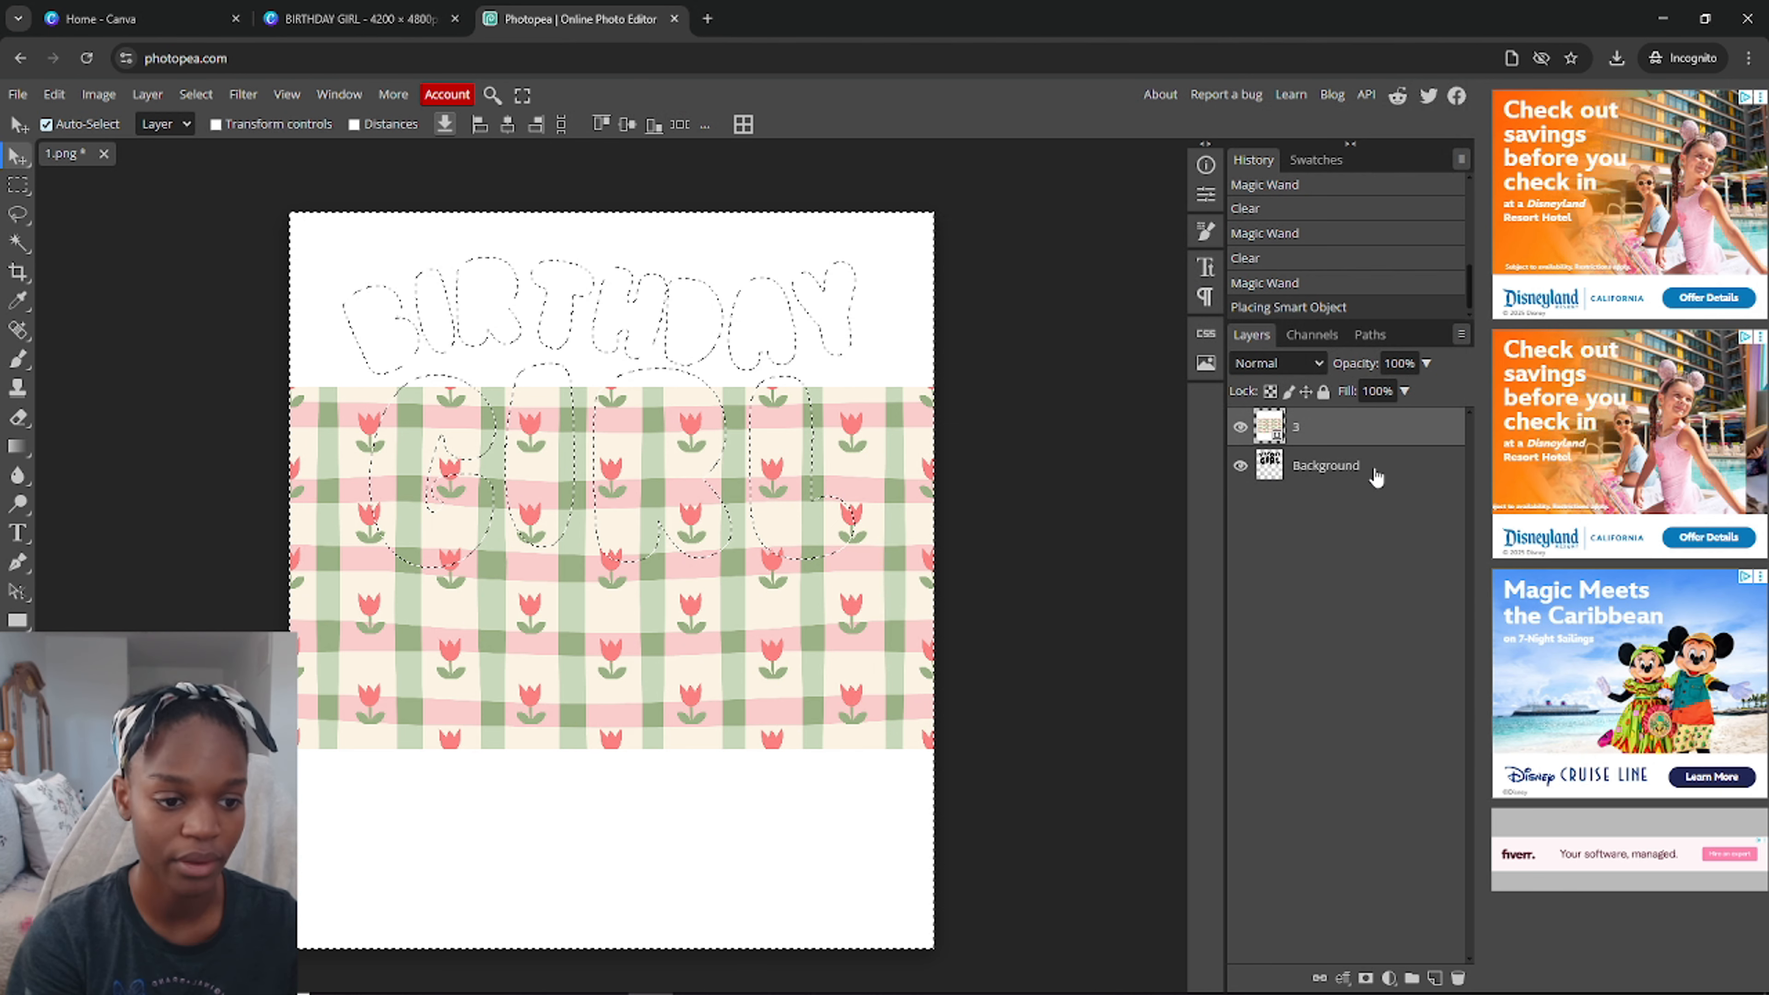
{"action": "left_click", "coordinate": [1349, 434]}
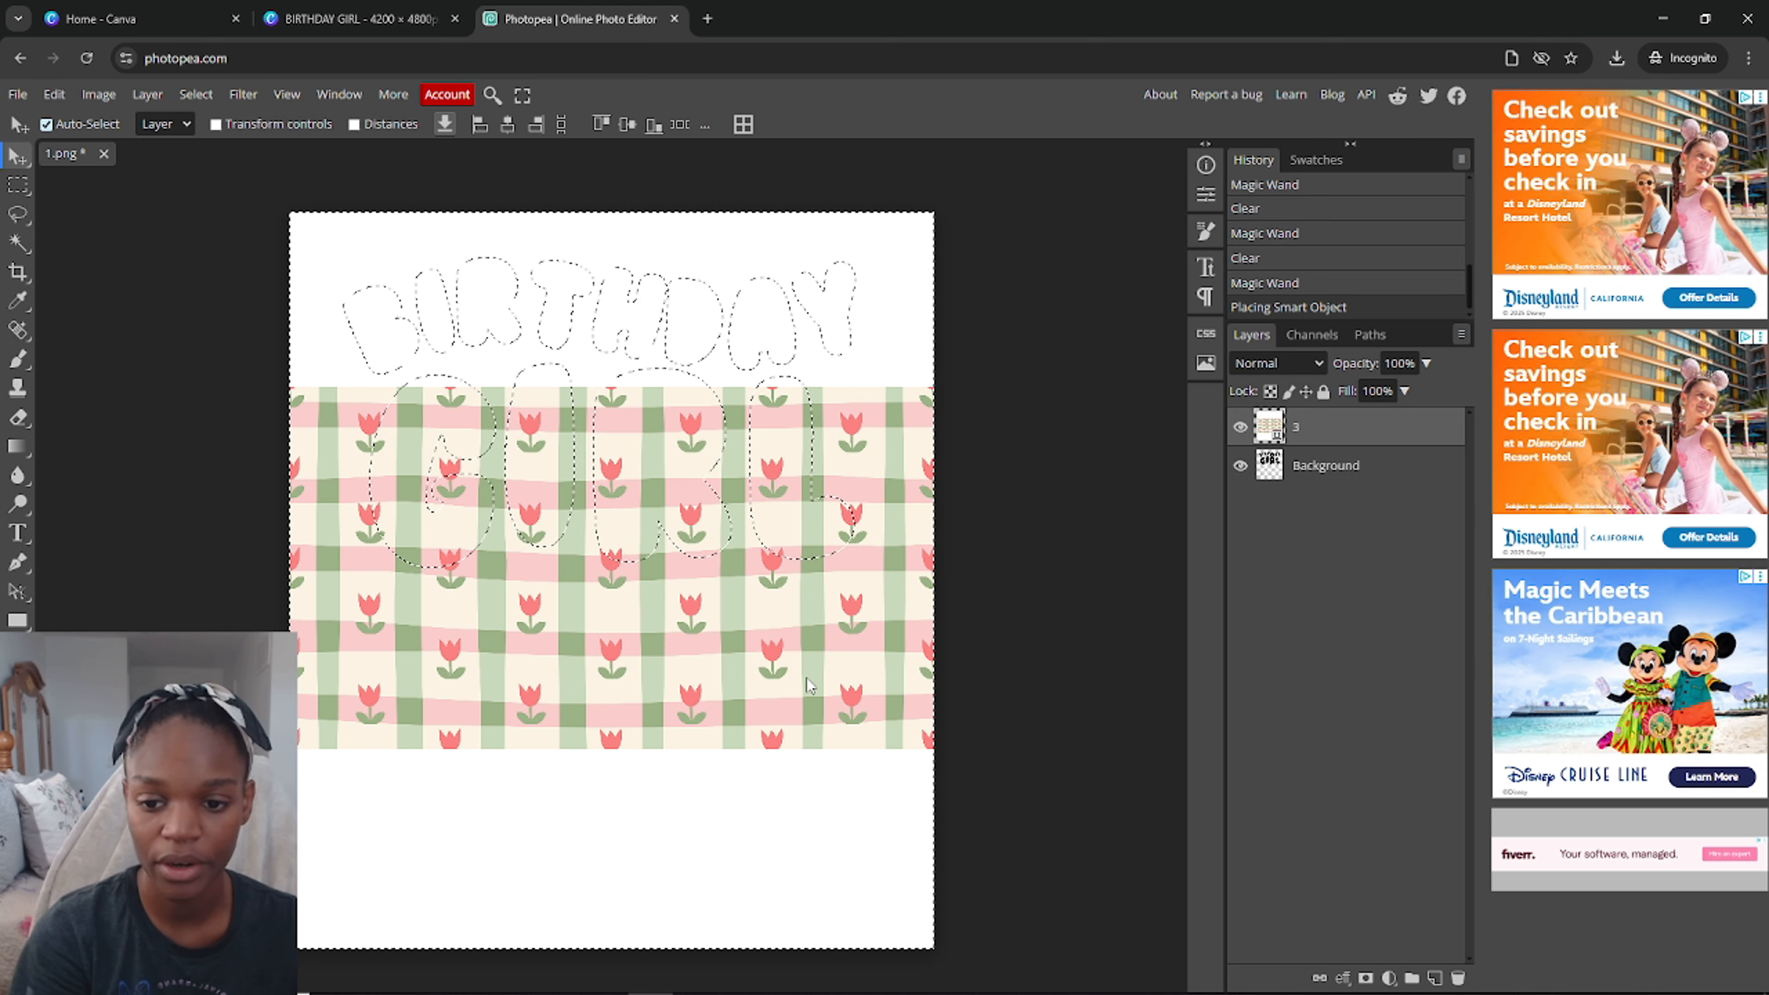
{"action": "left_click_drag", "start_coordinate": [807, 677], "coordinate": [808, 530]}
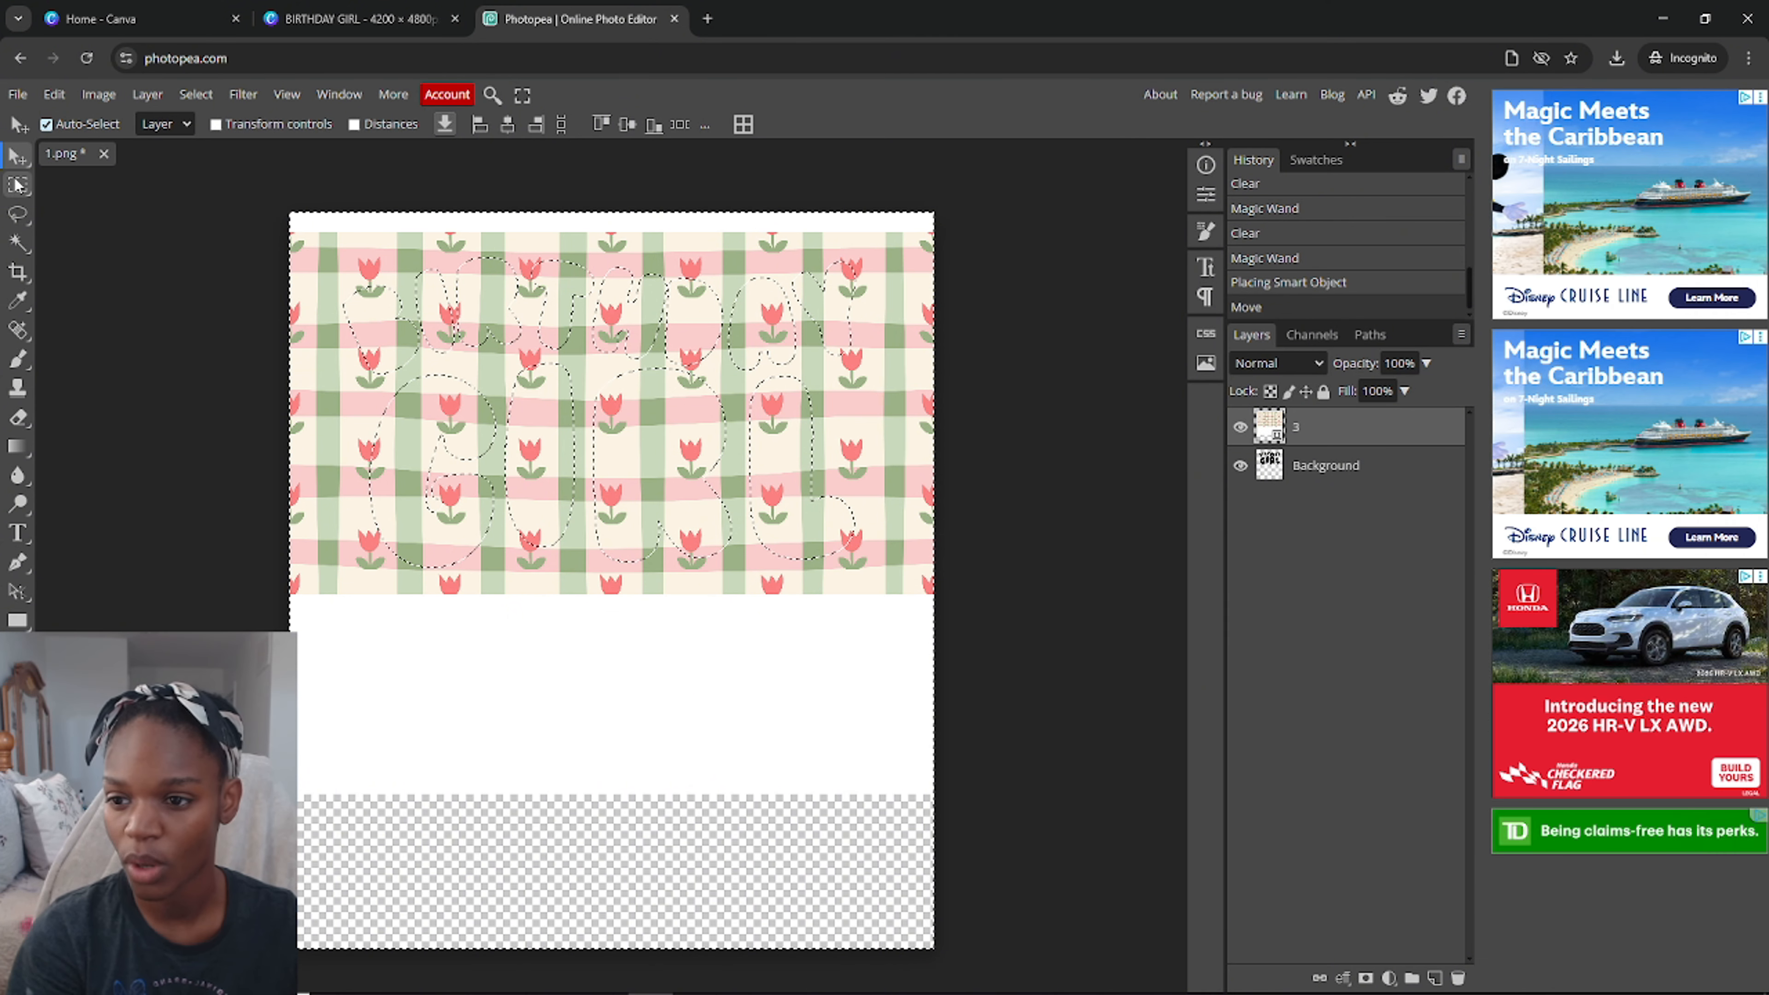
Step: Rasterize the tulip pattern layer and remove the white areas above and below the pattern with the Magic Wand
{"action": "left_click", "coordinate": [15, 244]}
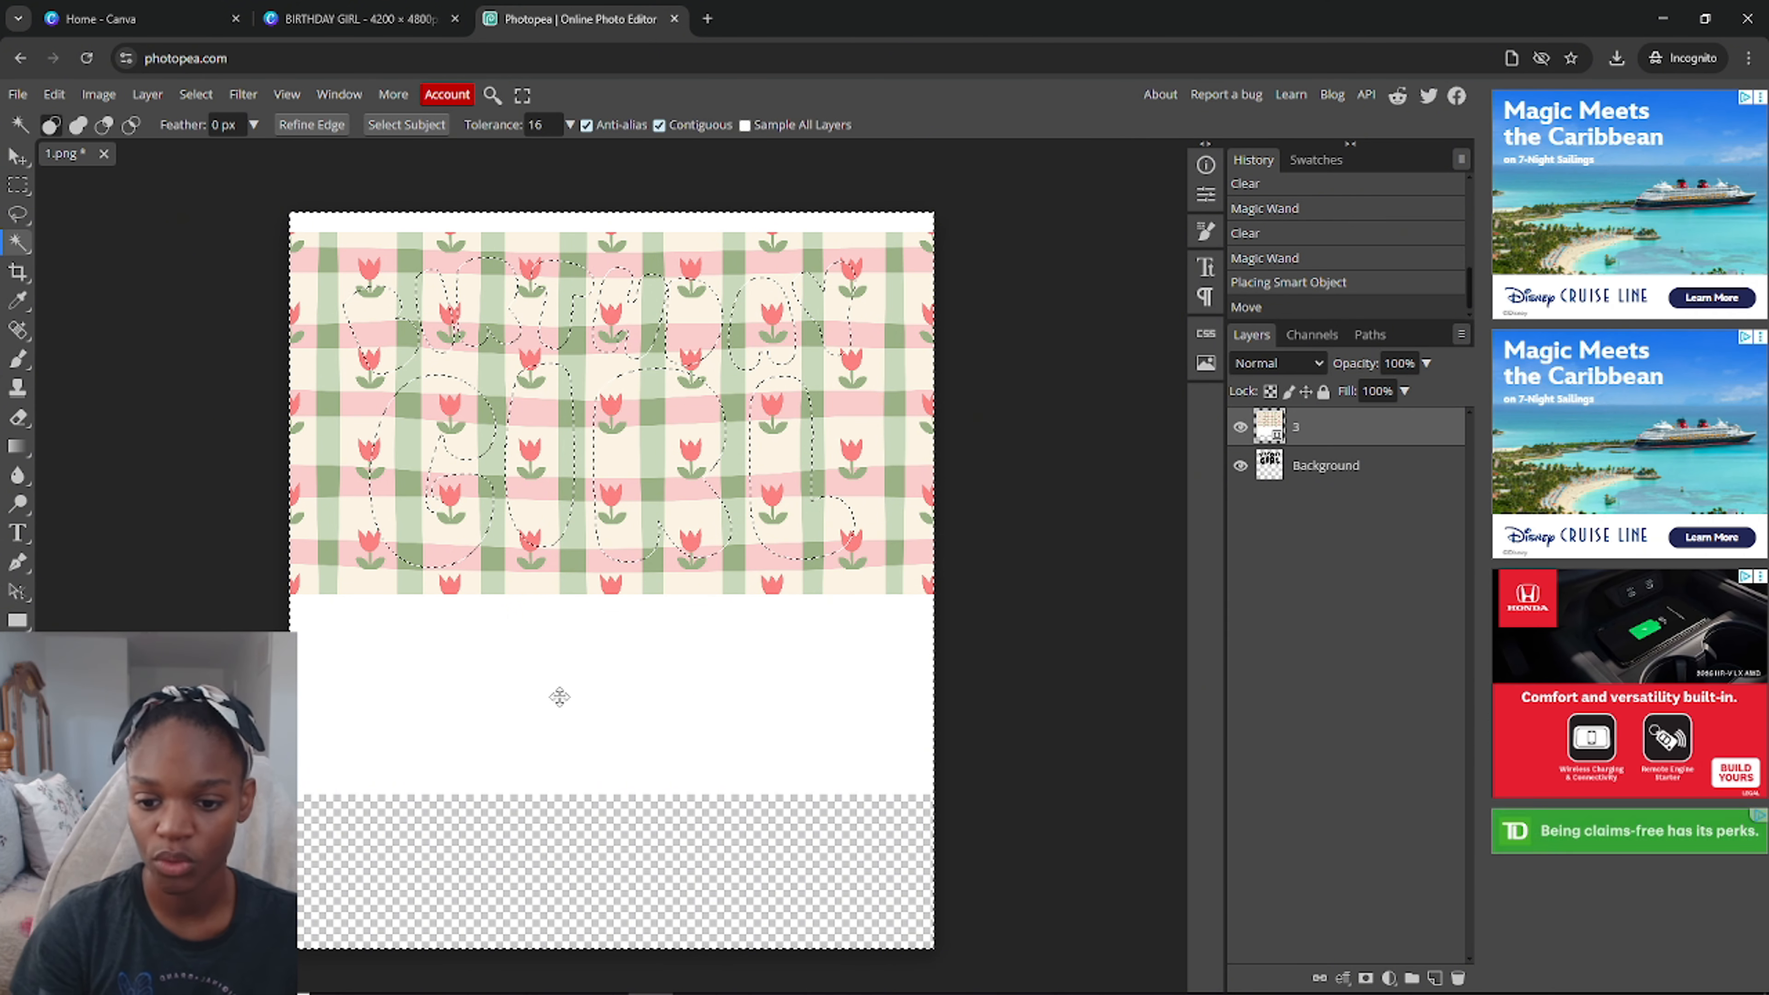
{"action": "left_click", "coordinate": [451, 680]}
{"action": "key", "text": "Delete"}
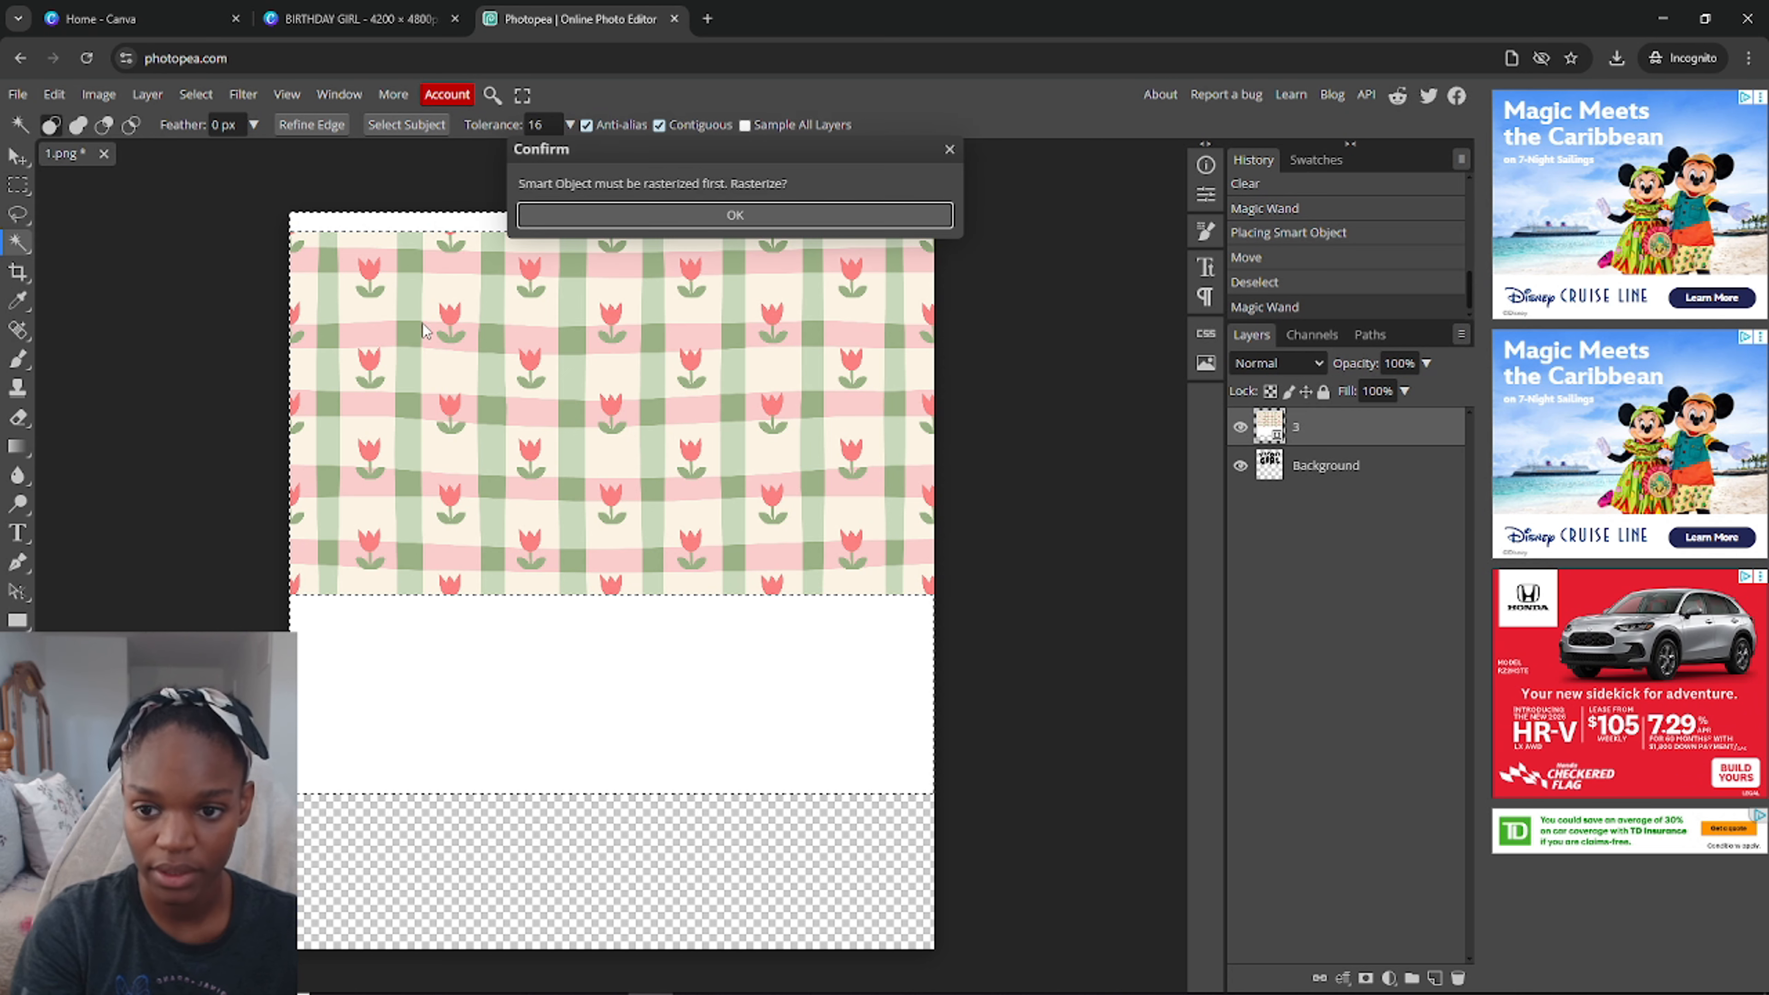
{"action": "left_click", "coordinate": [691, 209]}
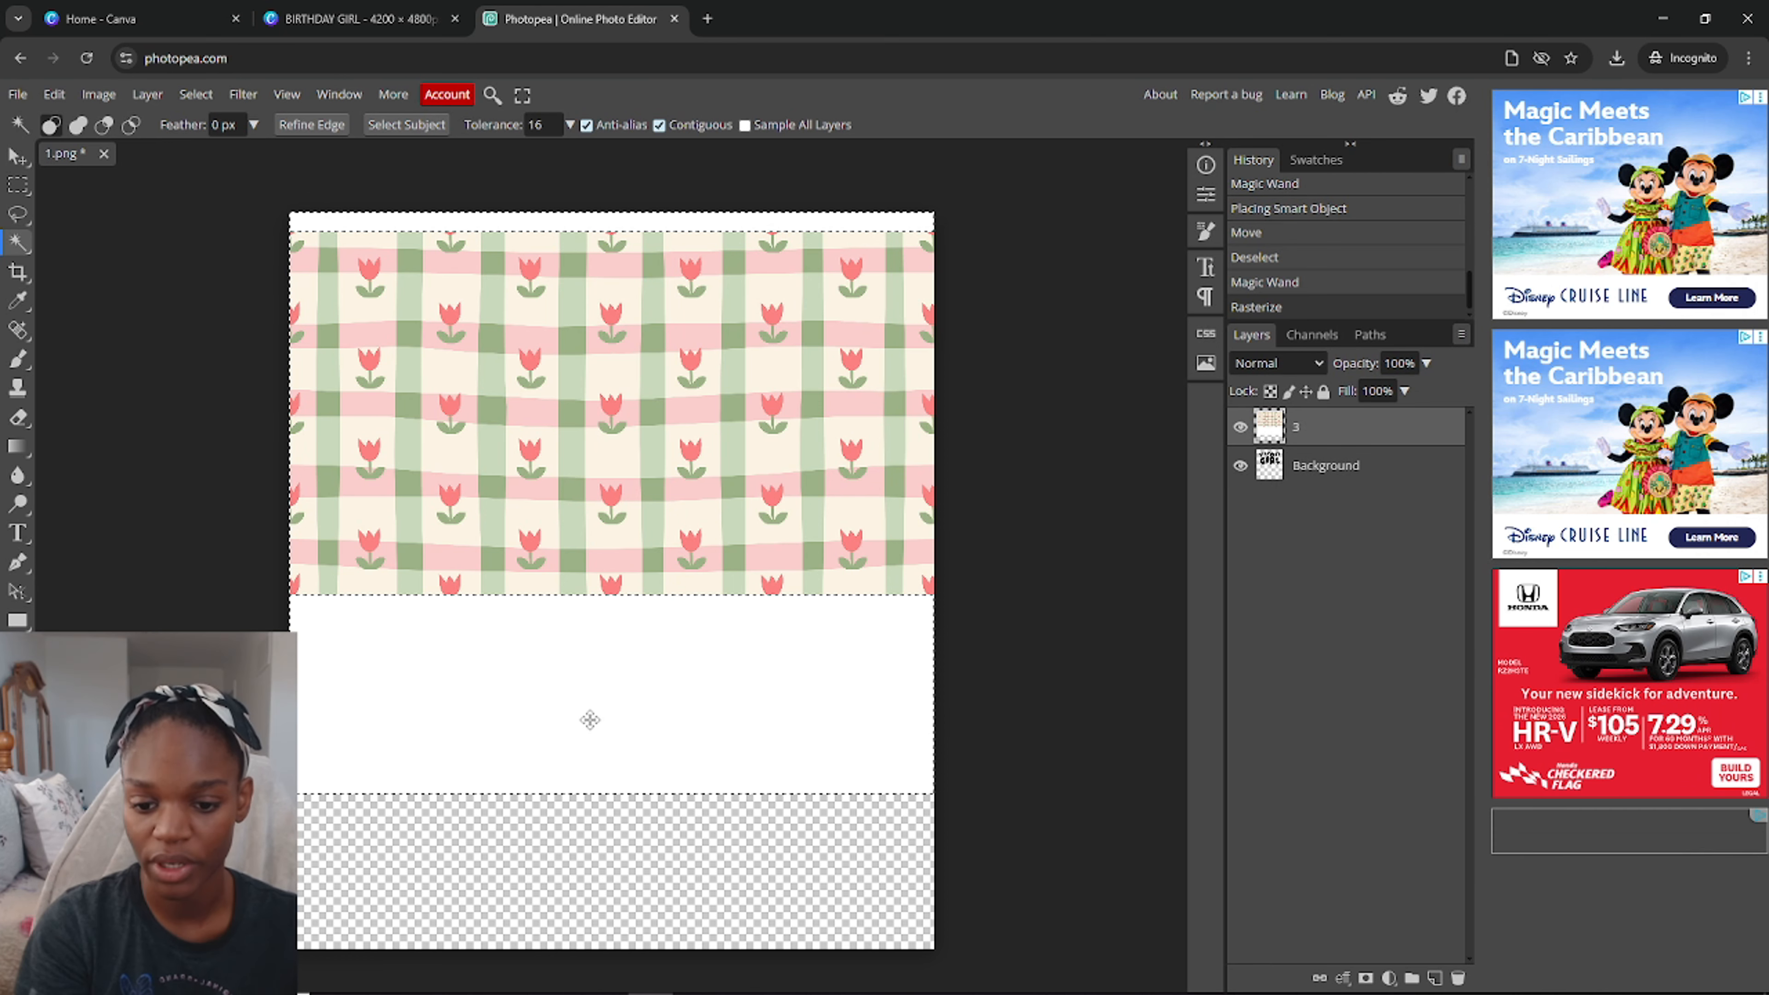
{"action": "left_click", "coordinate": [600, 703]}
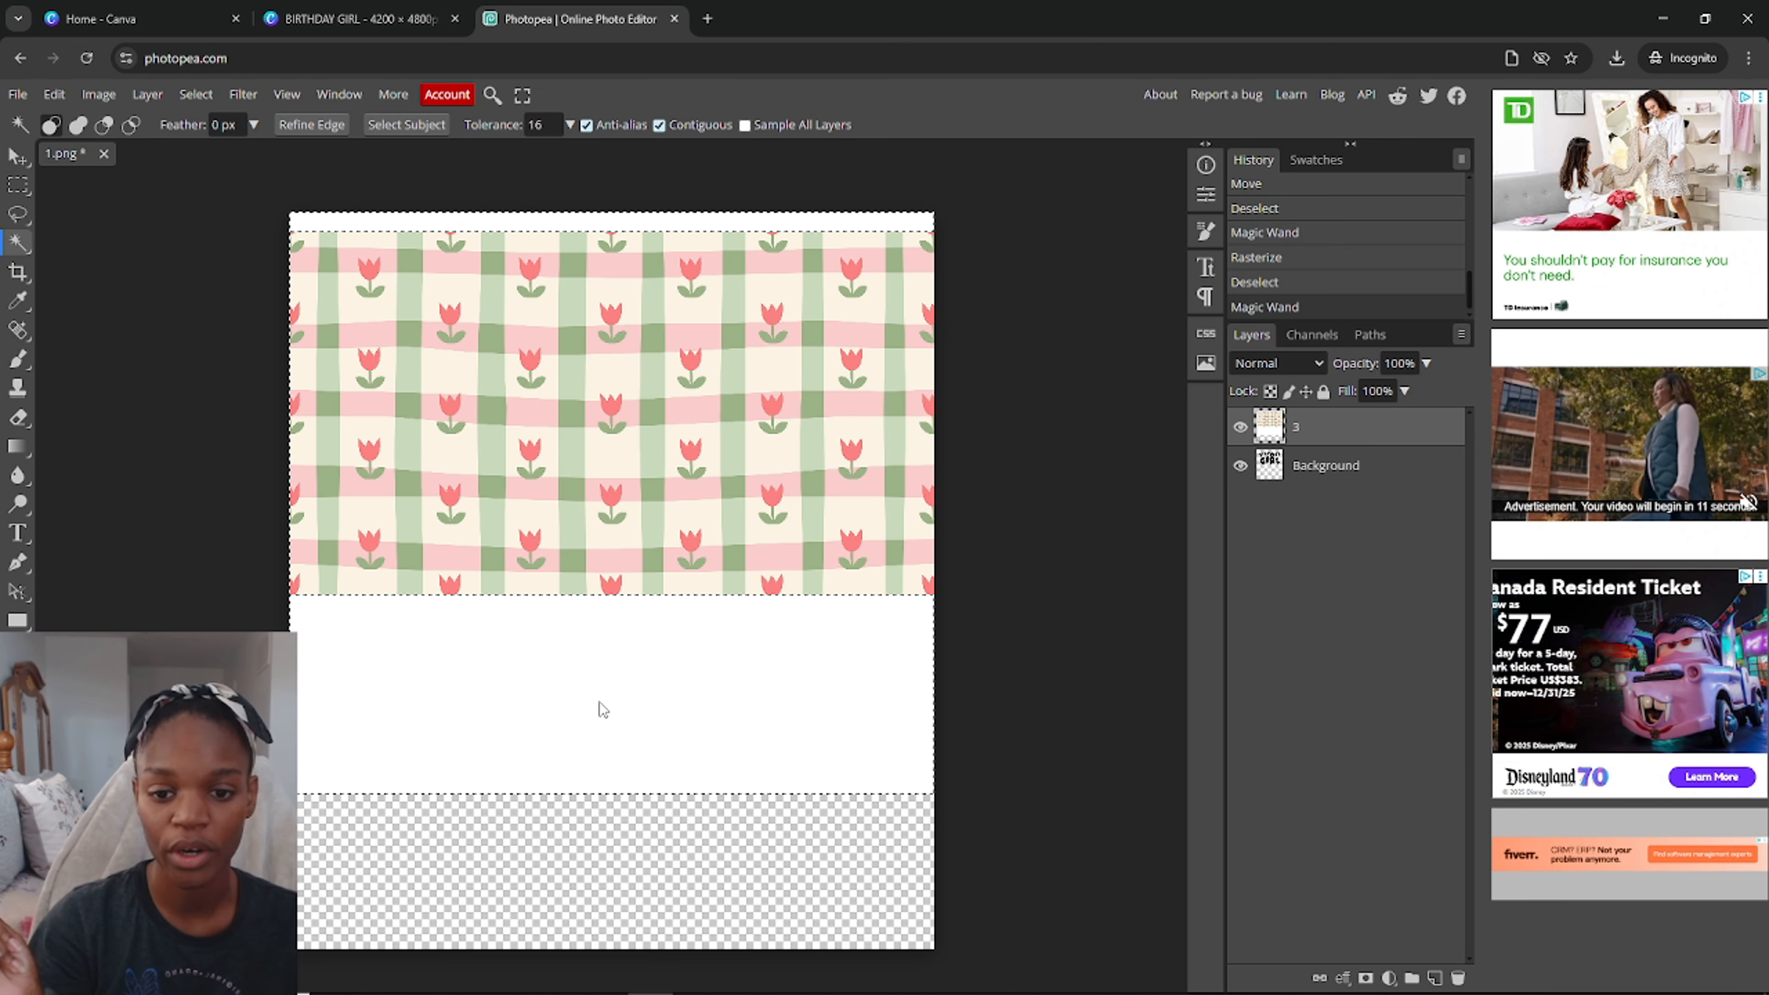
{"action": "key", "text": "Delete"}
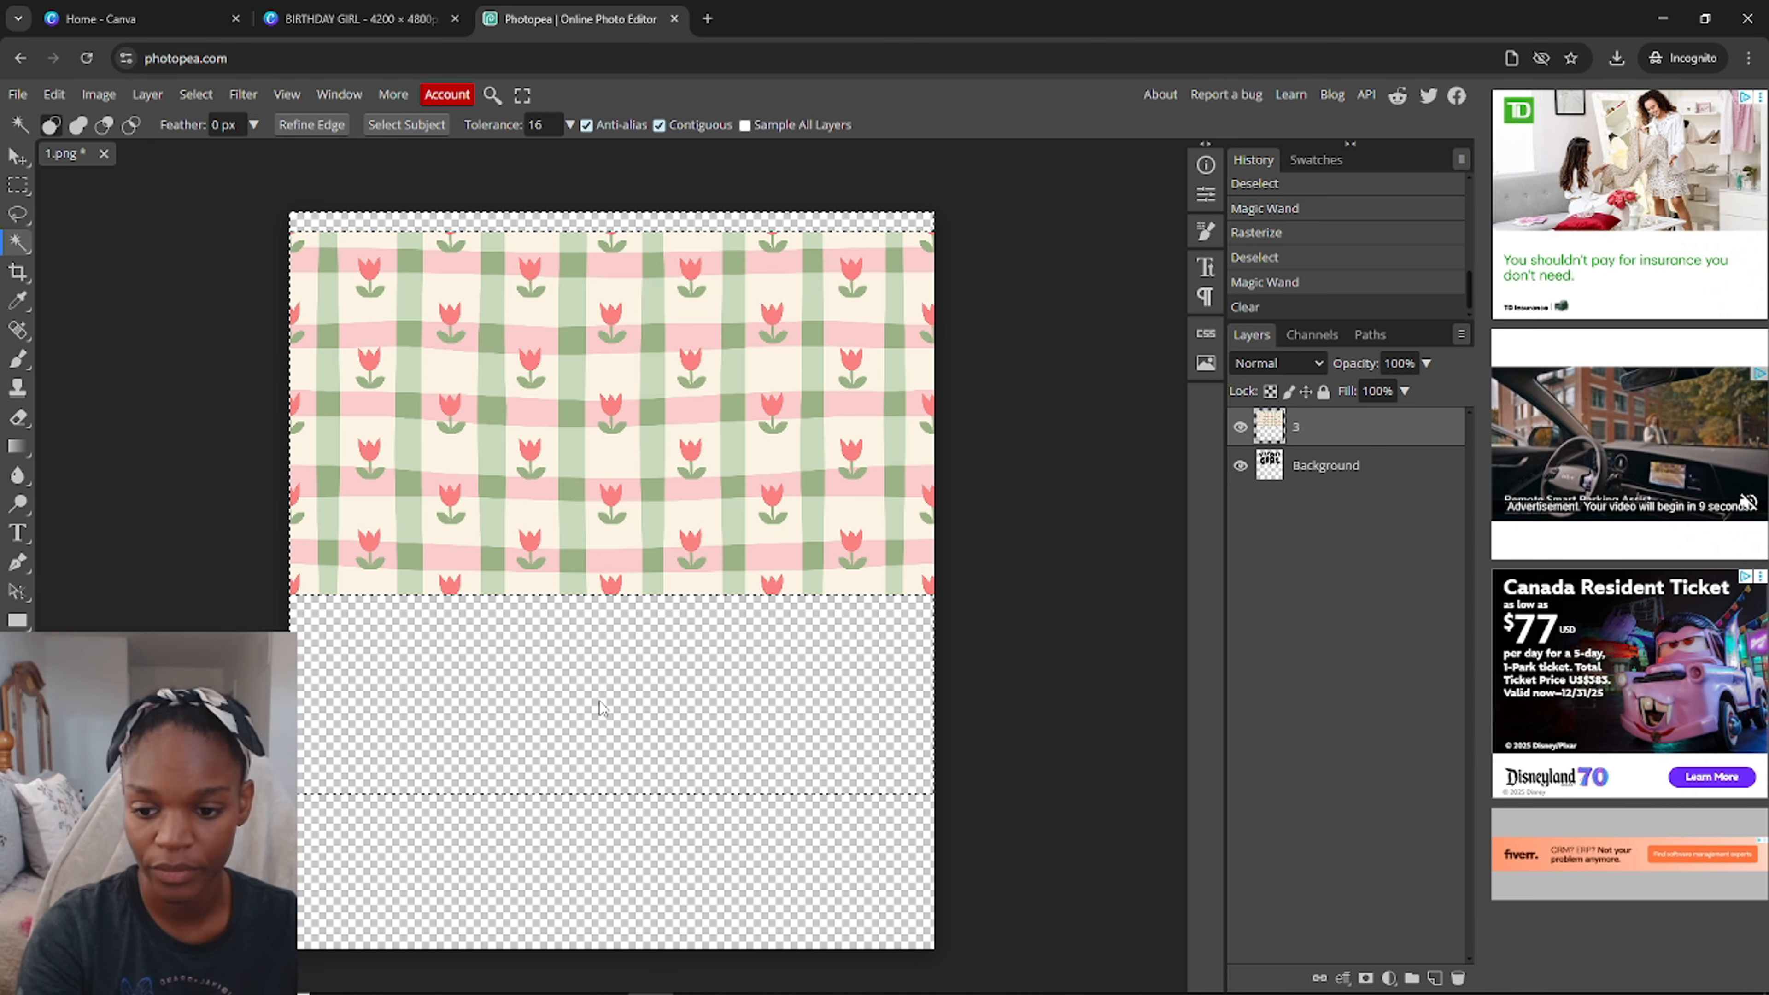
Step: Apply a clipping mask to the tulip pattern layer so it fills only the BIRTHDAY GIRL lettering
{"action": "left_click", "coordinate": [17, 157]}
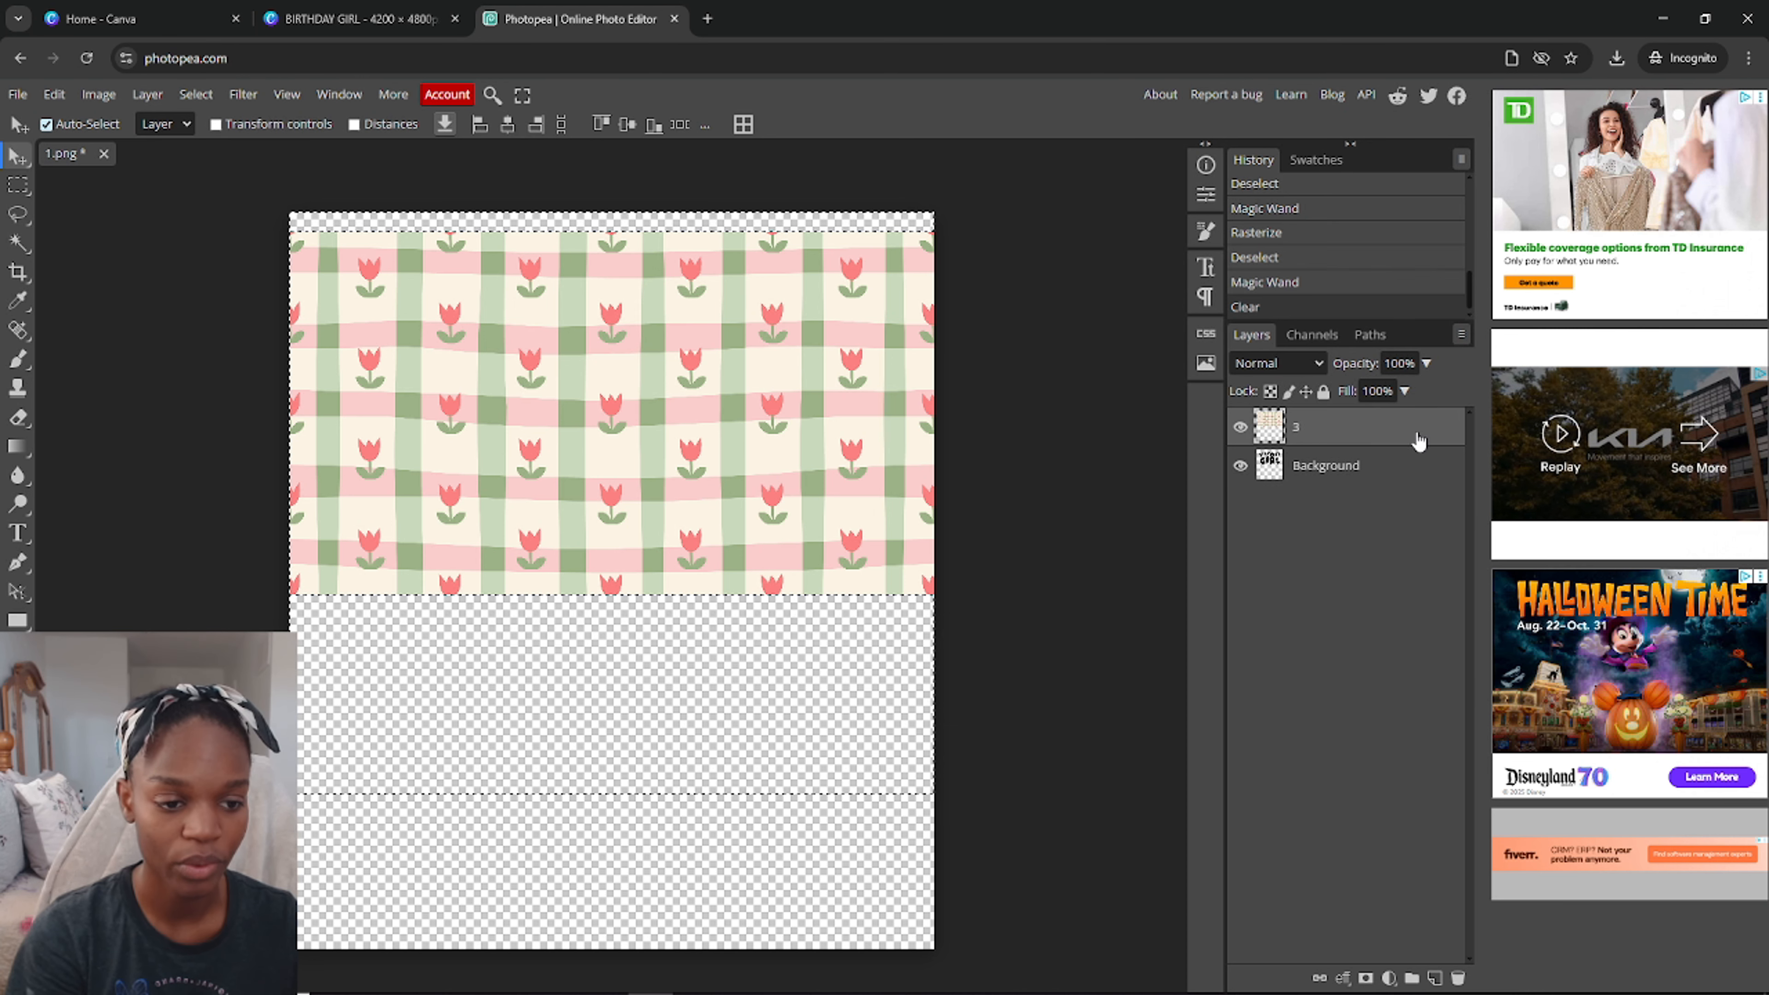
{"action": "right_click", "coordinate": [1332, 427]}
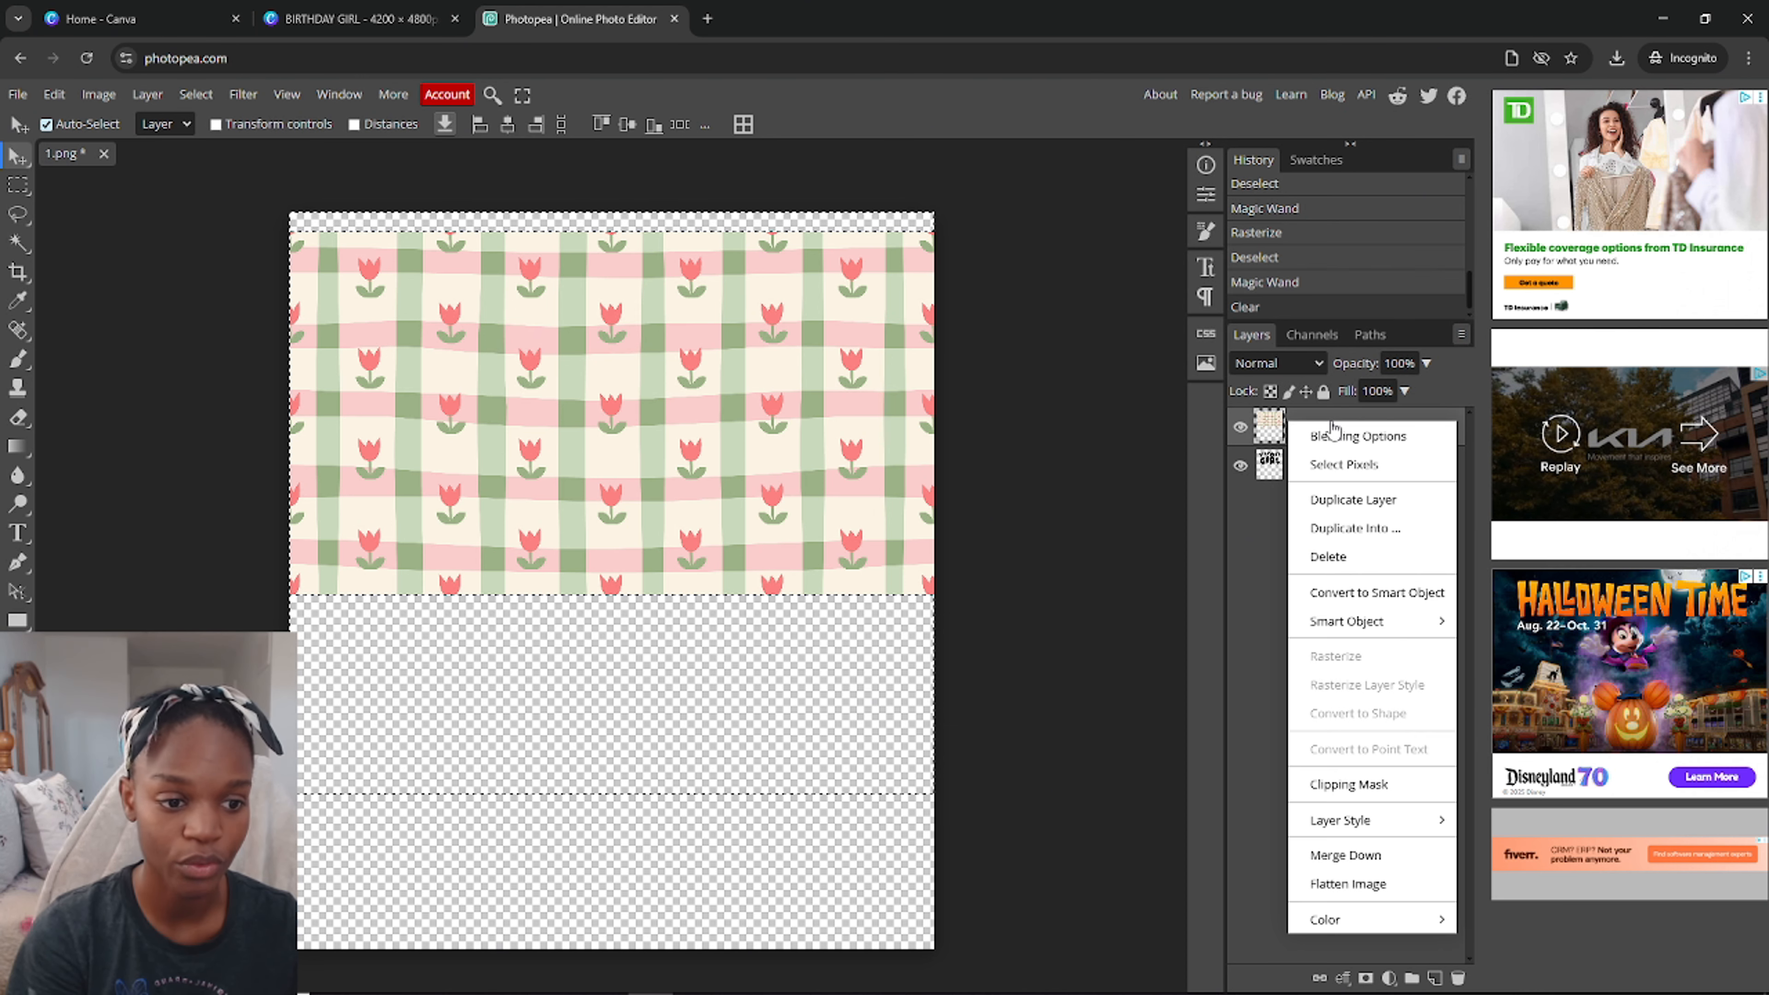
{"action": "left_click", "coordinate": [1377, 782]}
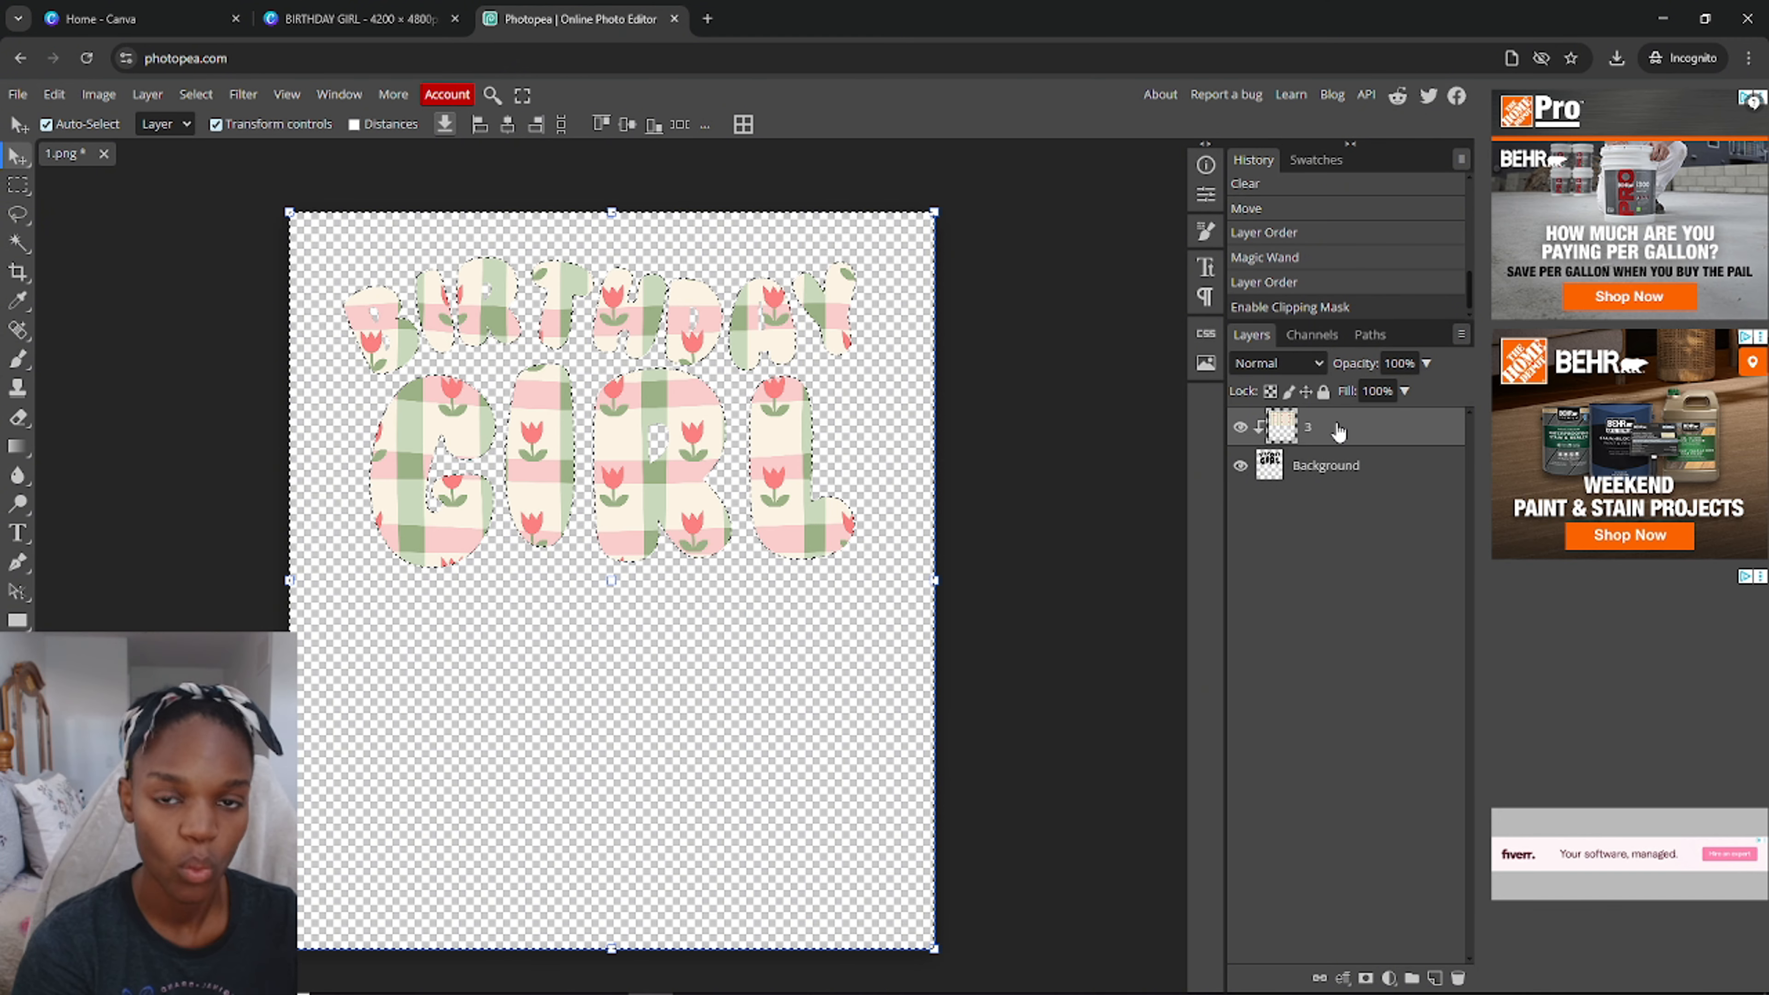
Step: Open the layer style settings for the Background text layer and enable its Stroke effect
{"action": "right_click", "coordinate": [1284, 446]}
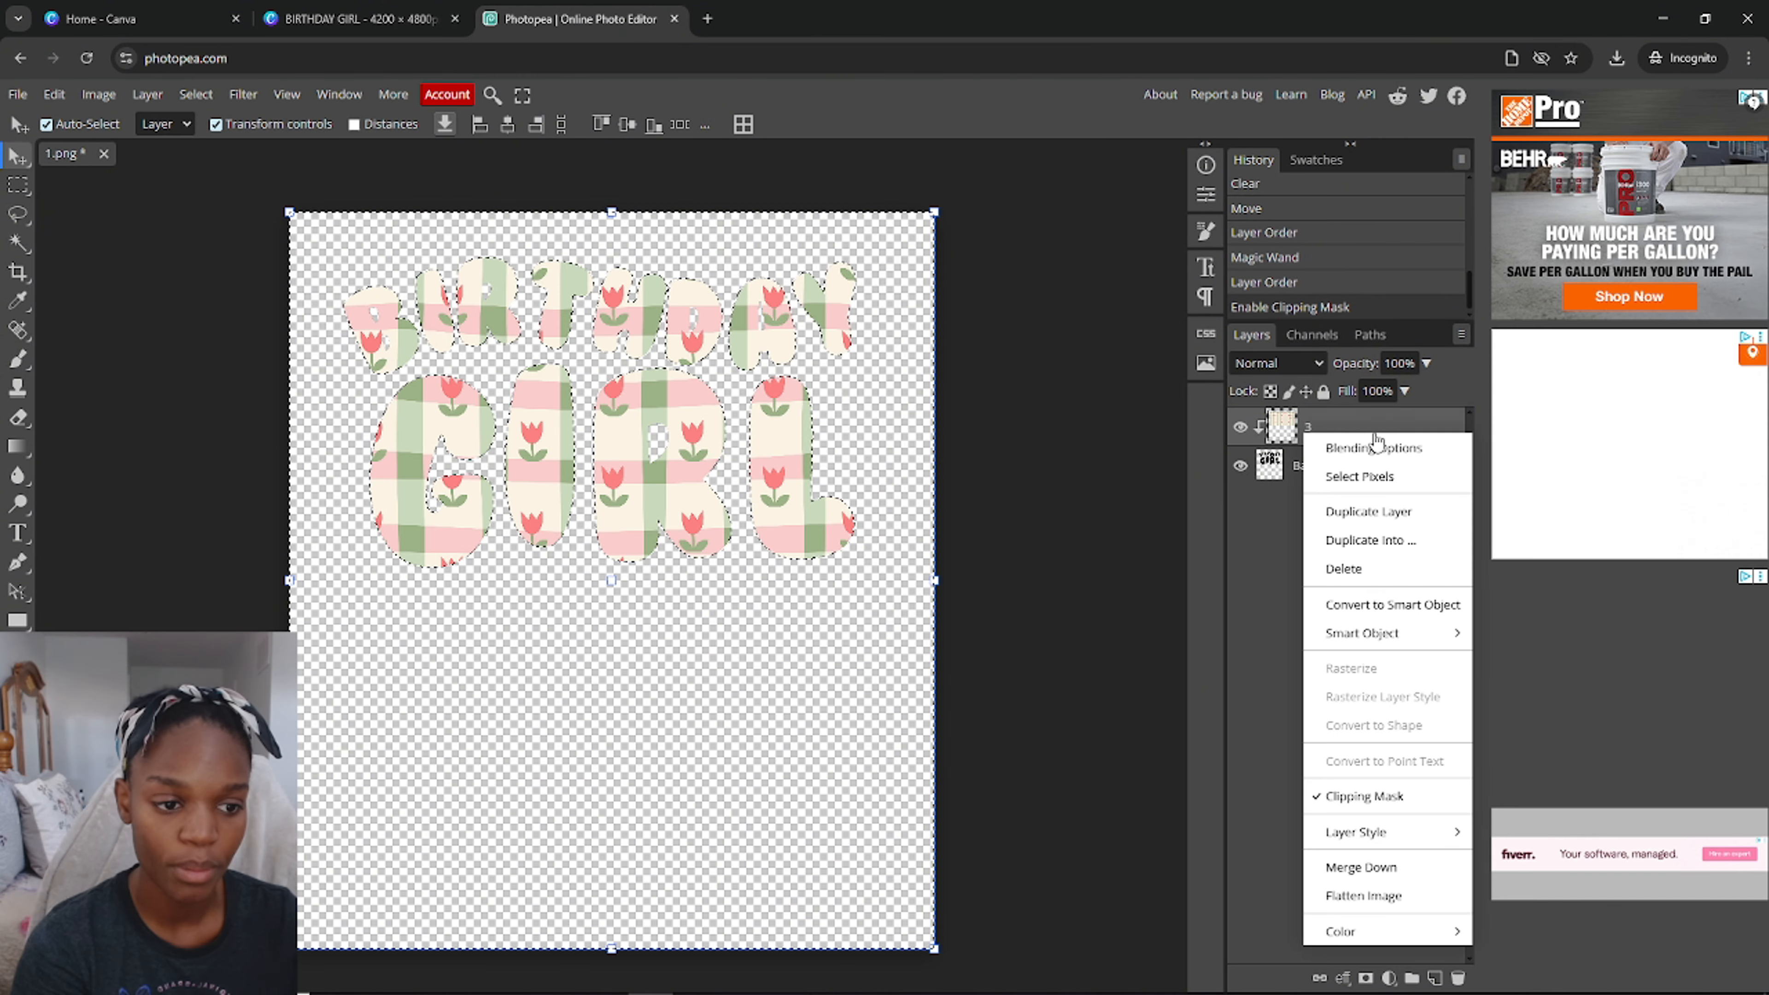
{"action": "left_click", "coordinate": [1283, 477]}
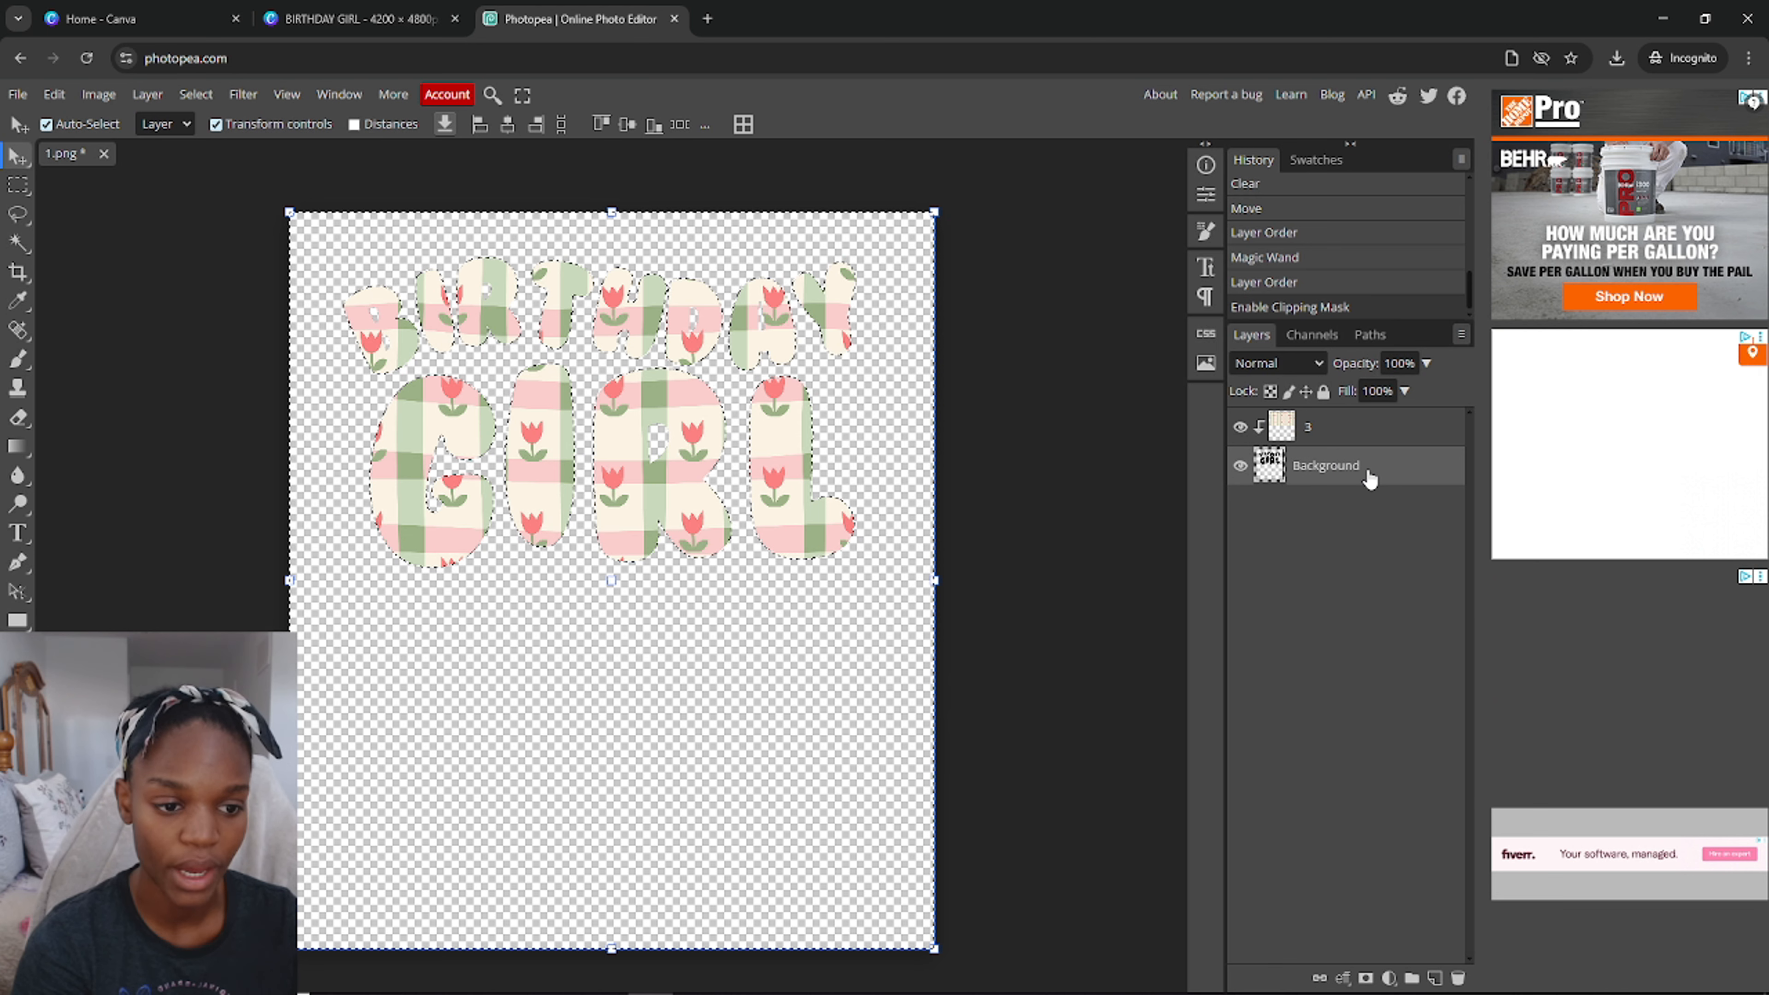
{"action": "right_click", "coordinate": [1325, 477]}
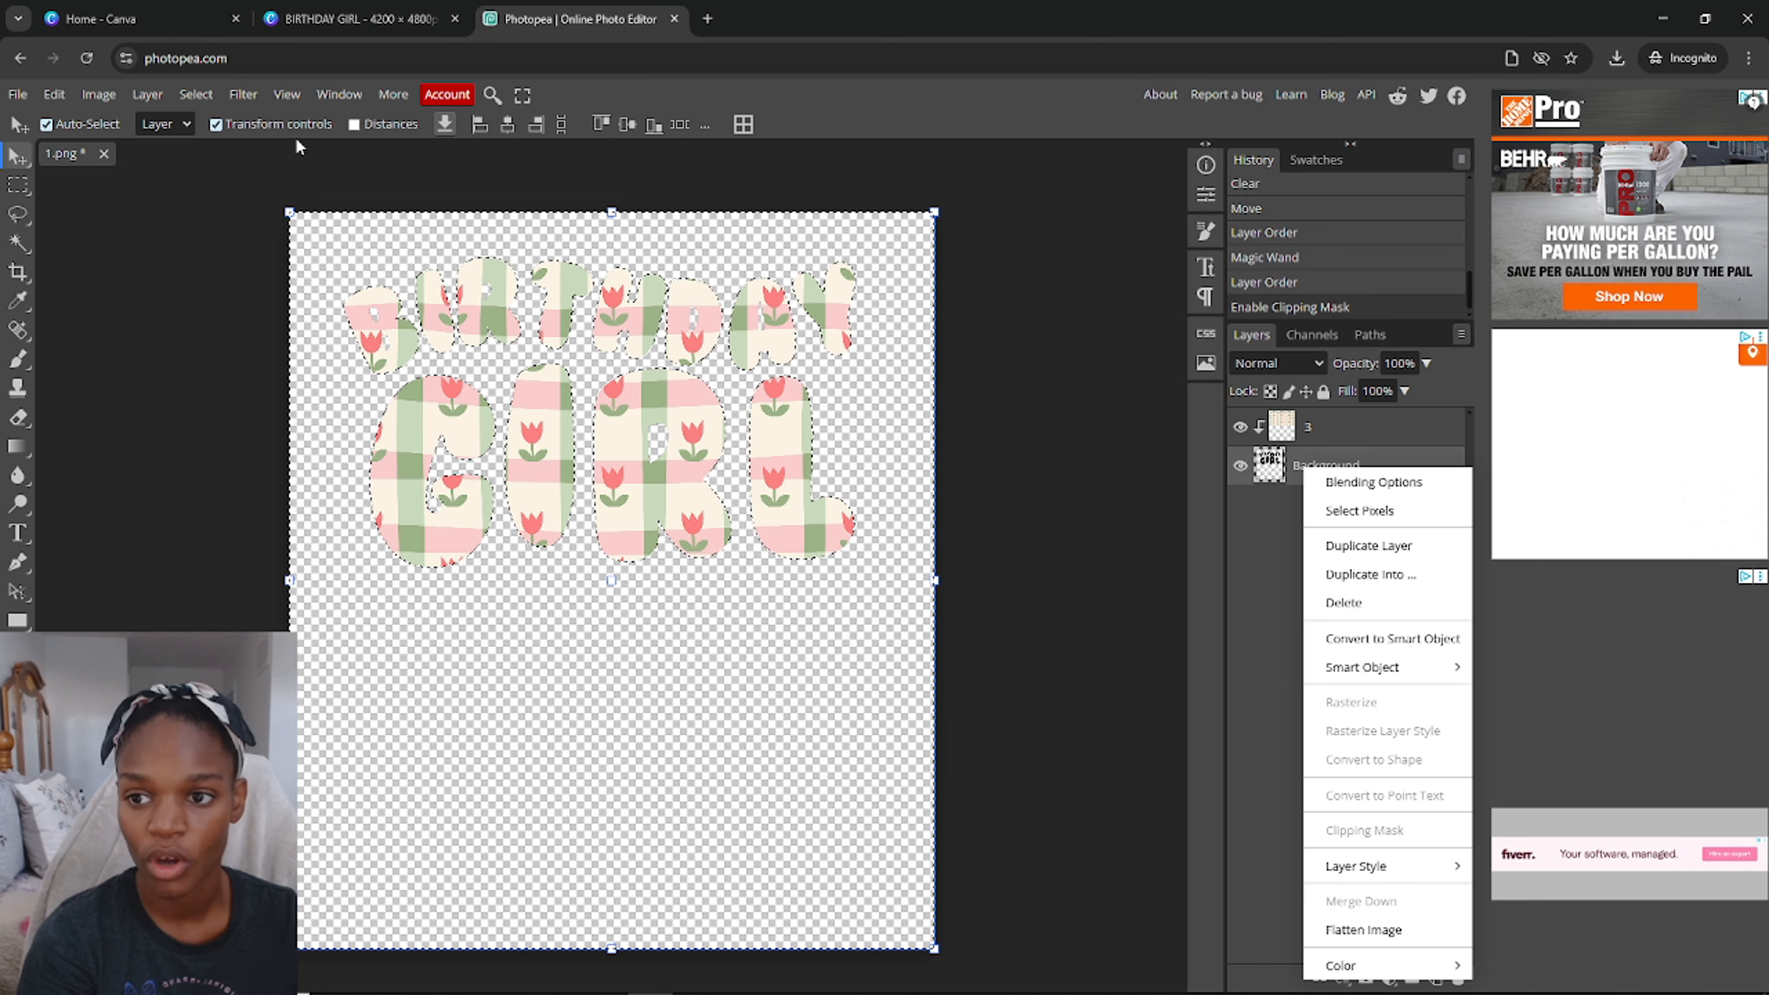
{"action": "left_click", "coordinate": [148, 96]}
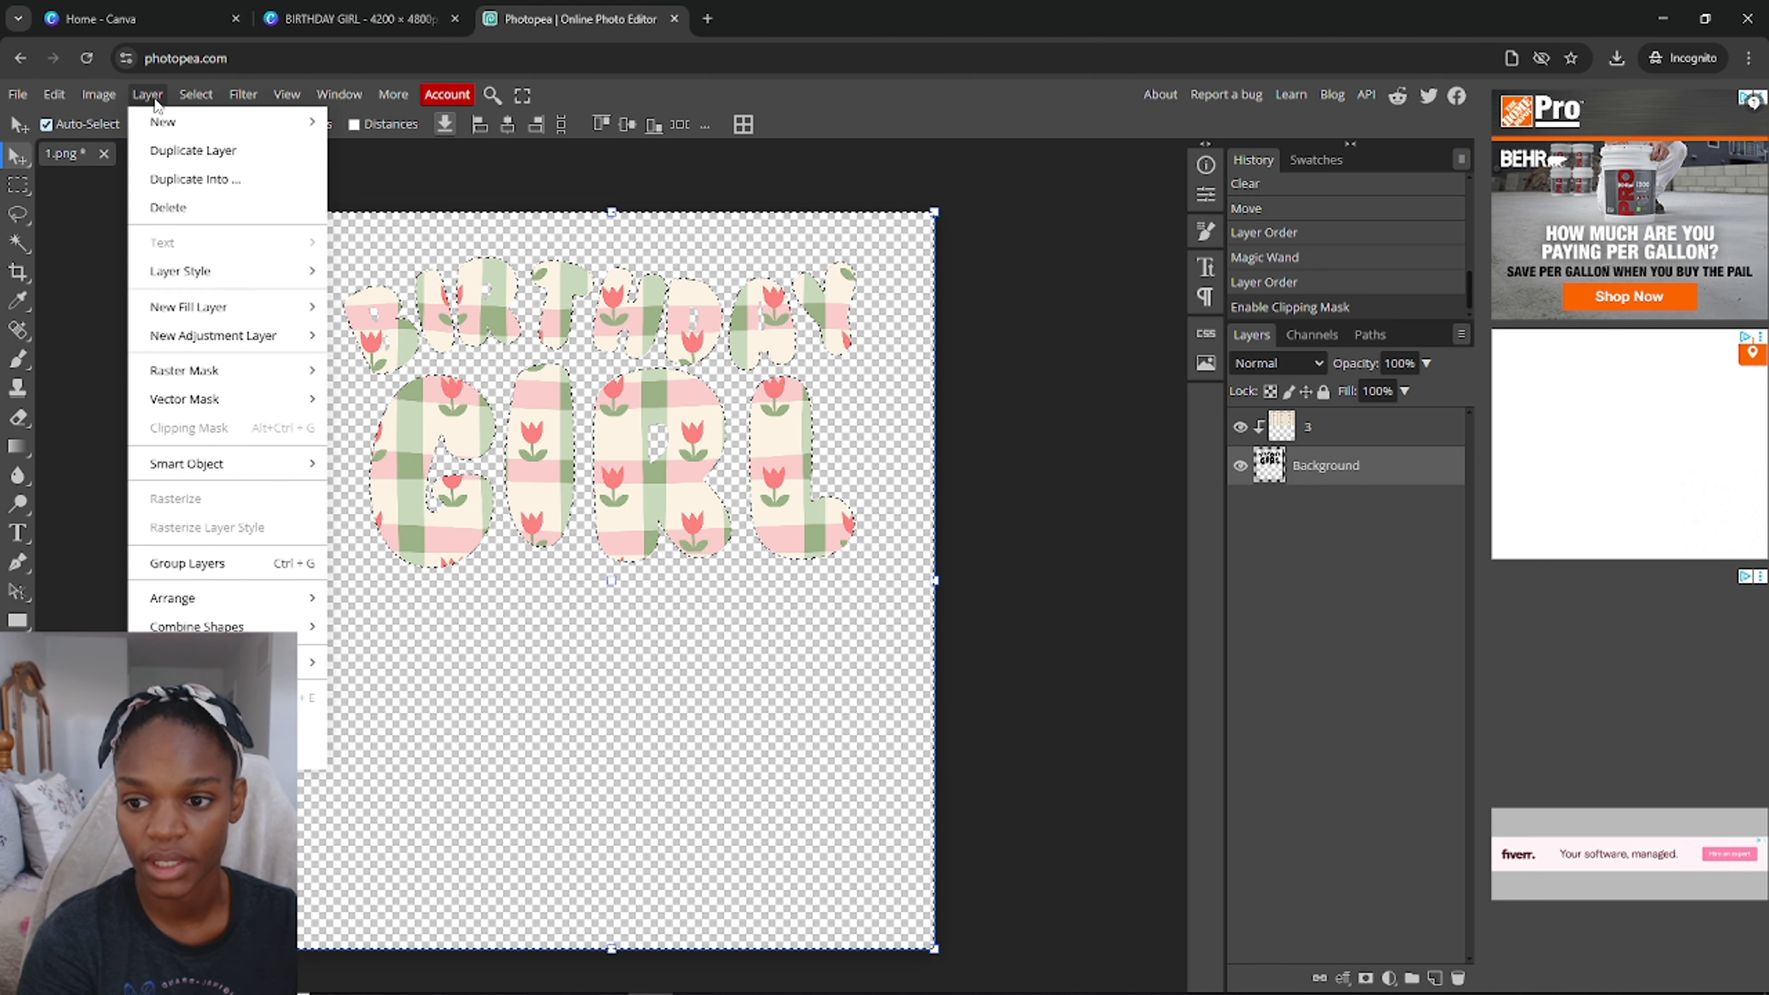
{"action": "mouse_move", "coordinate": [185, 271]}
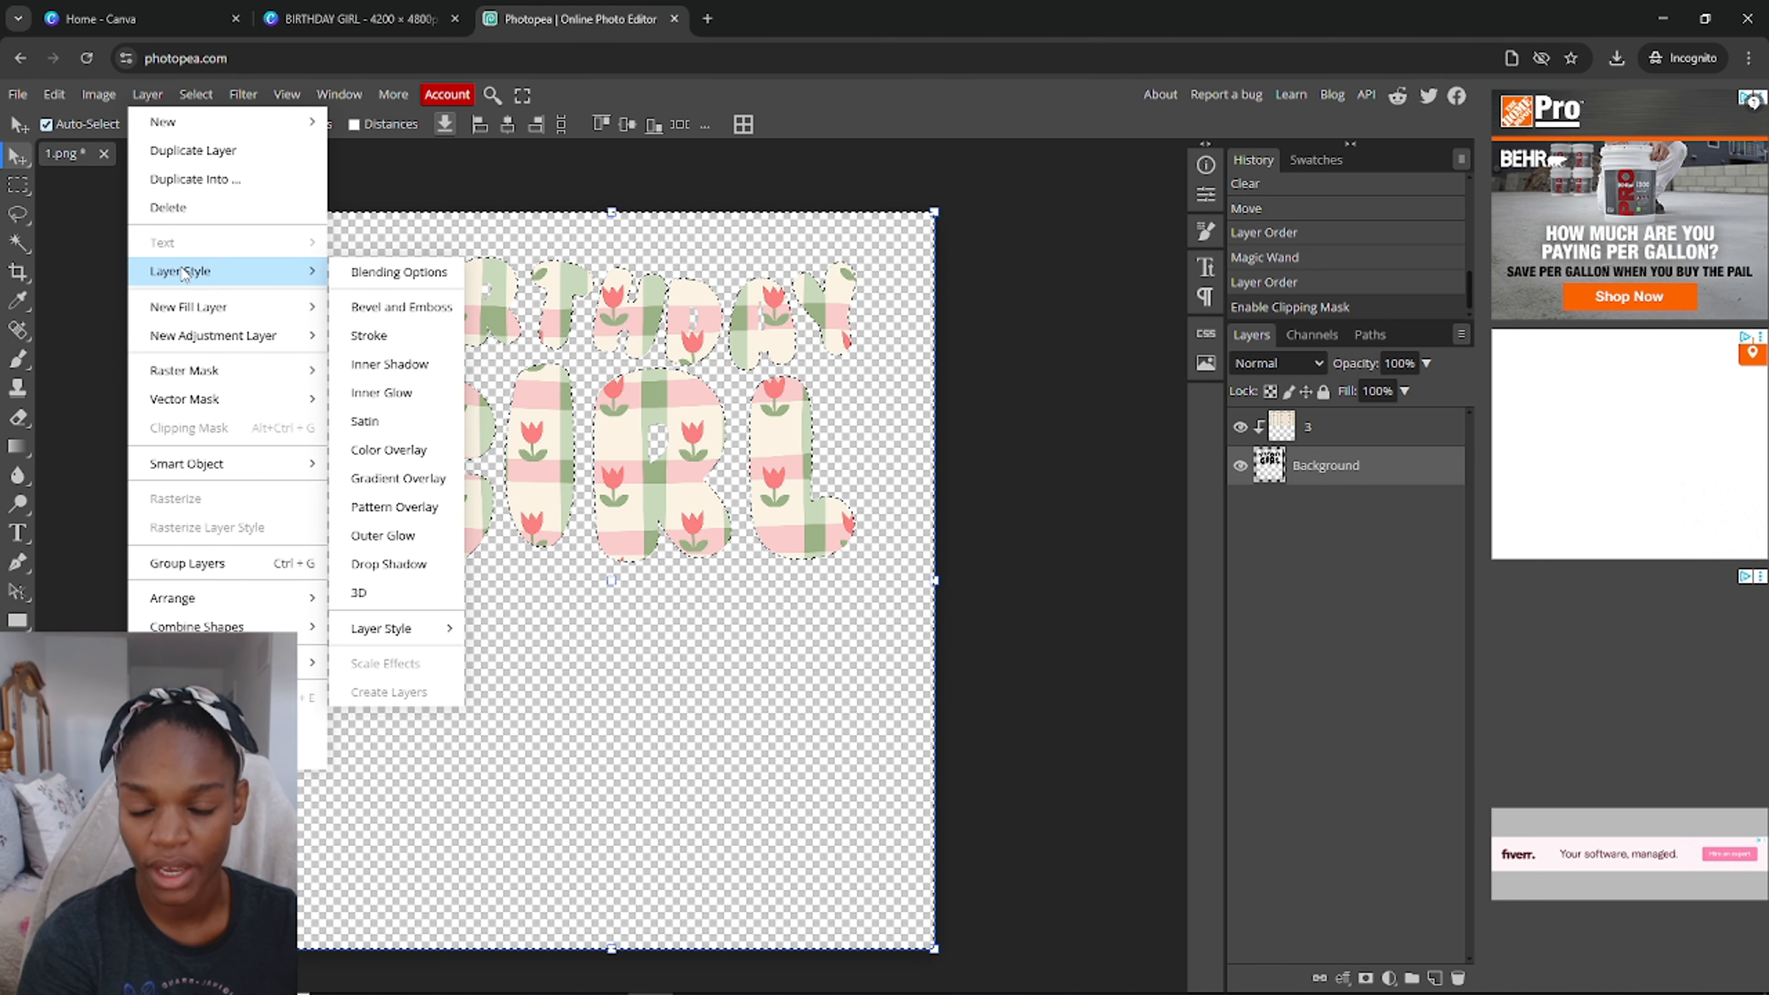
{"action": "left_click", "coordinate": [429, 274]}
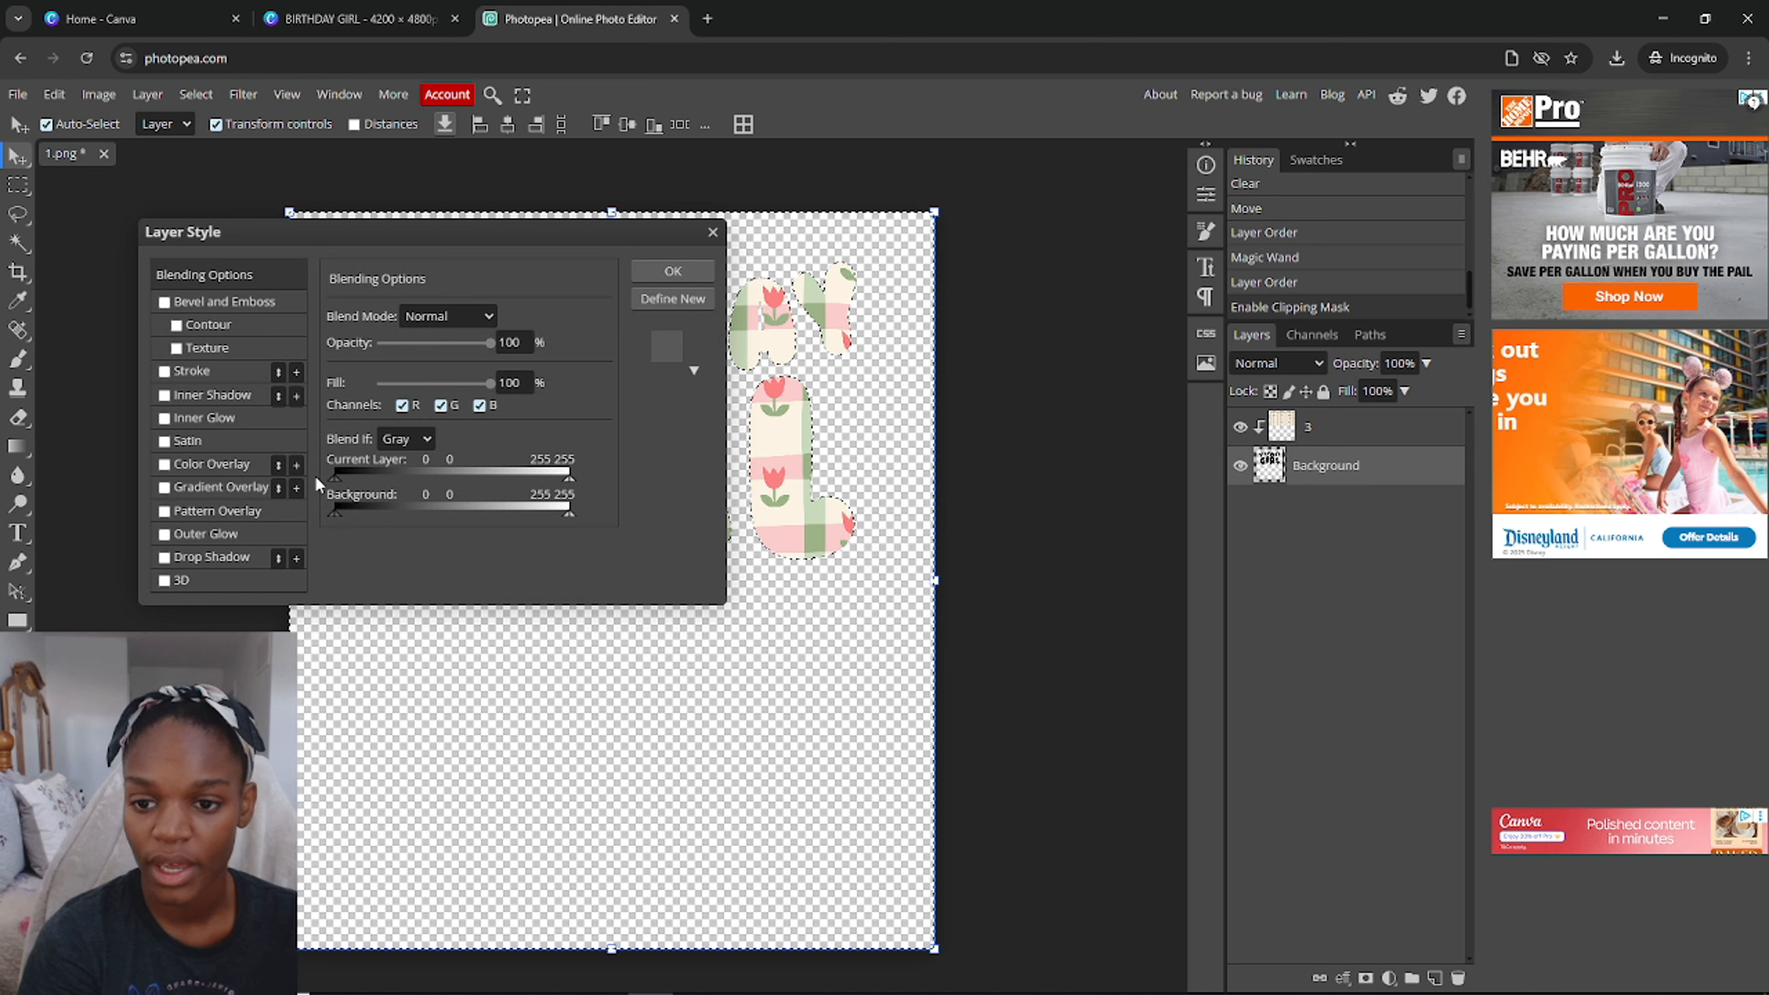
{"action": "left_click", "coordinate": [165, 371]}
{"action": "left_click", "coordinate": [197, 375]}
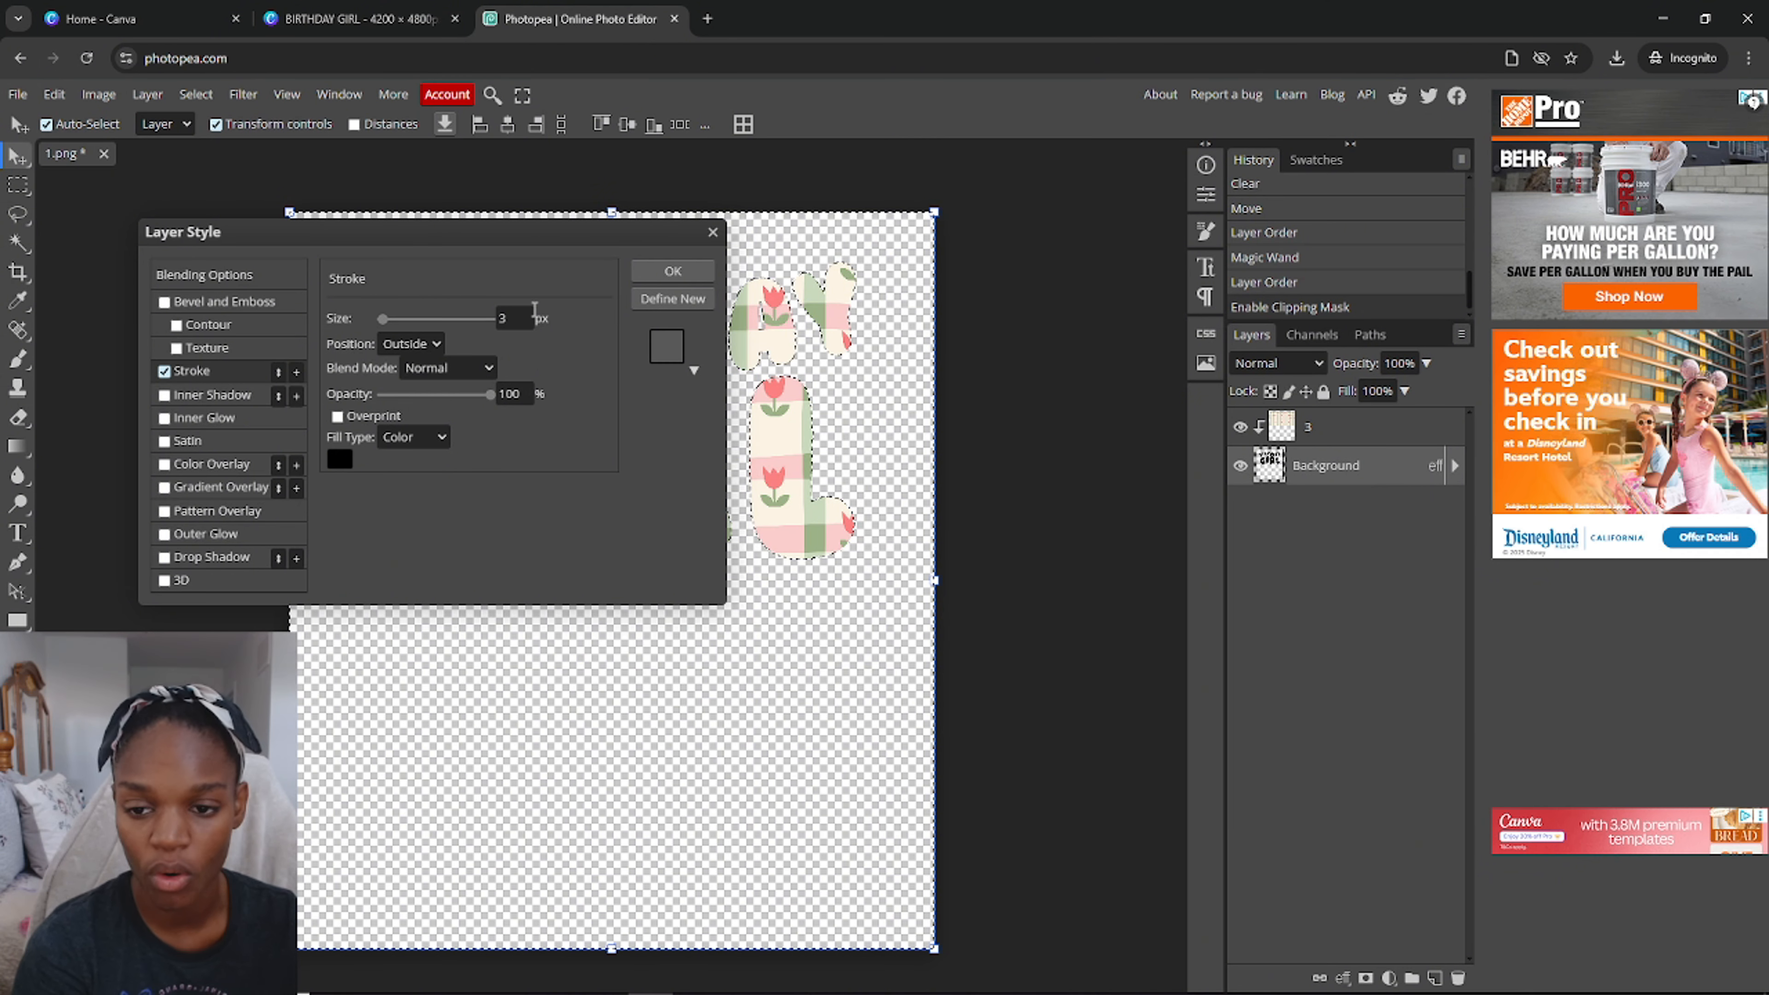
Step: Set the stroke size to 7 px and its color to dusty rose af7b7b
{"action": "left_click", "coordinate": [514, 317]}
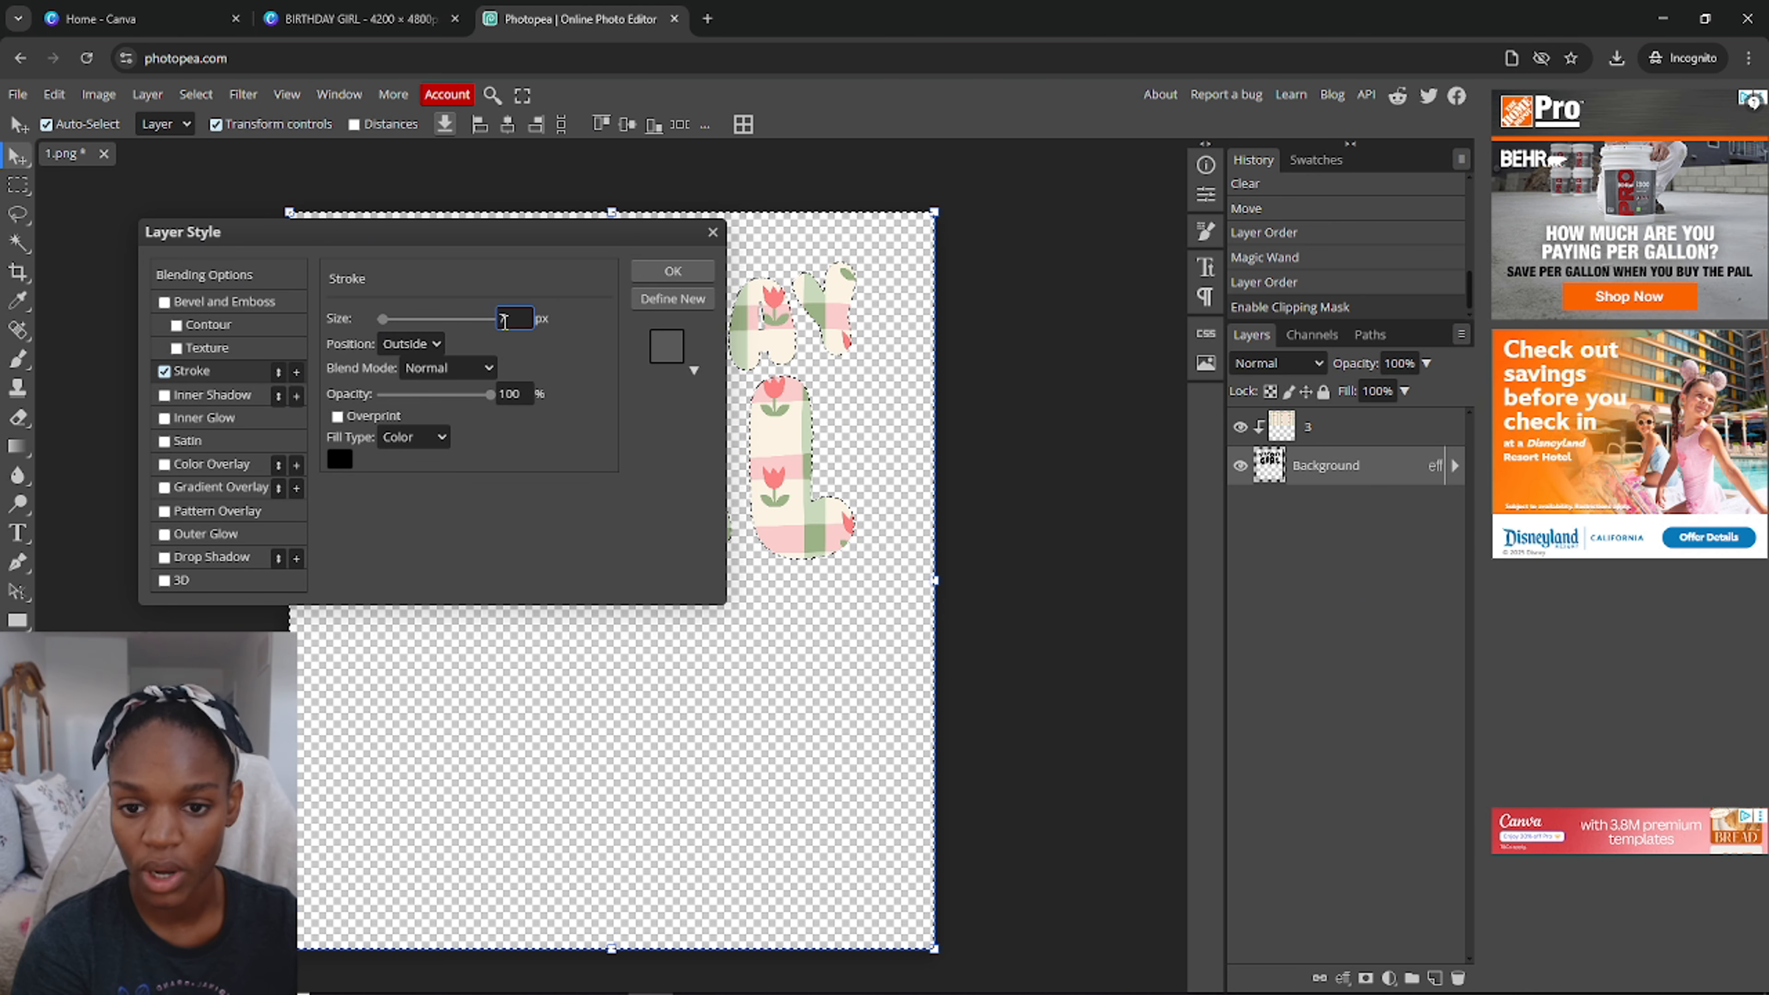
{"action": "left_click", "coordinate": [340, 459]}
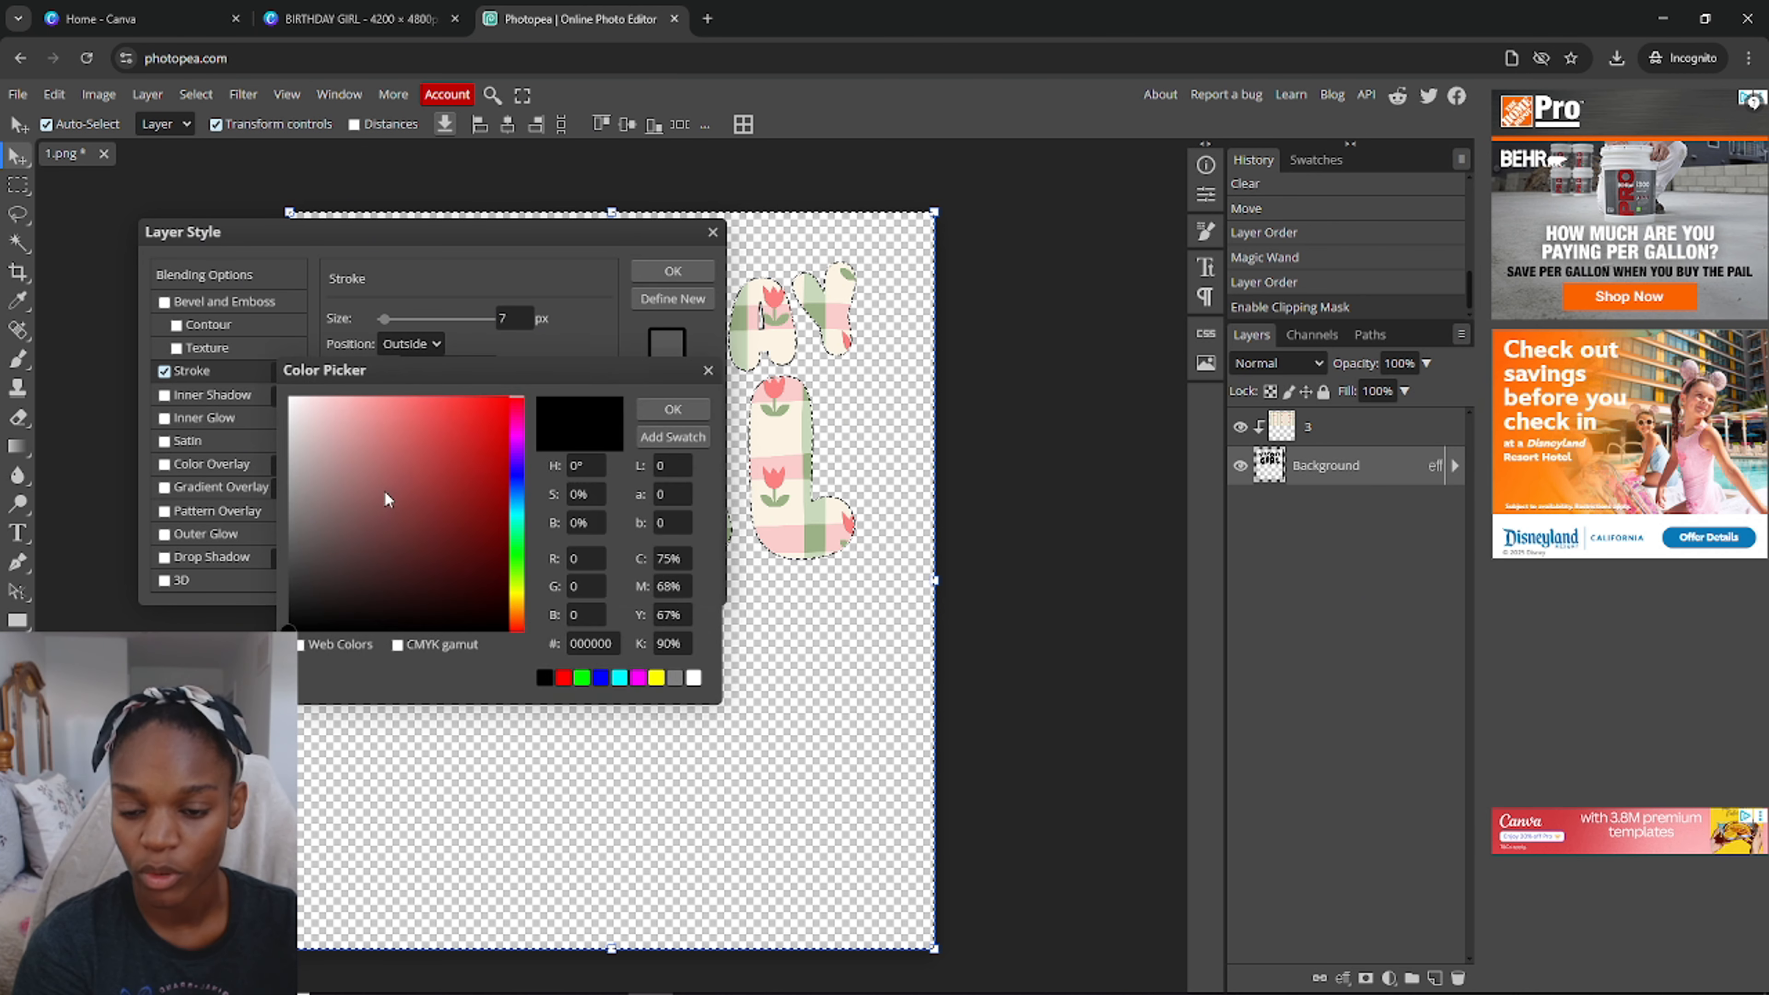
{"action": "left_click", "coordinate": [354, 470]}
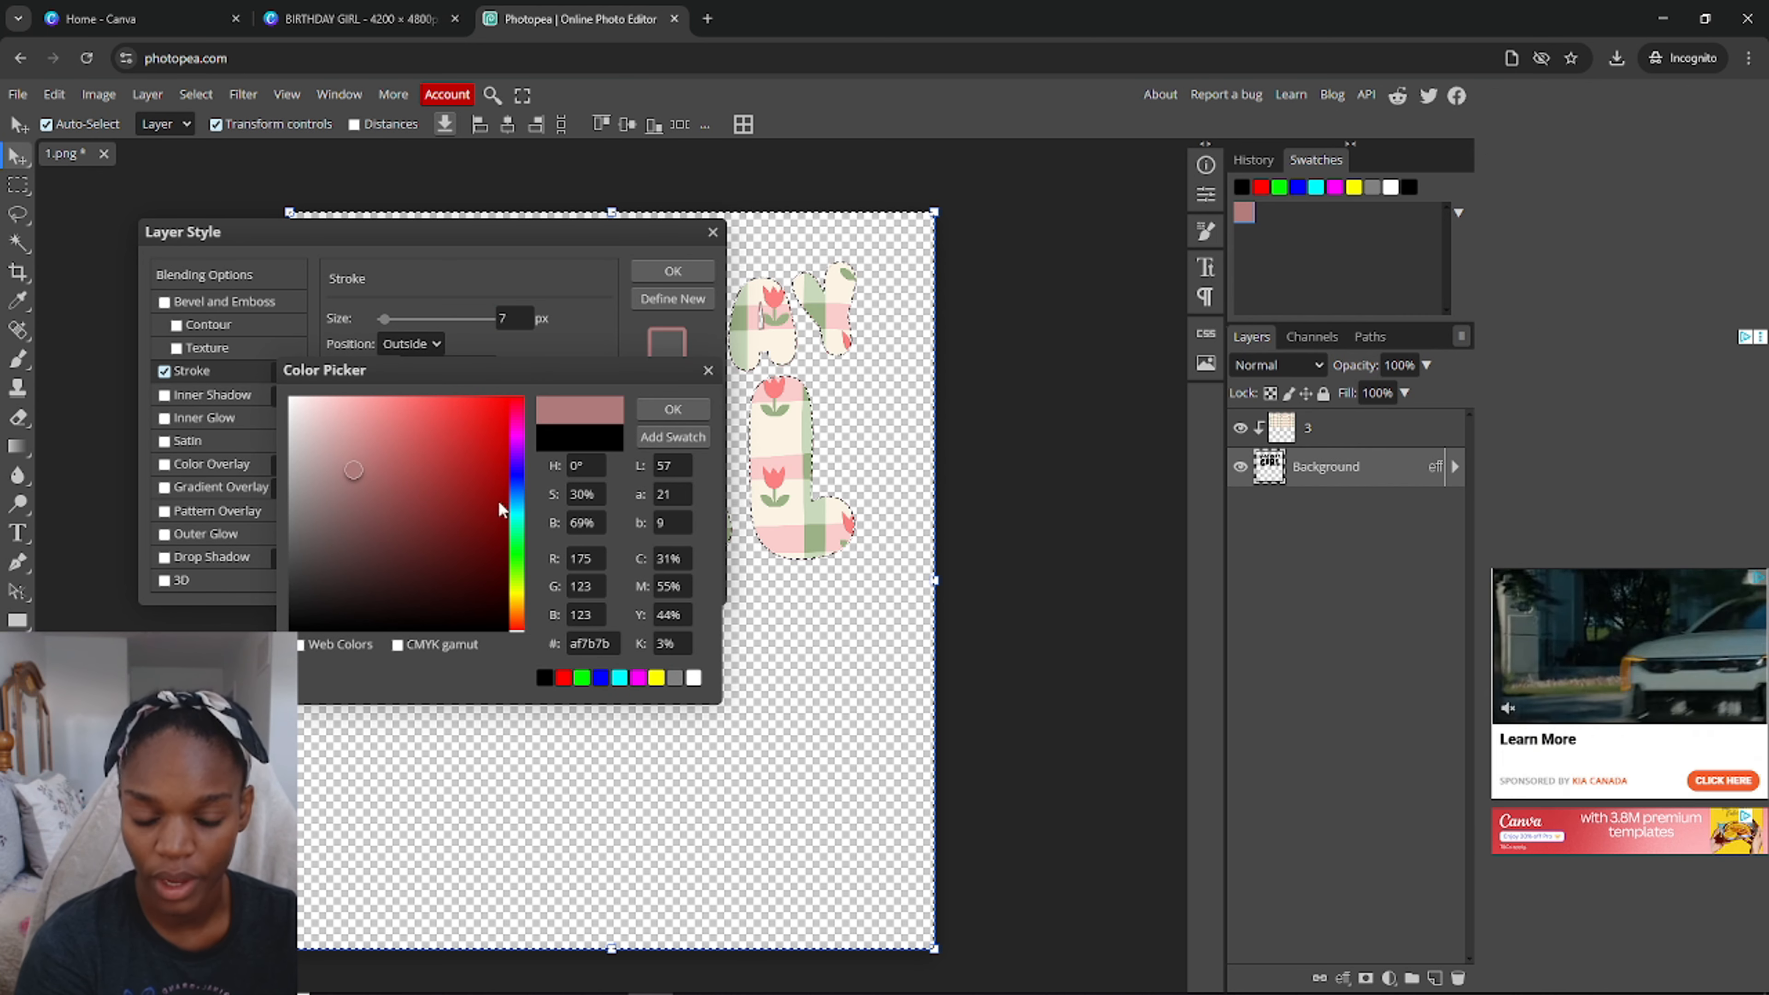
{"action": "left_click", "coordinate": [672, 409]}
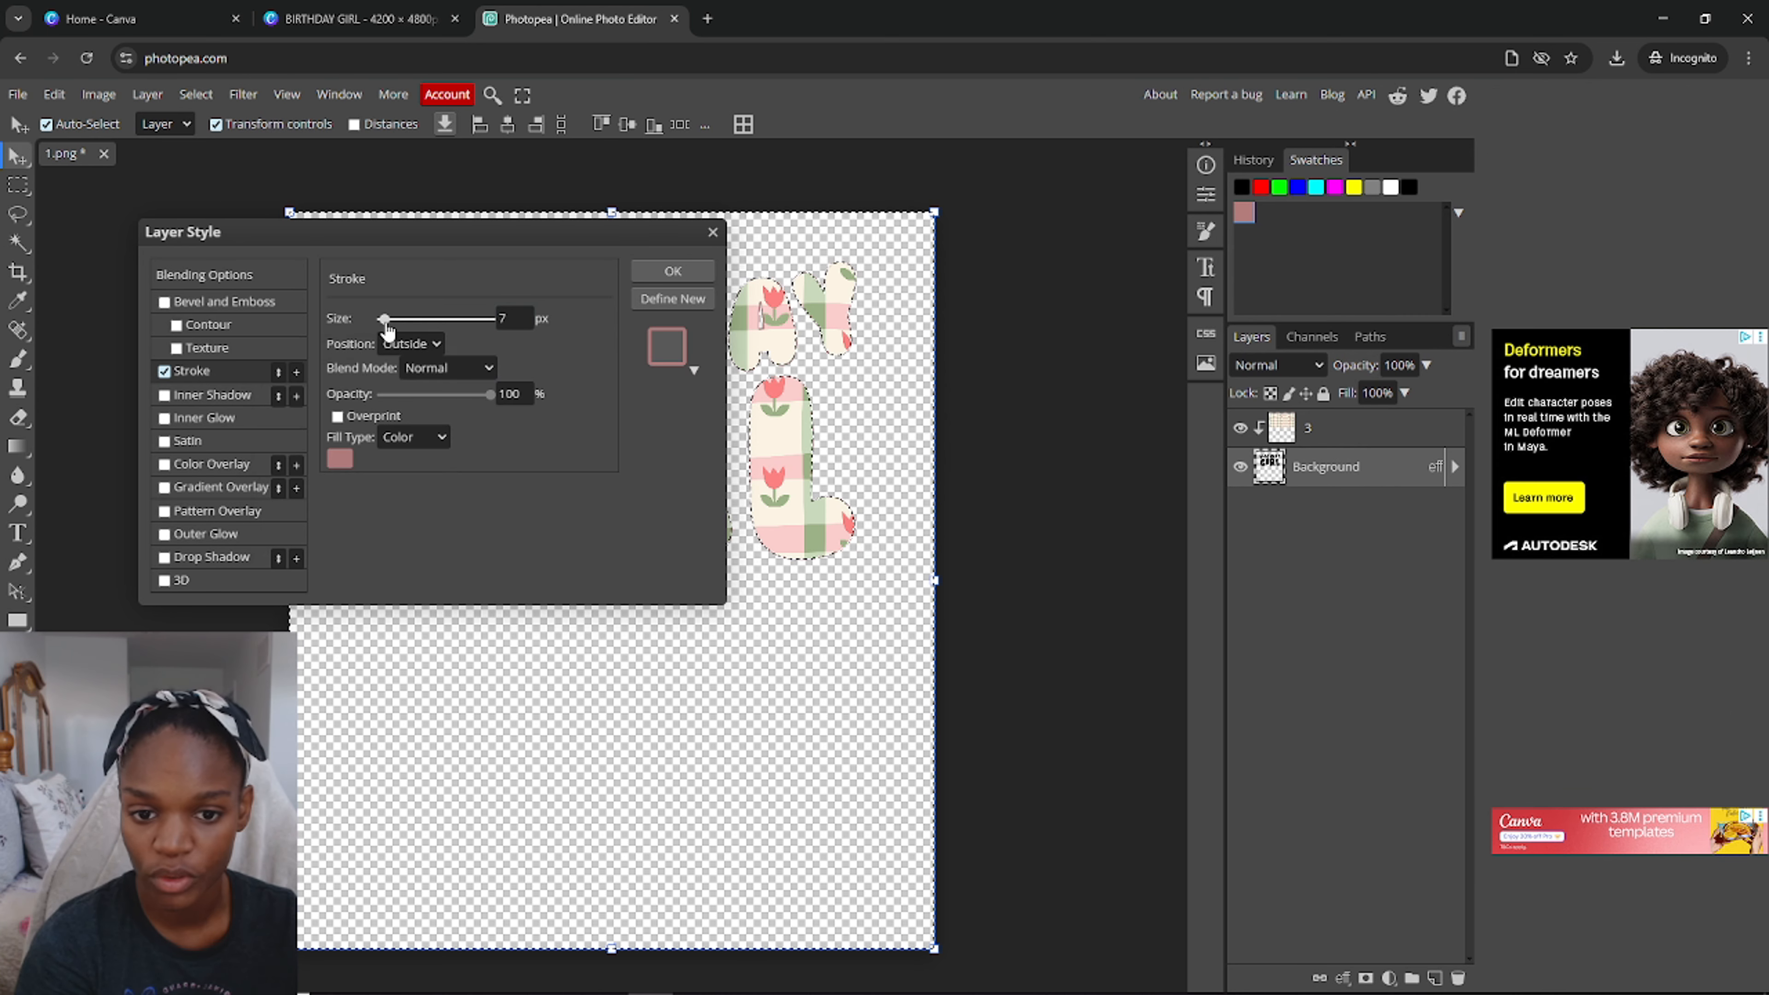
Step: Set the stroke size to 28 px with the light pink color e1b4b4 and apply the layer style
{"action": "mouse_move", "coordinate": [387, 324]}
{"action": "left_mouse_down"}
{"action": "mouse_move", "coordinate": [411, 333]}
{"action": "mouse_move", "coordinate": [396, 333]}
{"action": "left_mouse_up"}
{"action": "left_click", "coordinate": [339, 458]}
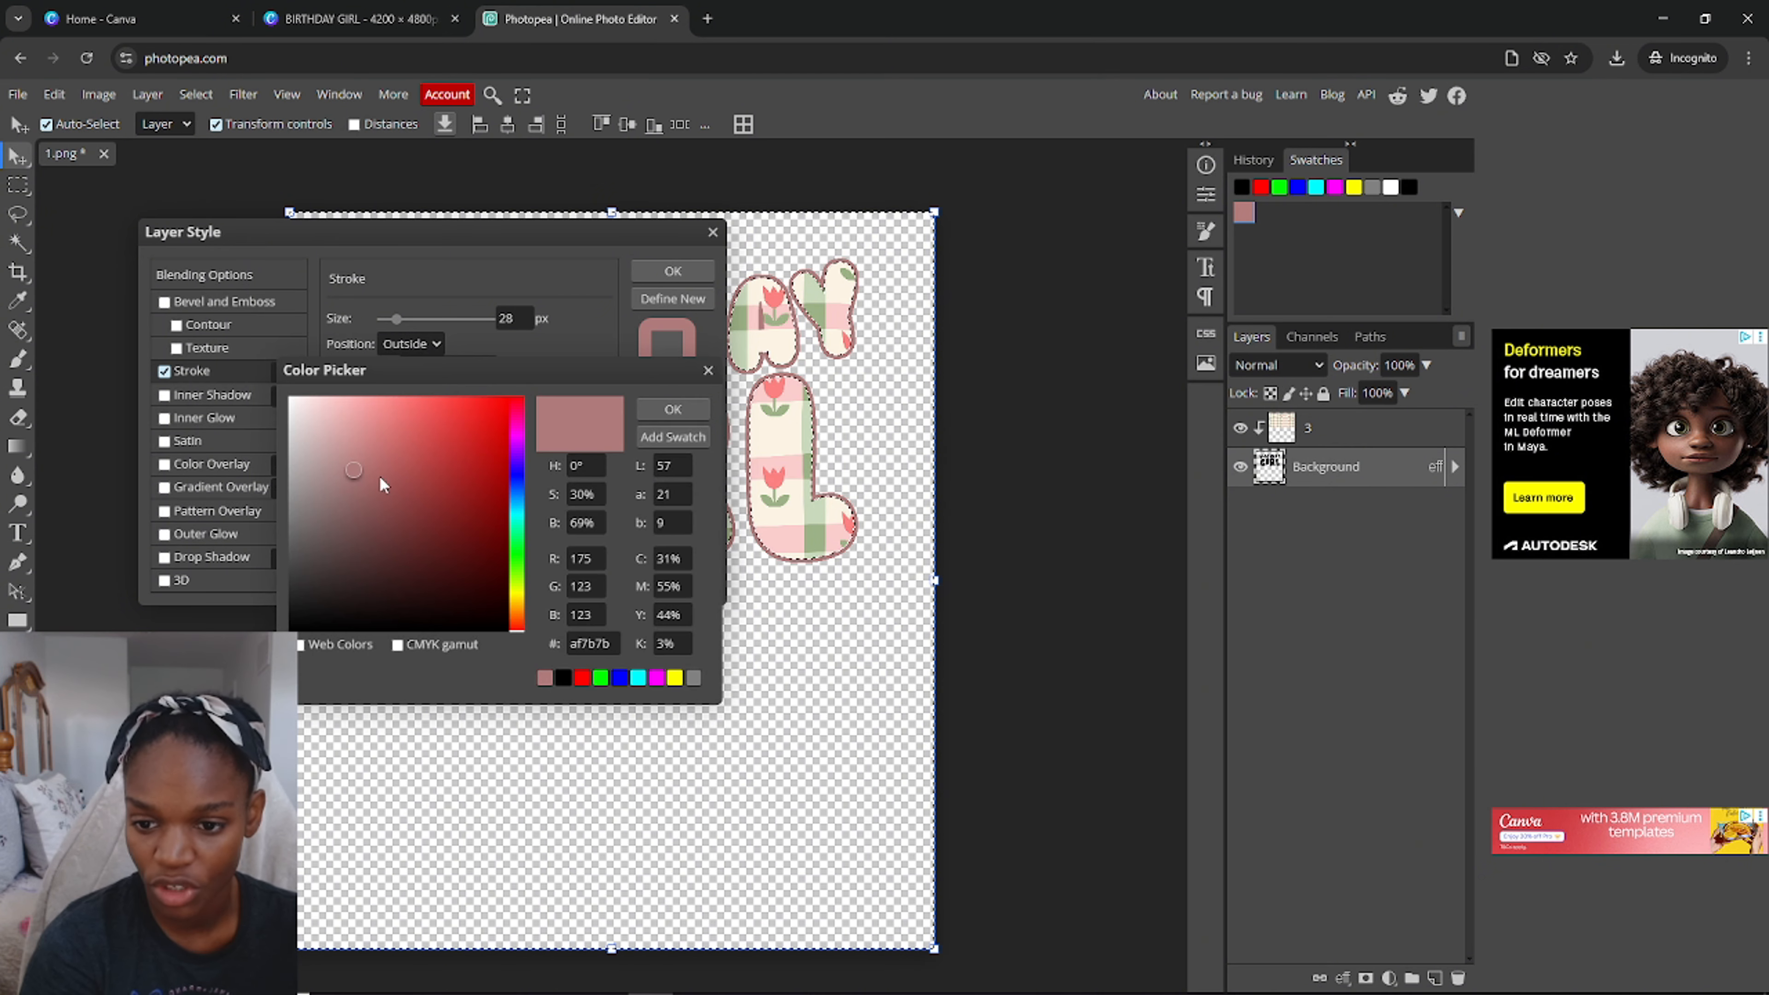
{"action": "mouse_move", "coordinate": [350, 477]}
{"action": "left_mouse_down"}
{"action": "mouse_move", "coordinate": [349, 419]}
{"action": "mouse_move", "coordinate": [334, 425]}
{"action": "left_mouse_up"}
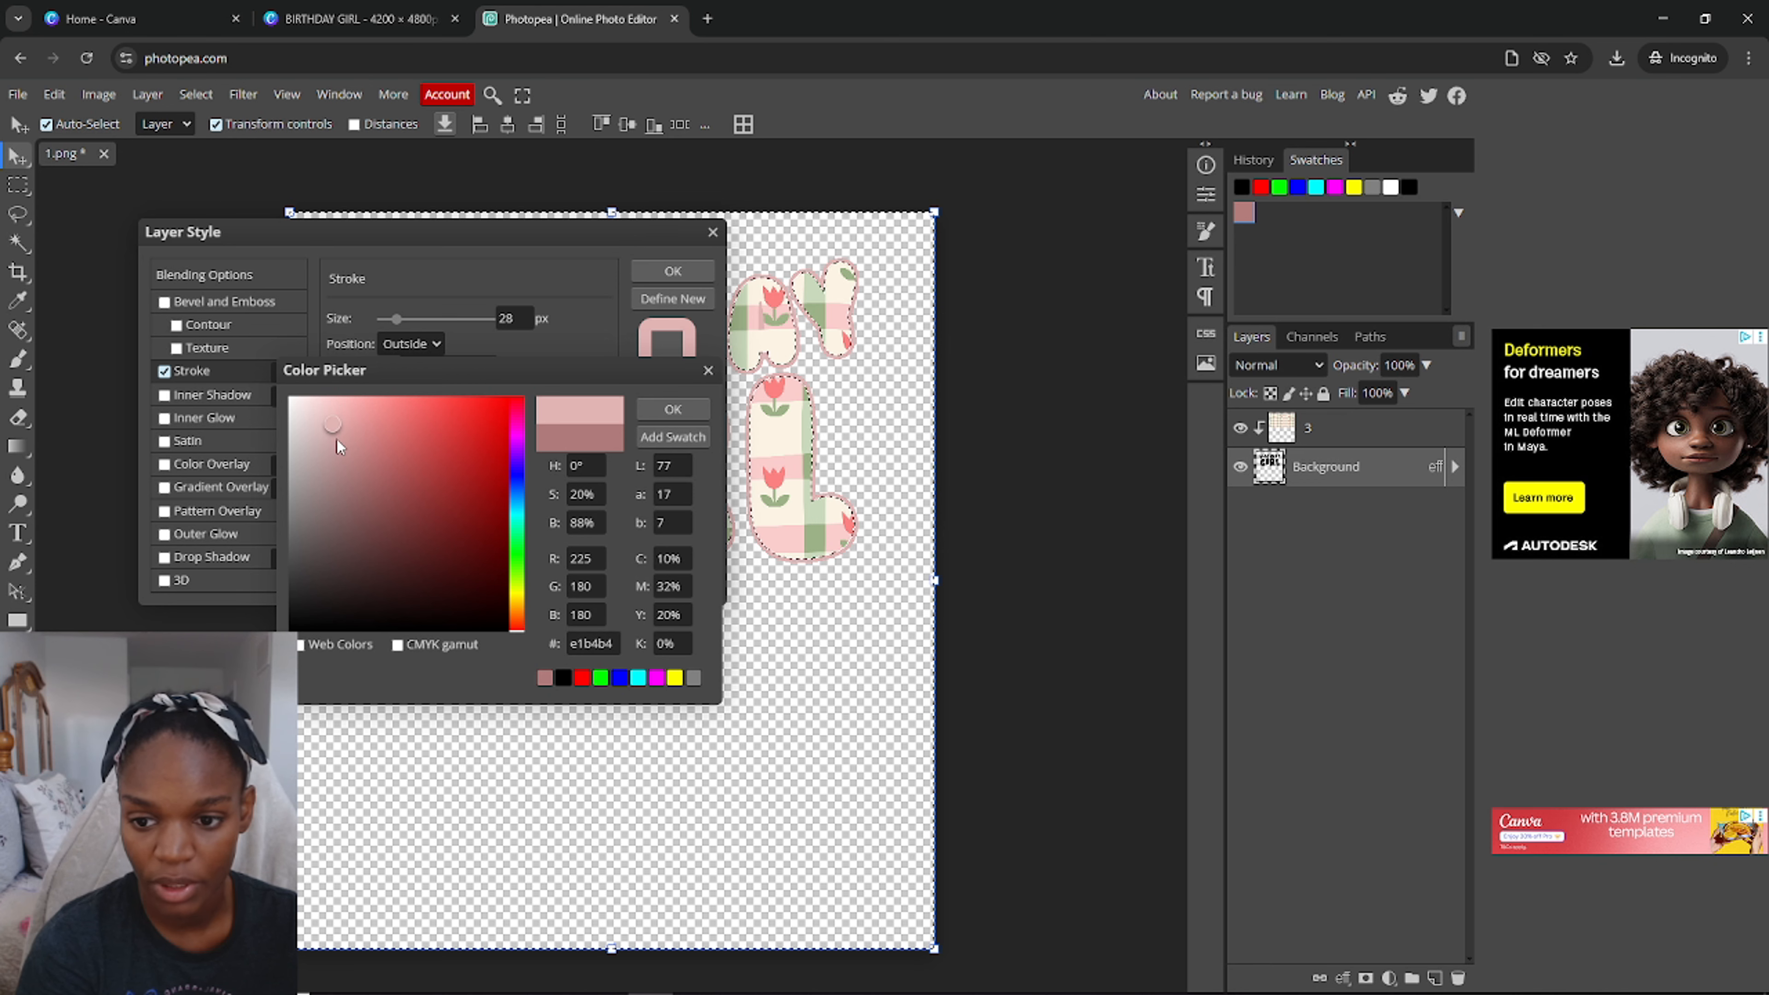
{"action": "left_click", "coordinate": [673, 409]}
{"action": "left_click", "coordinate": [695, 271]}
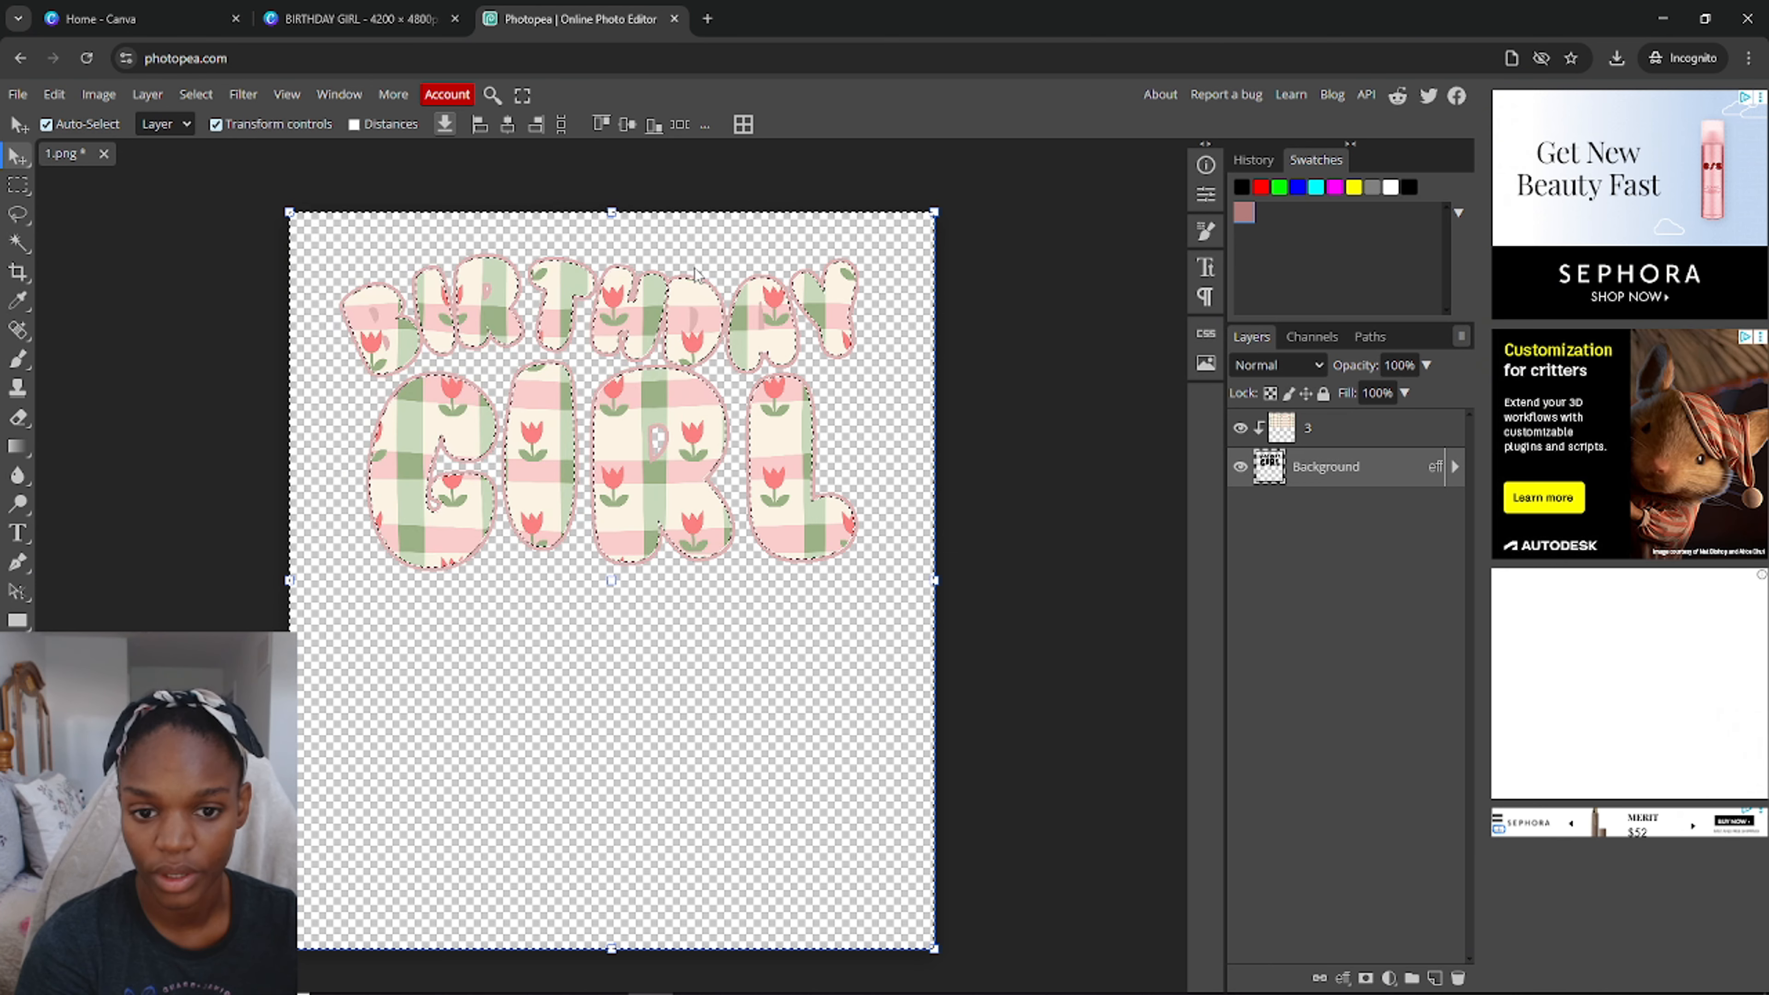
{"action": "key", "text": "ctrl+j"}
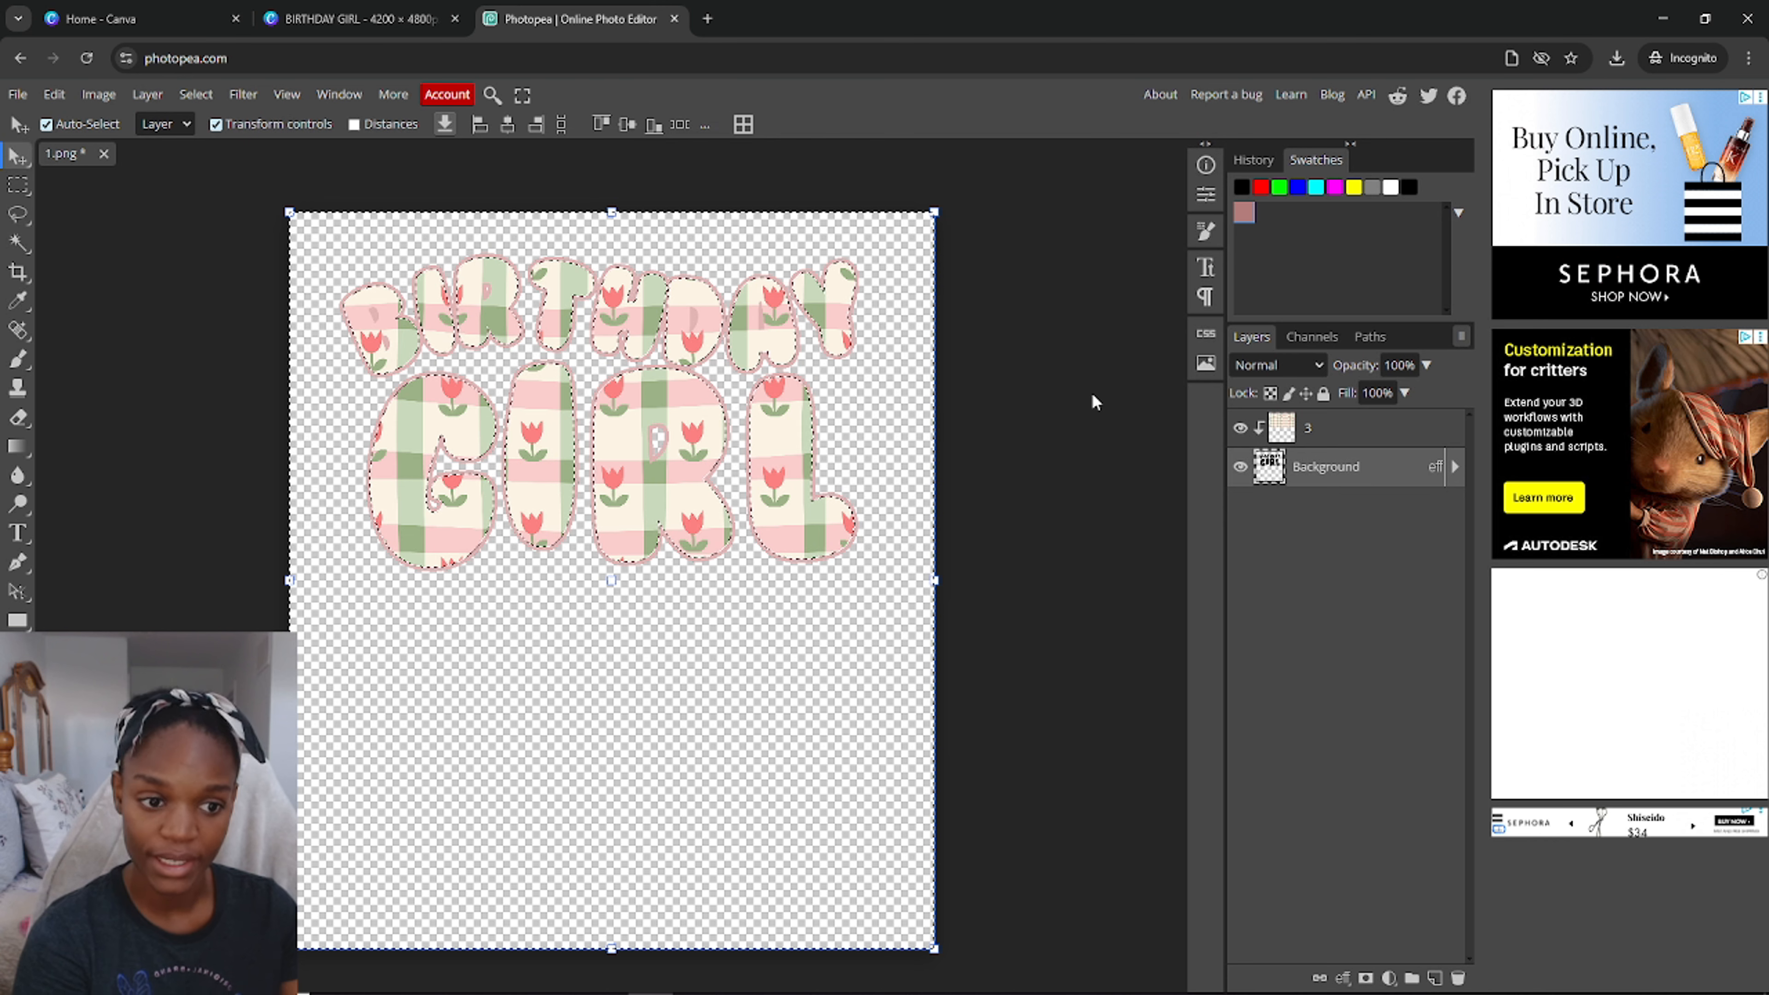
{"action": "key", "text": "w"}
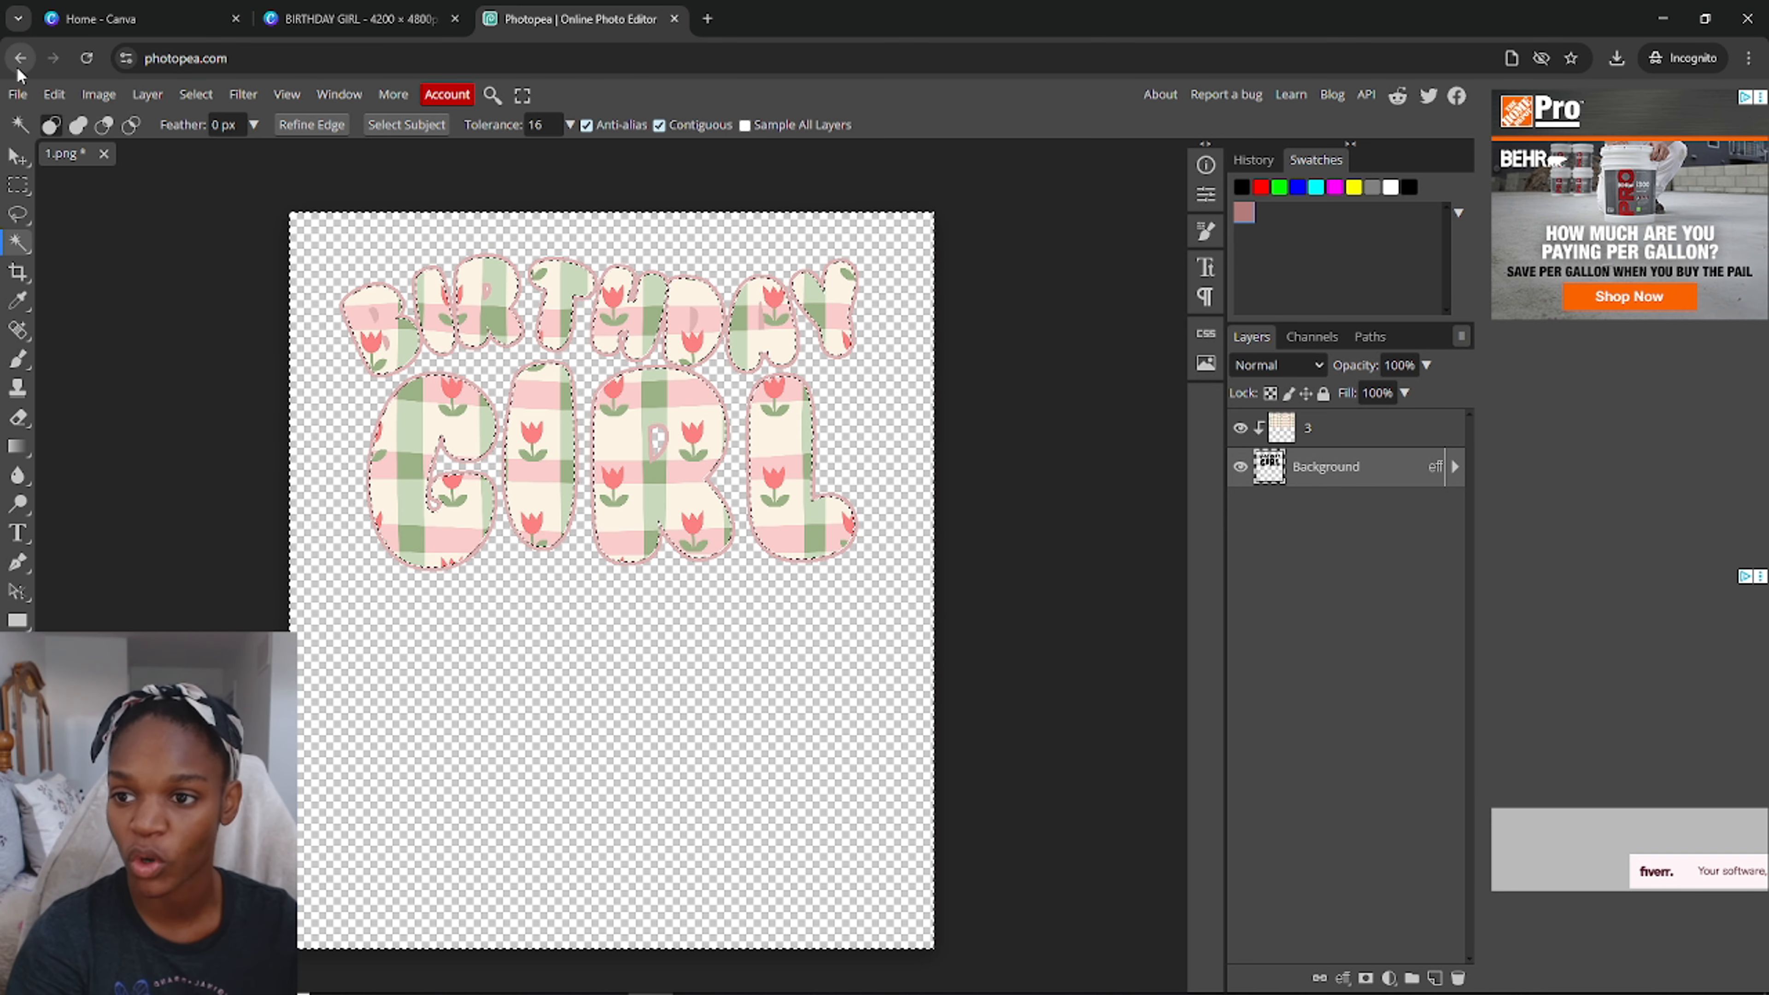
Step: Export the outlined BIRTHDAY GIRL design as a PNG
{"action": "left_click", "coordinate": [18, 94]}
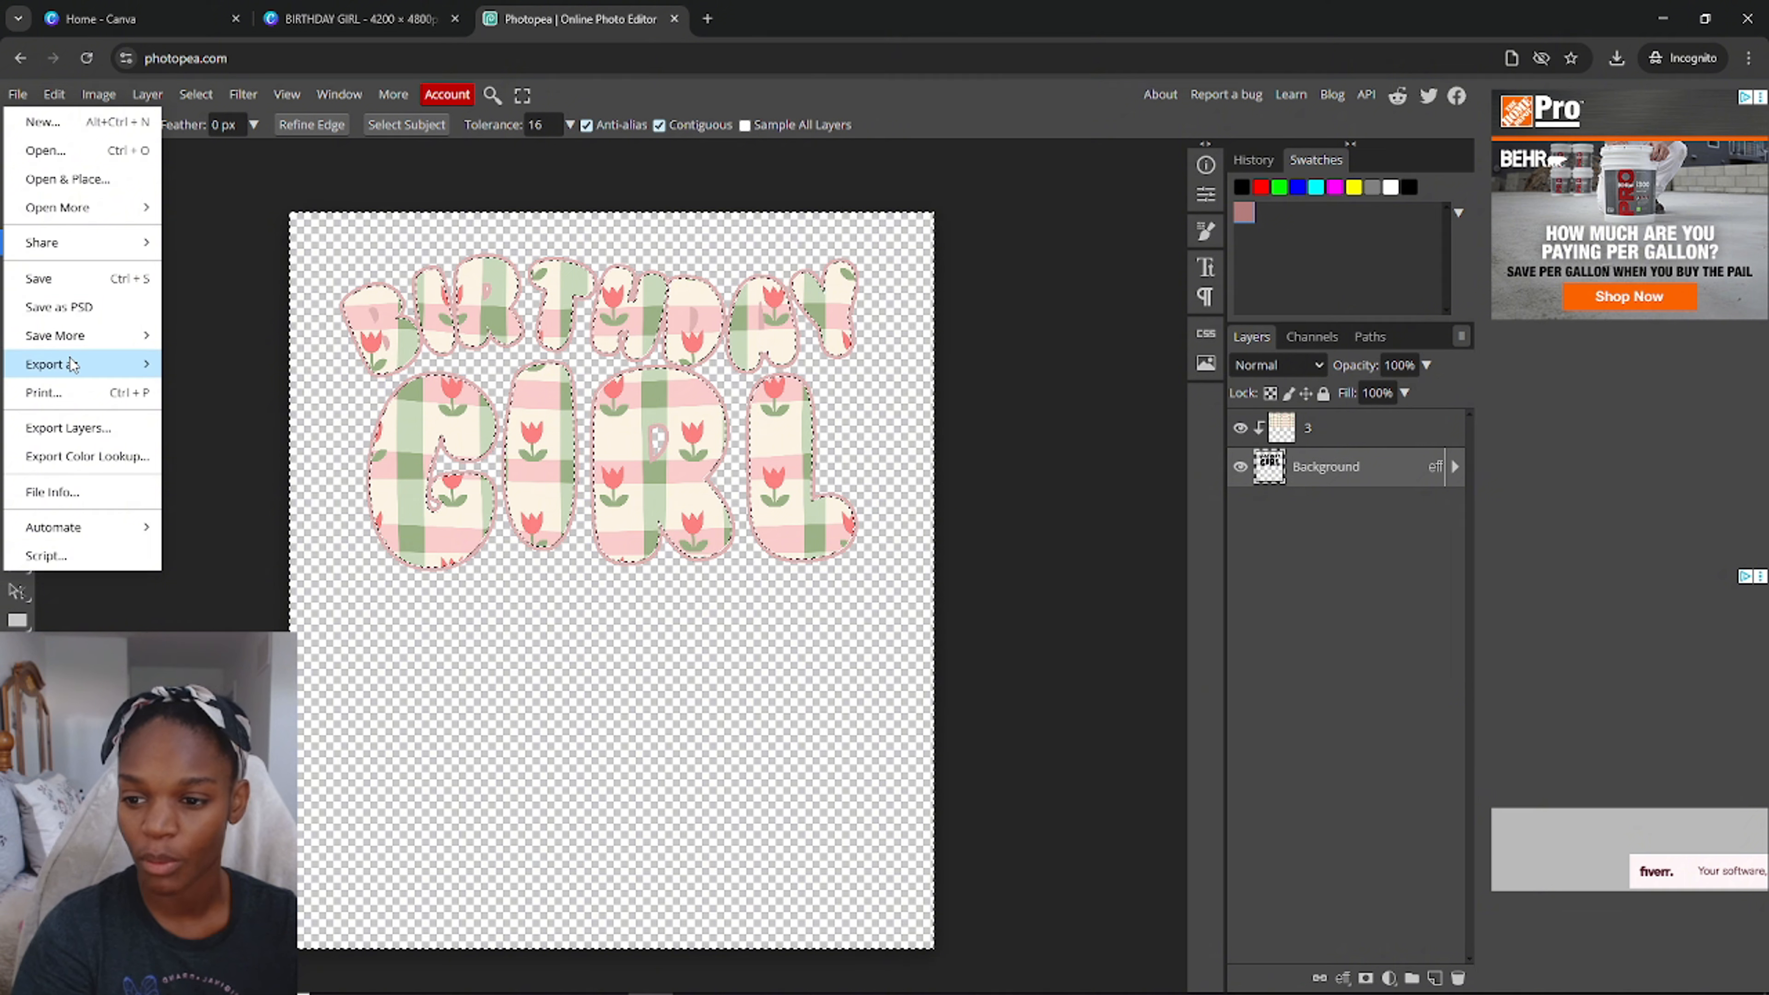
{"action": "mouse_move", "coordinate": [104, 364]}
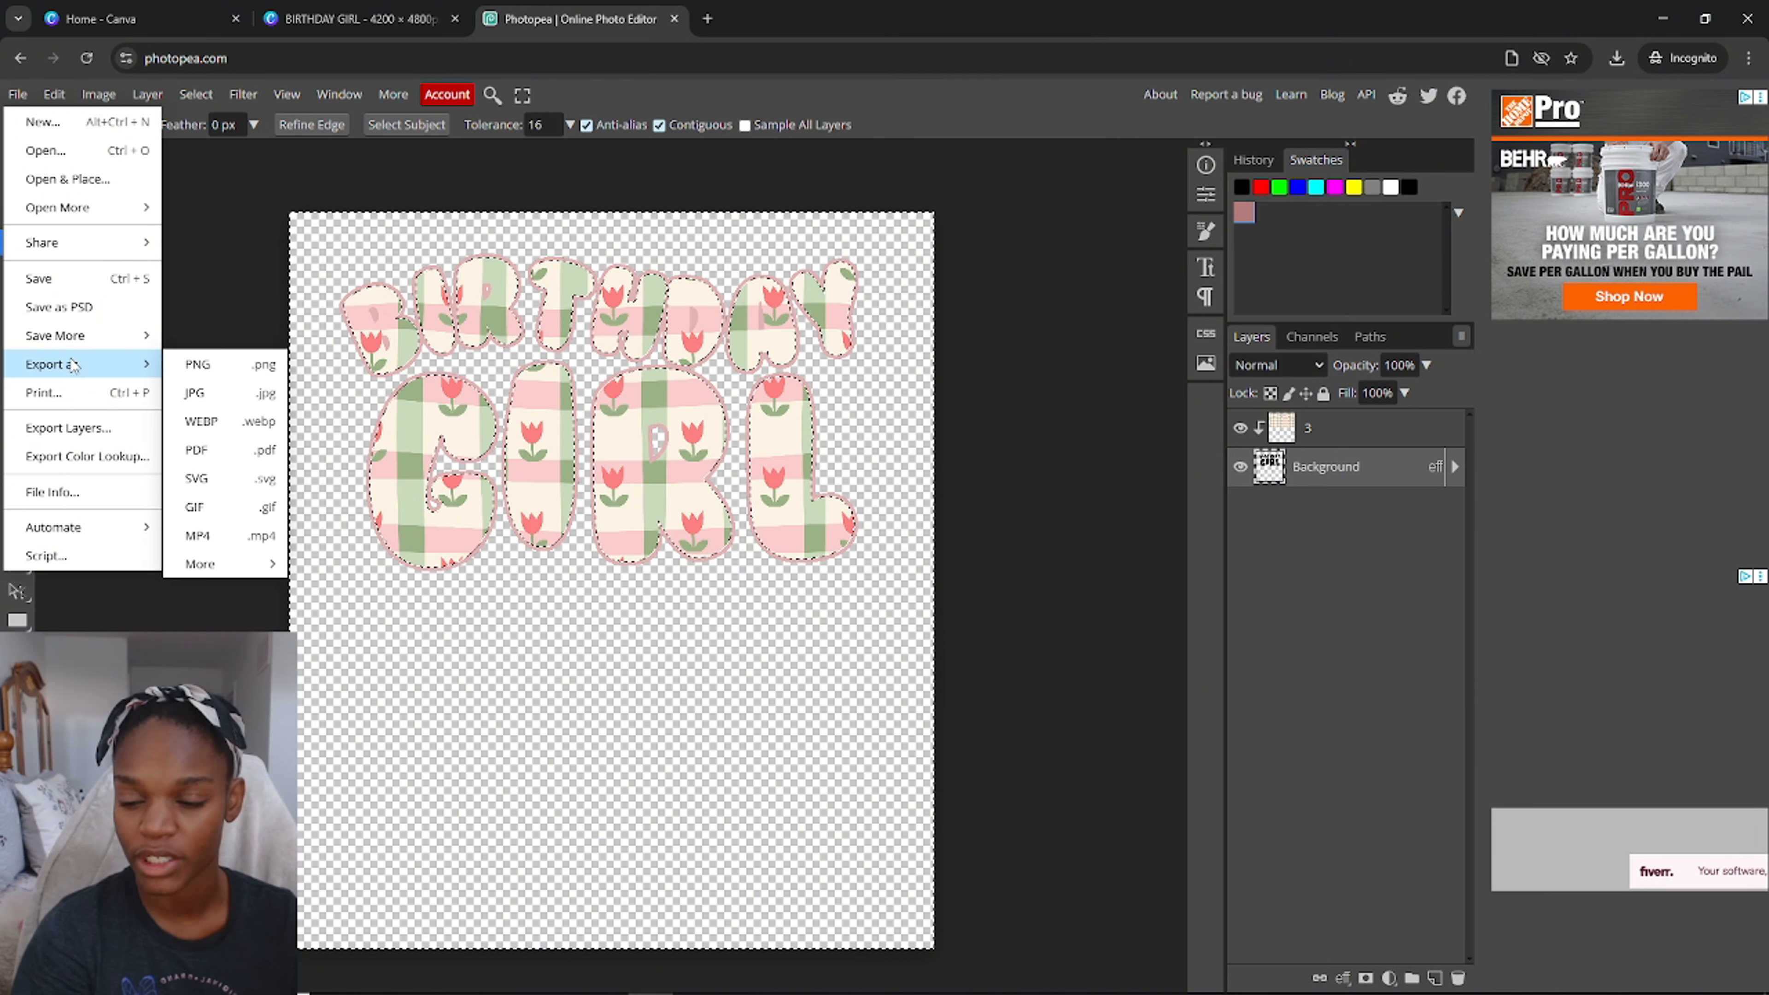
{"action": "left_click", "coordinate": [202, 364]}
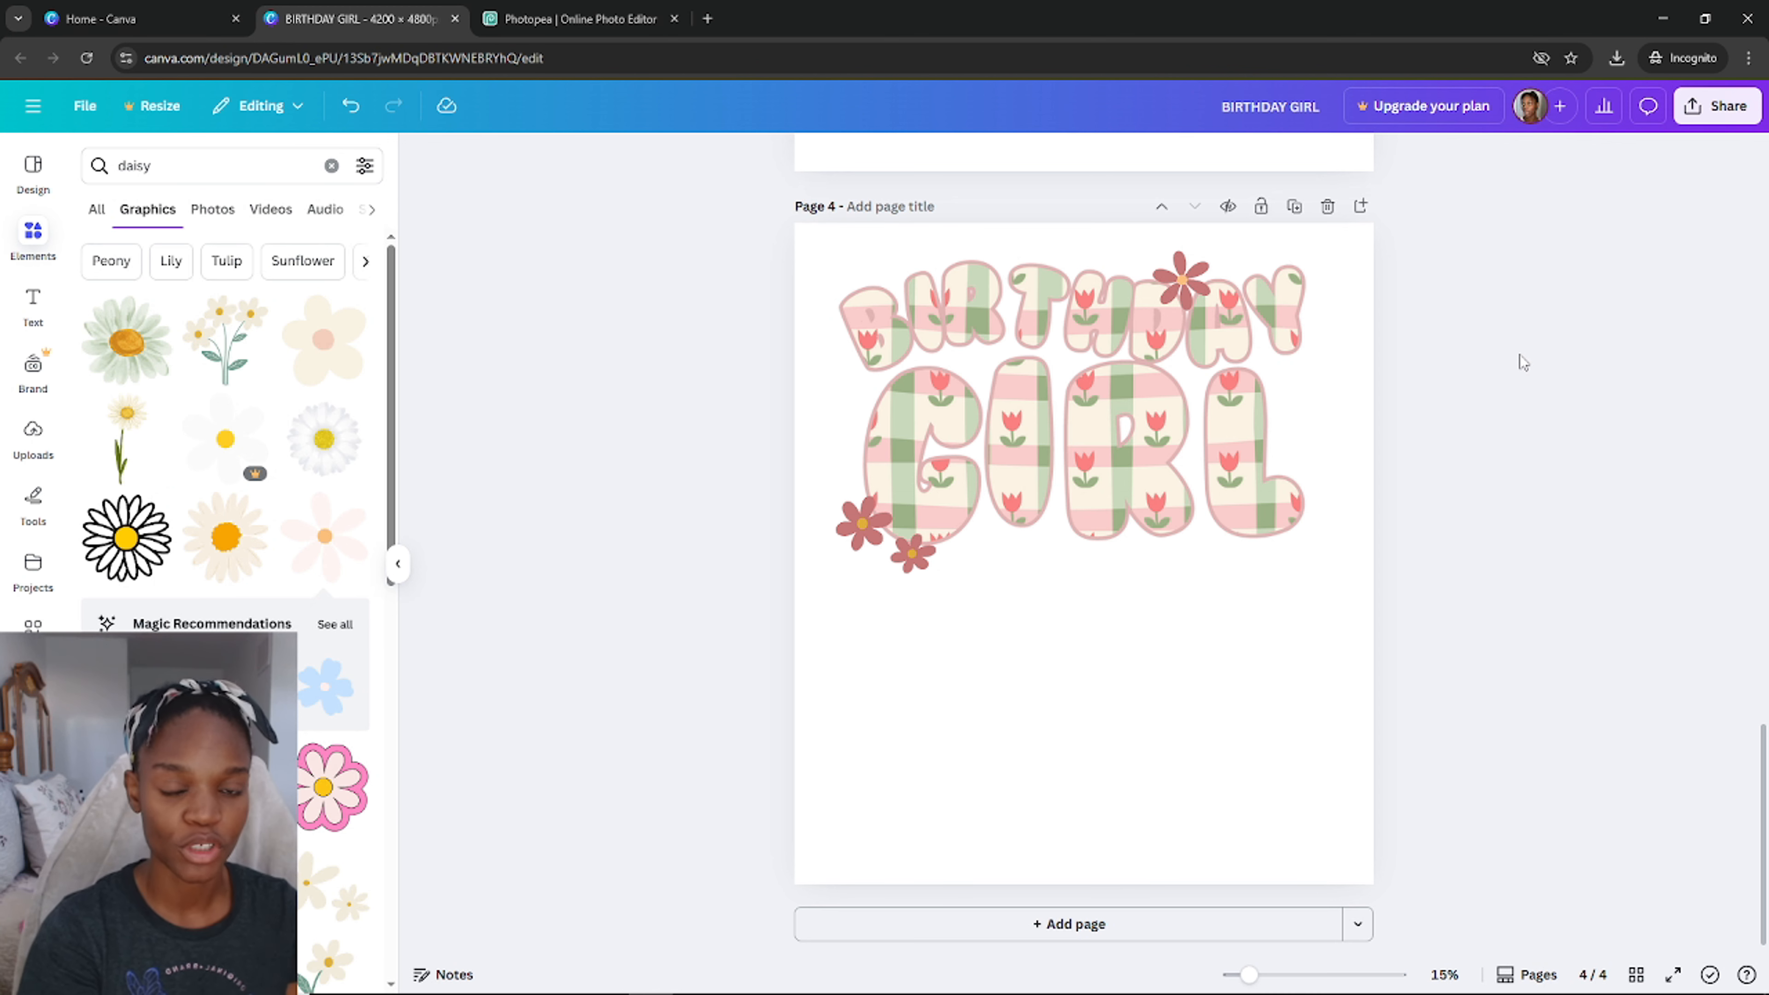
Step: In Canva, shrink the flower on top of the word BIRTHDAY on page 4 slightly and nudge it up and right between the D and A
{"action": "left_click", "coordinate": [1183, 285]}
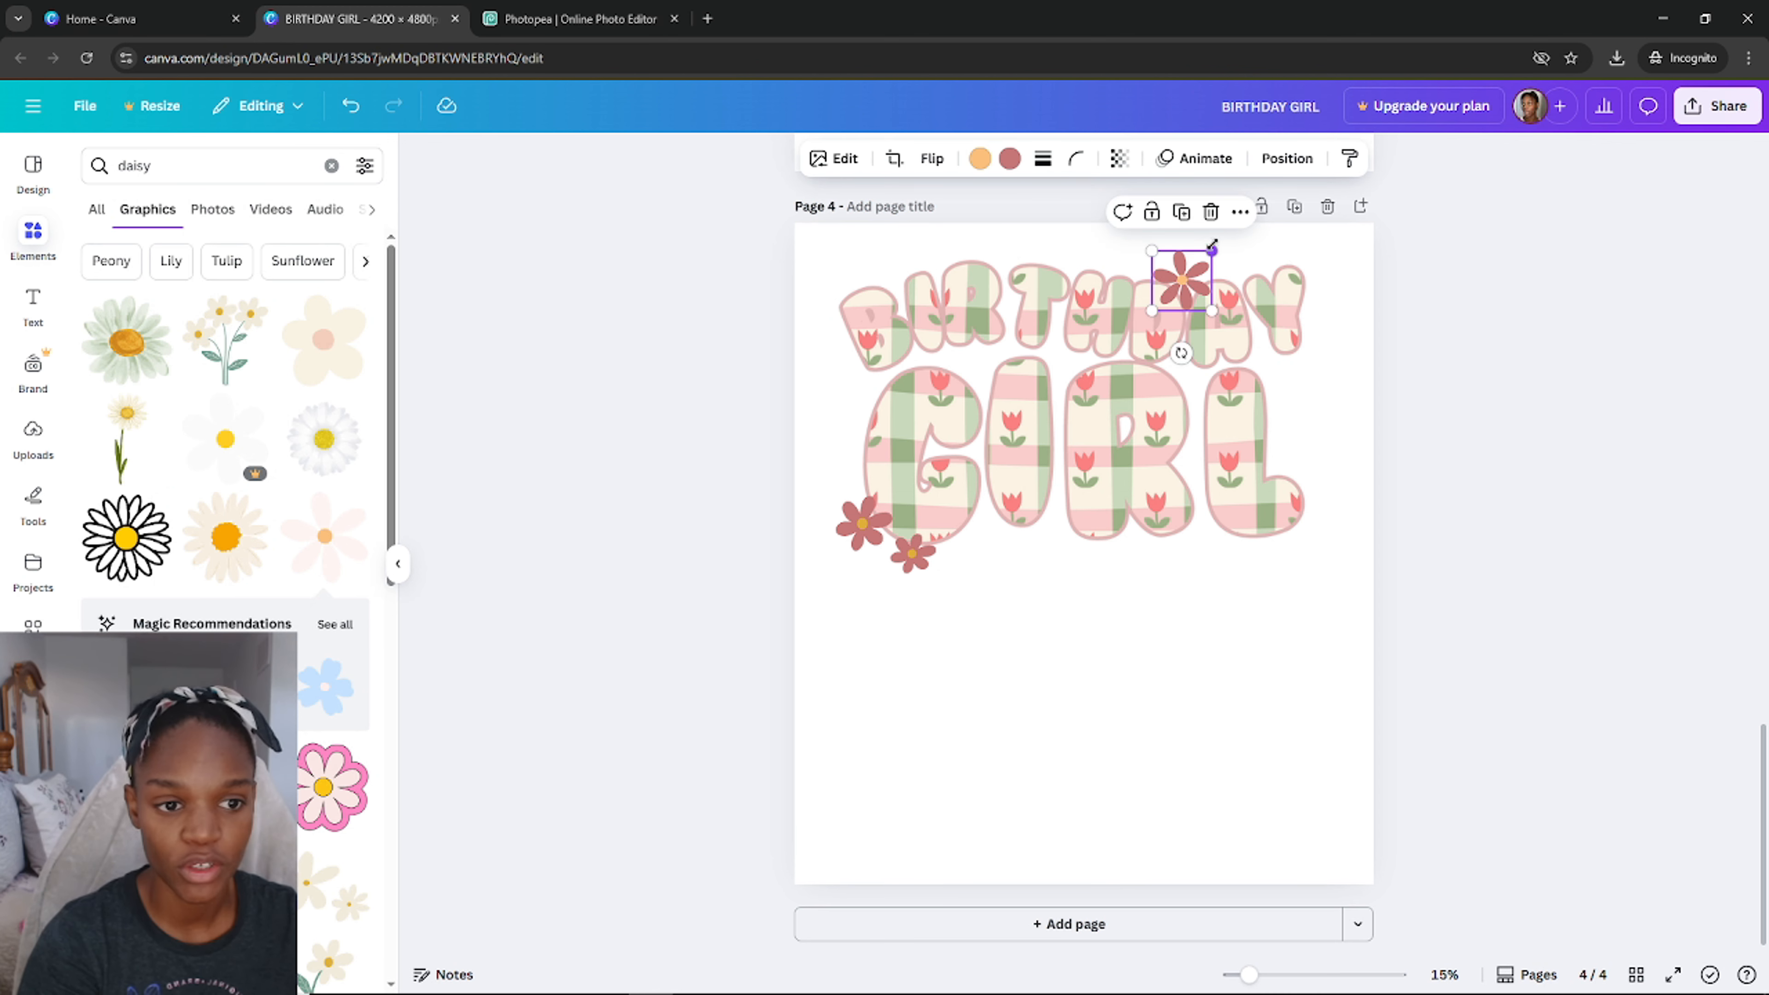
{"action": "left_click_drag", "start_coordinate": [1210, 249], "coordinate": [1207, 261]}
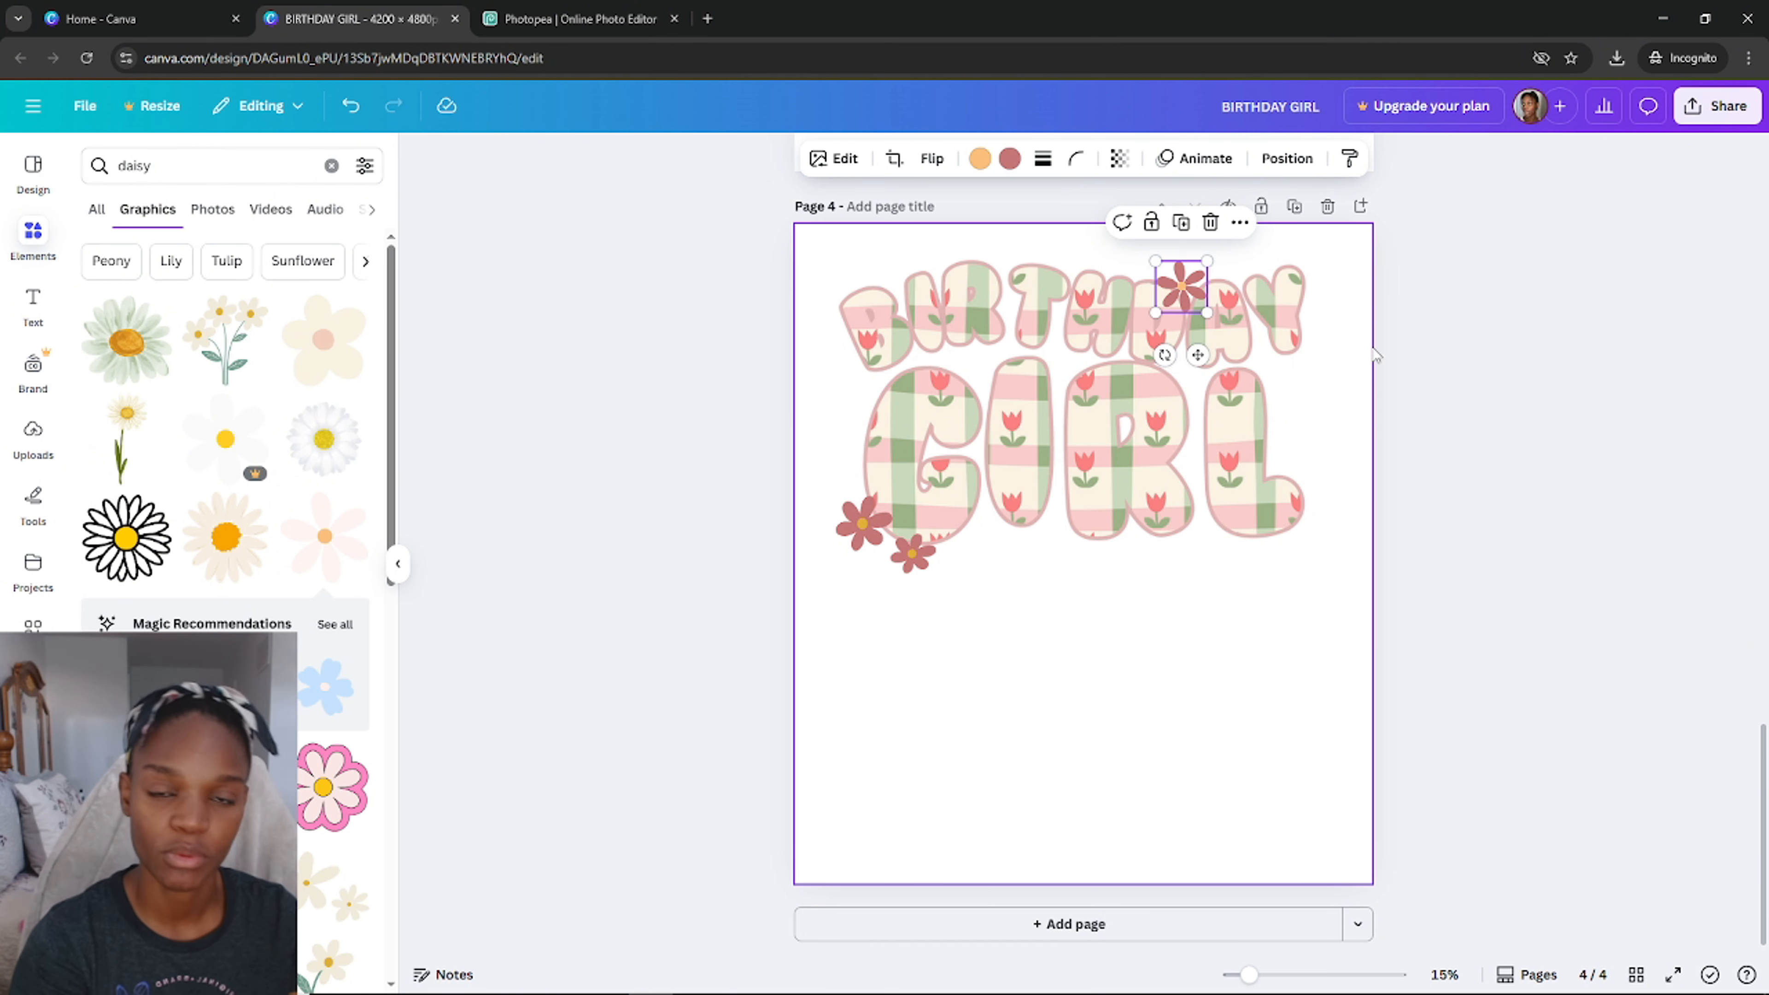
{"action": "left_click", "coordinate": [1410, 370]}
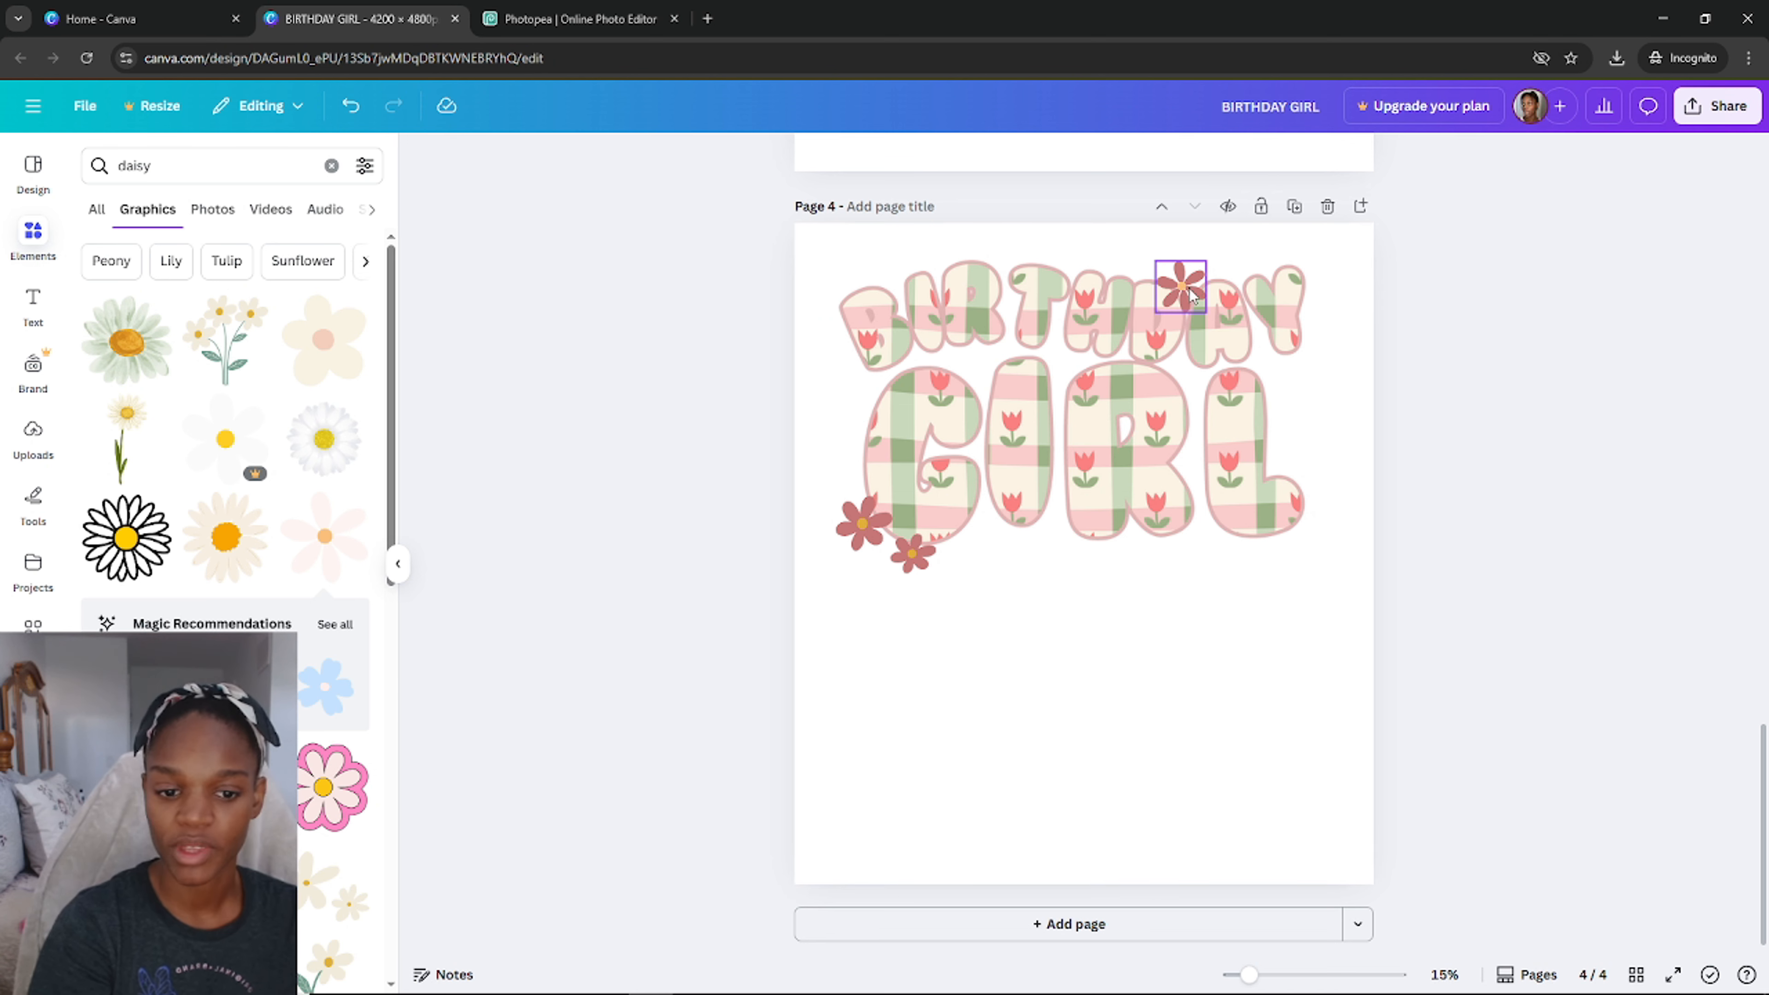
{"action": "left_click_drag", "start_coordinate": [1186, 272], "coordinate": [1194, 265]}
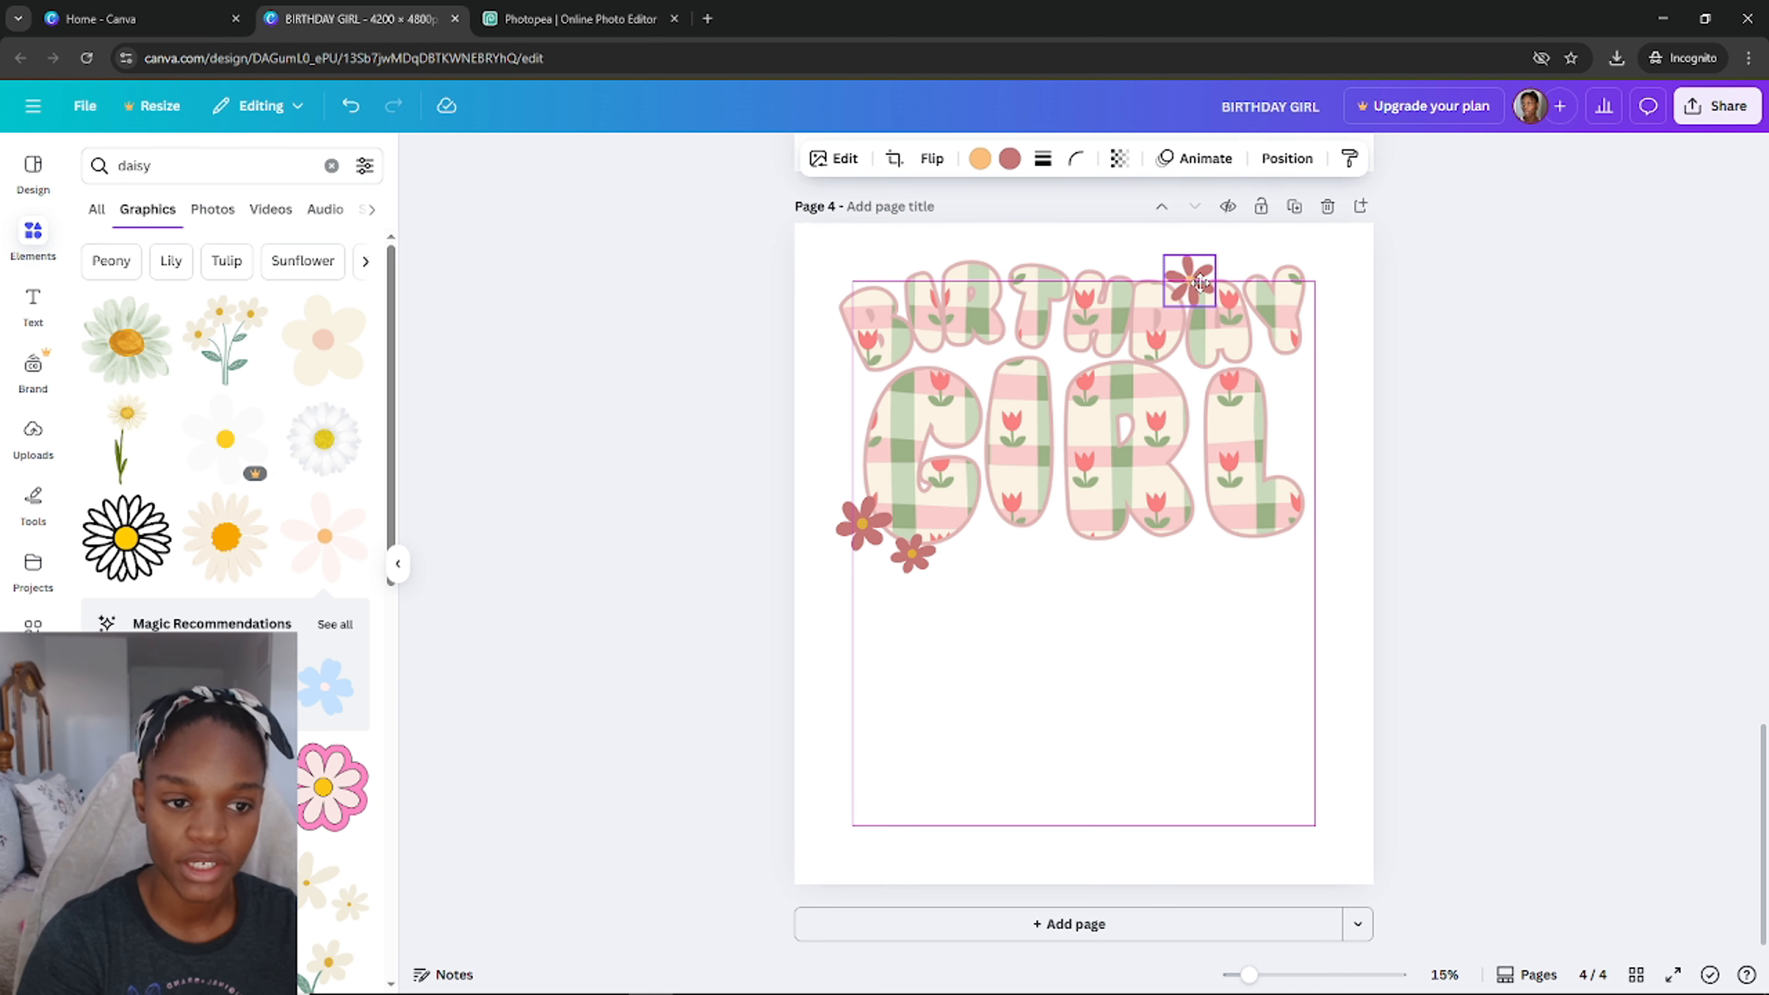
{"action": "left_click", "coordinate": [1379, 326]}
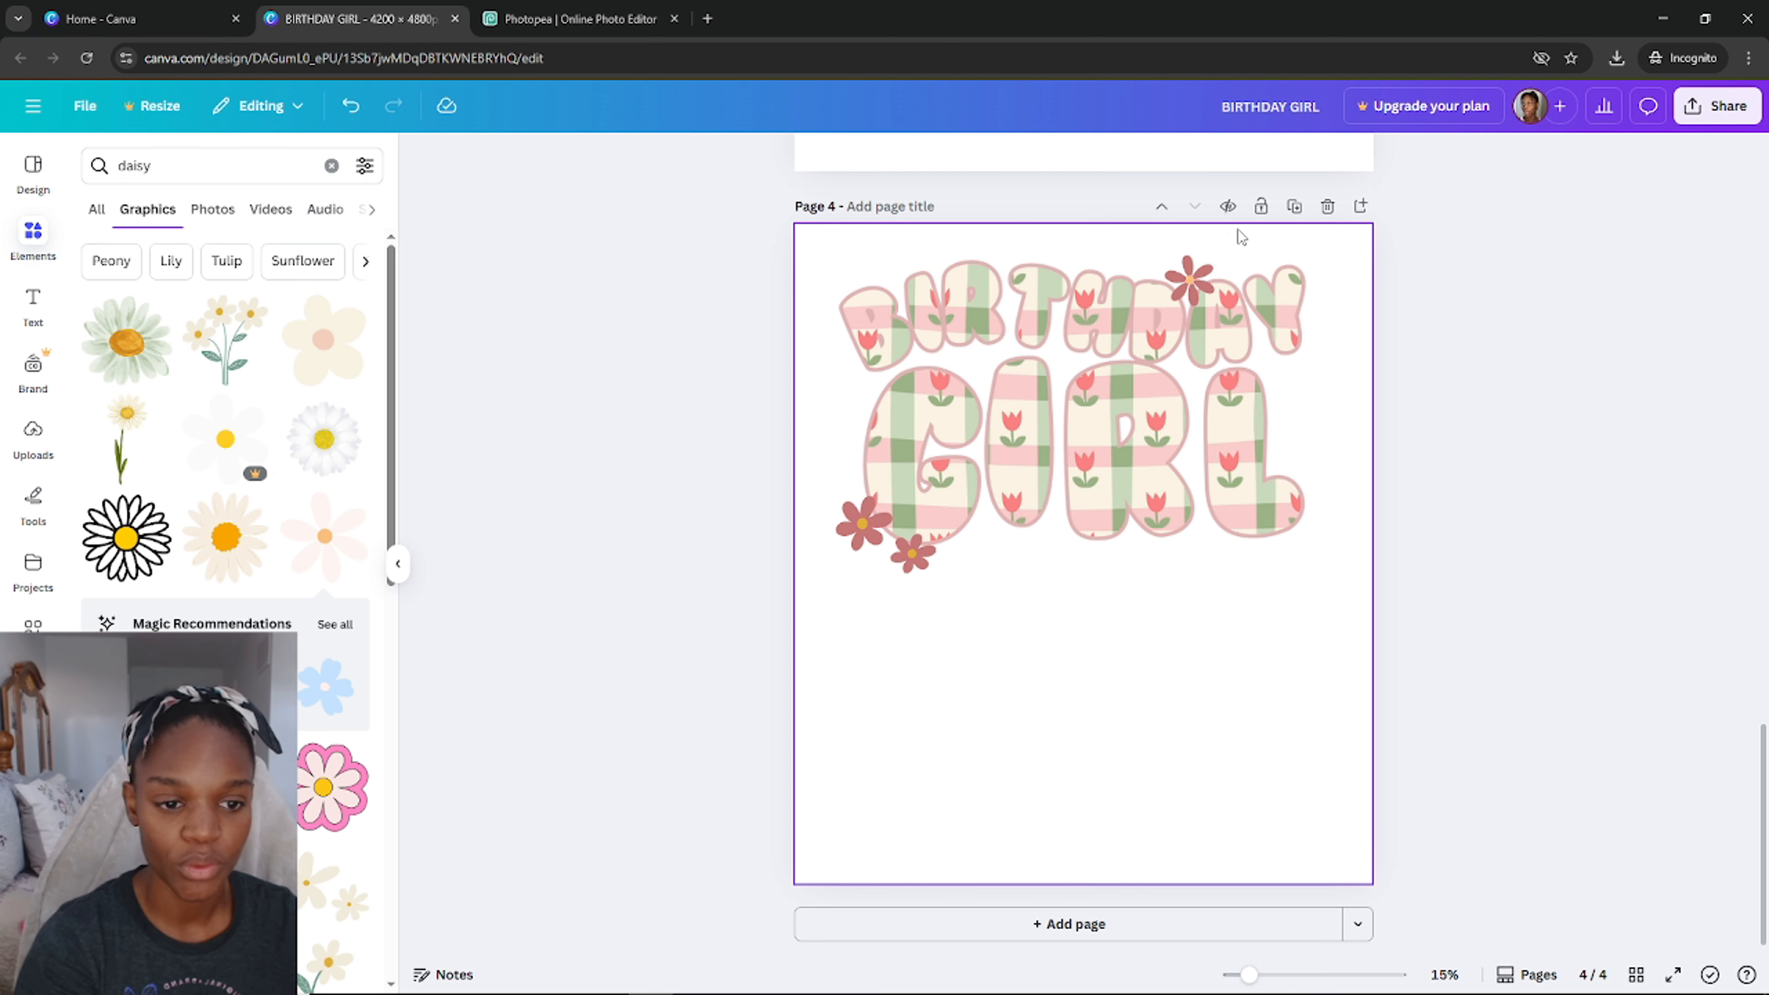